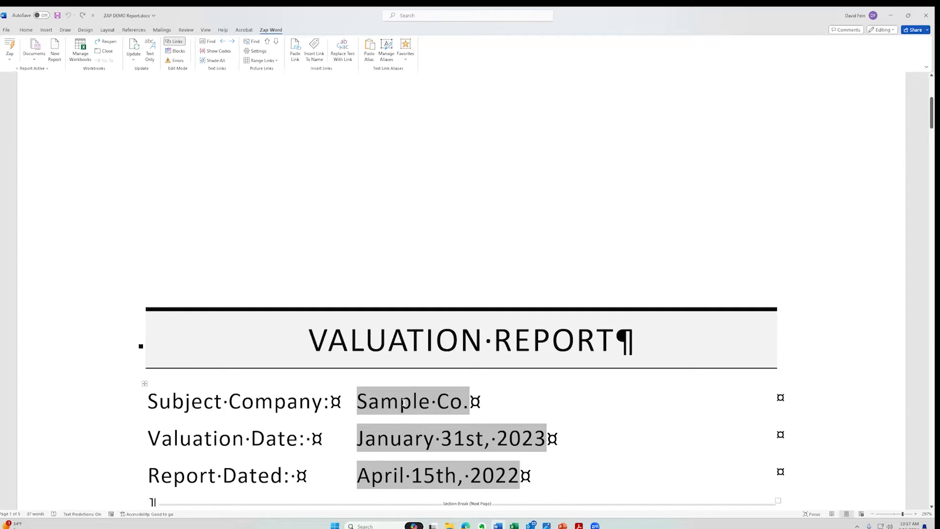
# - Select the linked Subject Company, Valuation Date and Report Dated fields on the cover page one after another
pyautogui.scroll(-3, 403, 402)
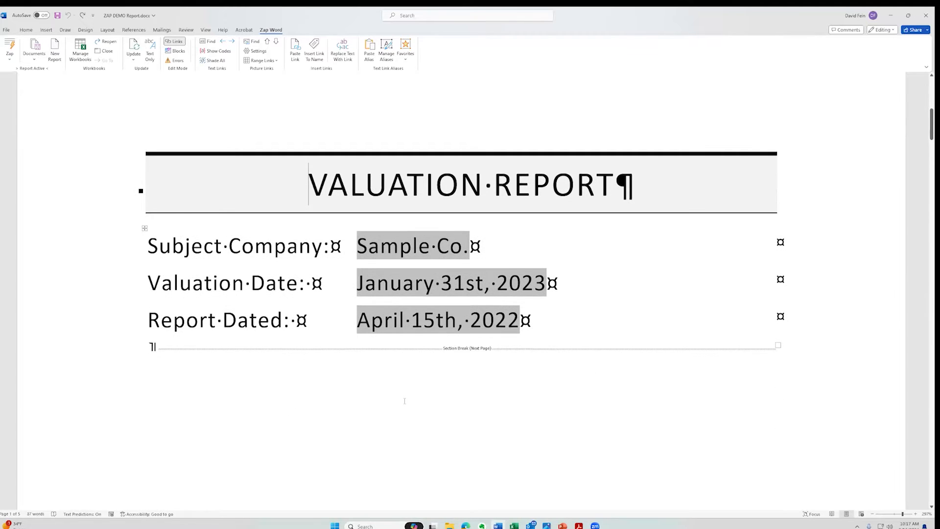
pyautogui.click(395, 247)
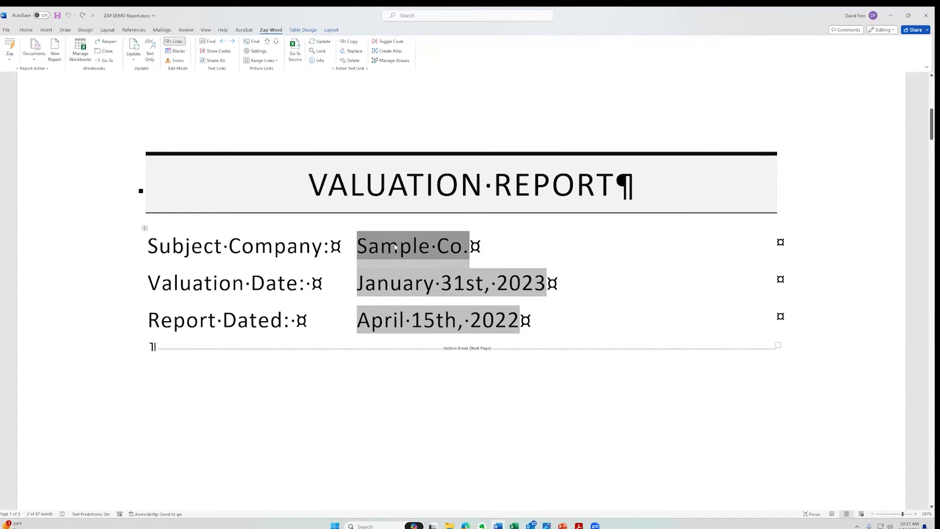
pyautogui.click(409, 291)
pyautogui.click(403, 329)
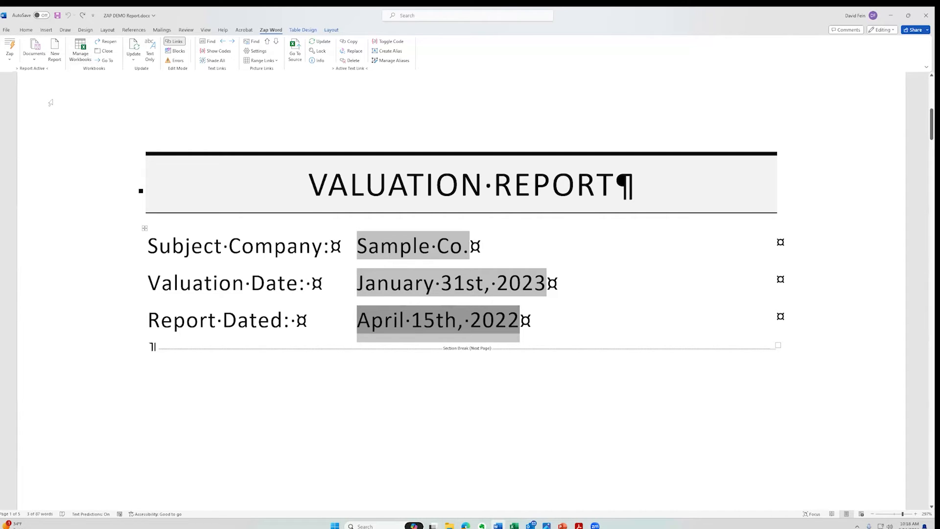
# - Look through the document and template options and the report update command
pyautogui.click(34, 60)
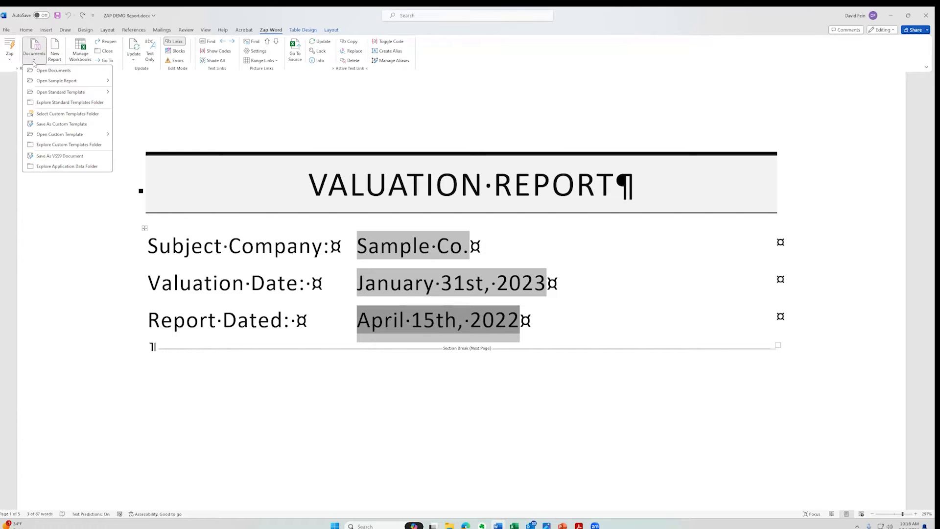
pyautogui.moveTo(47, 94)
pyautogui.click(470, 65)
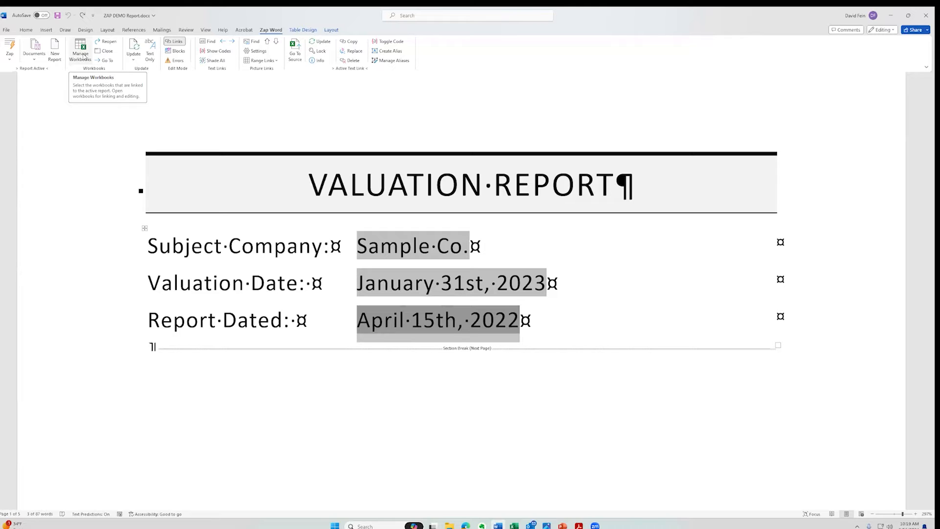
pyautogui.click(133, 47)
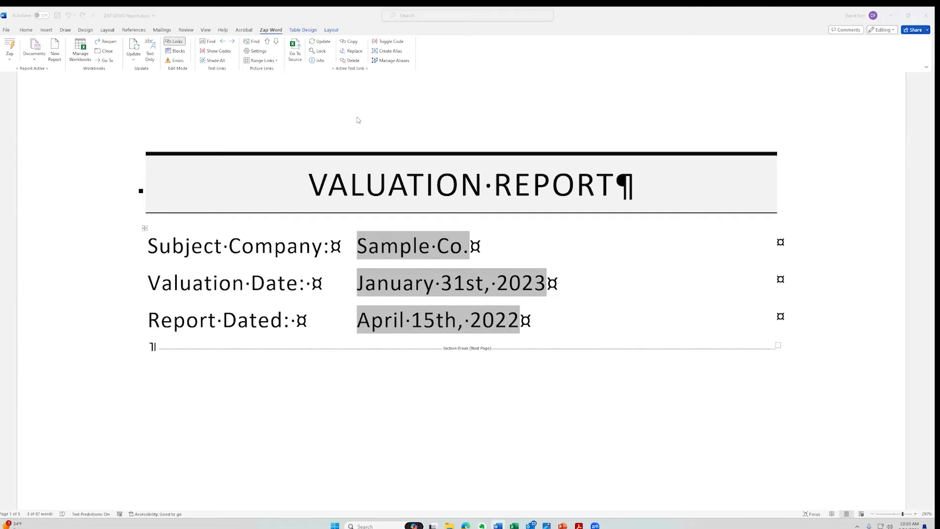
# - Check the Blocks edit mode, return to Links mode, and jump forward three text links to the Standard of Value field
pyautogui.click(175, 51)
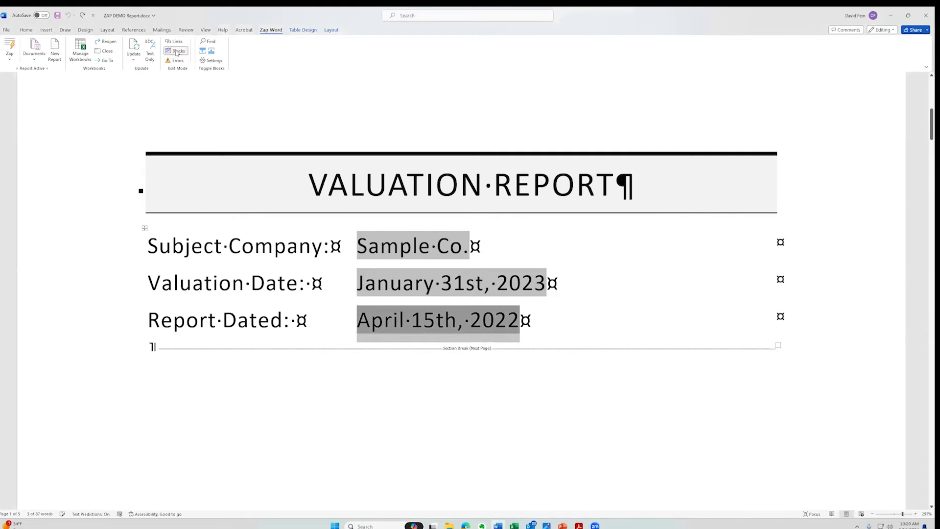
pyautogui.click(176, 43)
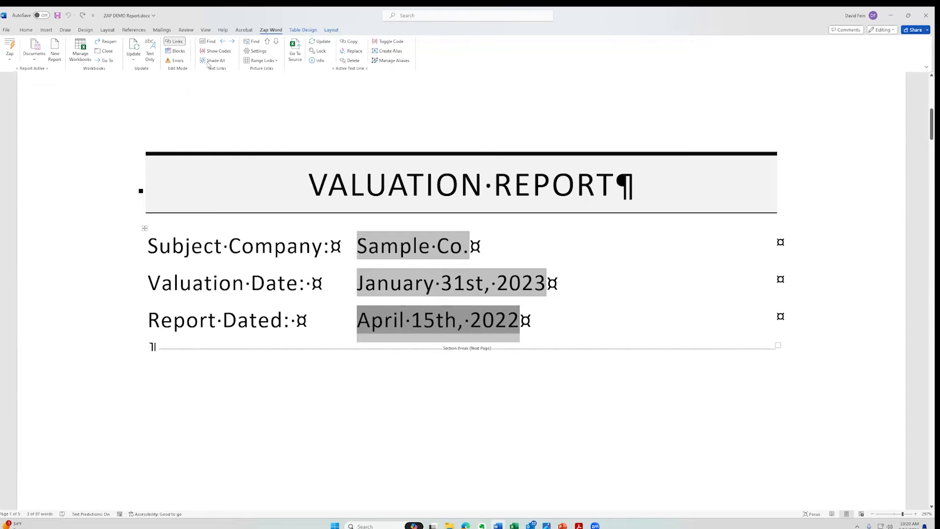
pyautogui.click(231, 43)
pyautogui.click(230, 43)
pyautogui.click(231, 44)
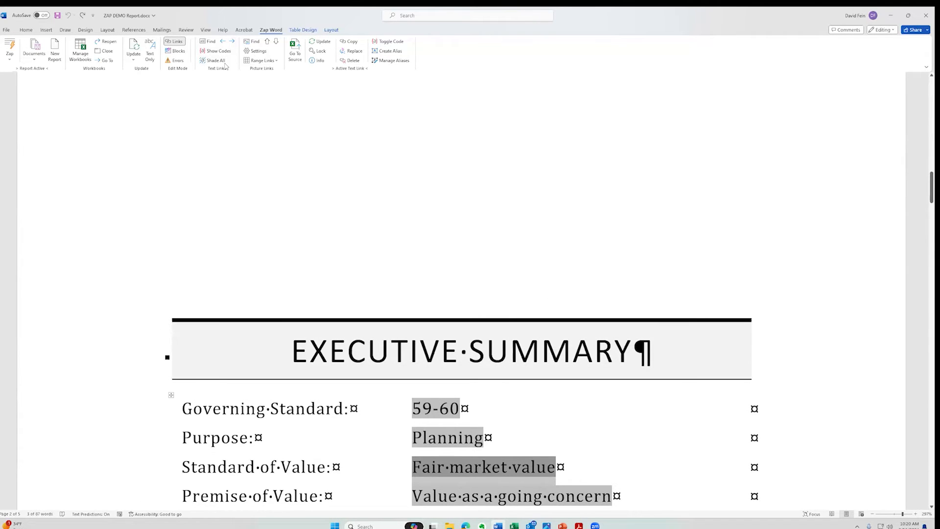
# - Examine the linked fields in the Executive Summary table and select the Governing Standard link
pyautogui.scroll(-3, 369, 238)
pyautogui.scroll(-3, 369, 239)
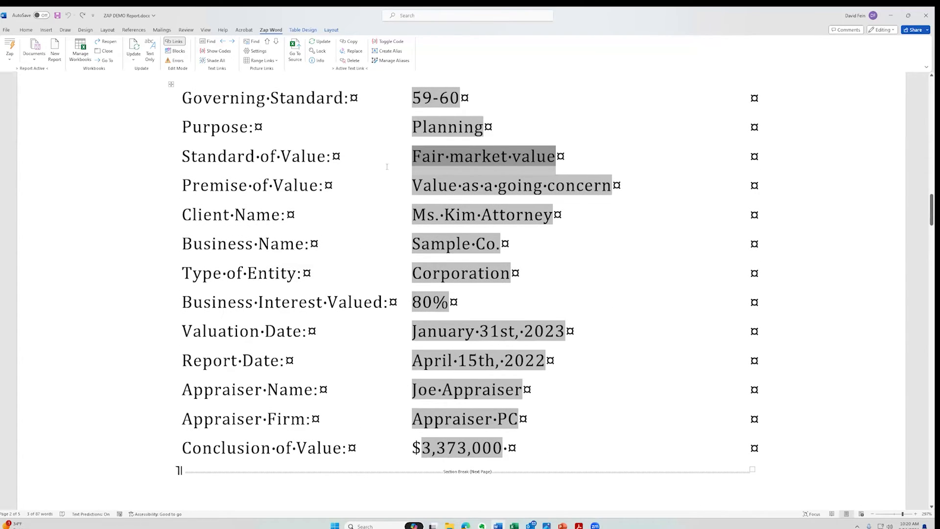
pyautogui.scroll(-10, 438, 131)
pyautogui.scroll(10, 439, 131)
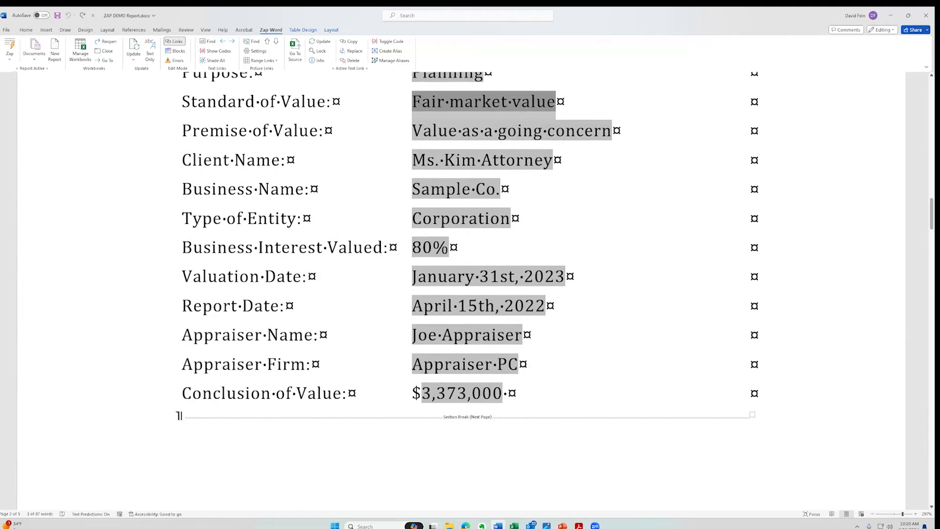
pyautogui.moveTo(926, 221); pyautogui.dragTo(923, 278)
pyautogui.scroll(-6, 751, 273)
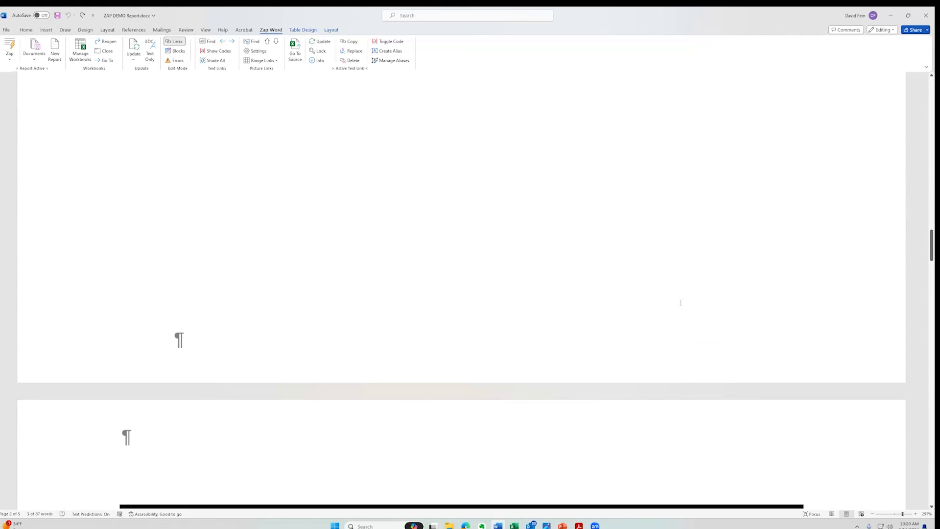
pyautogui.scroll(-5, 662, 304)
pyautogui.scroll(10, 680, 177)
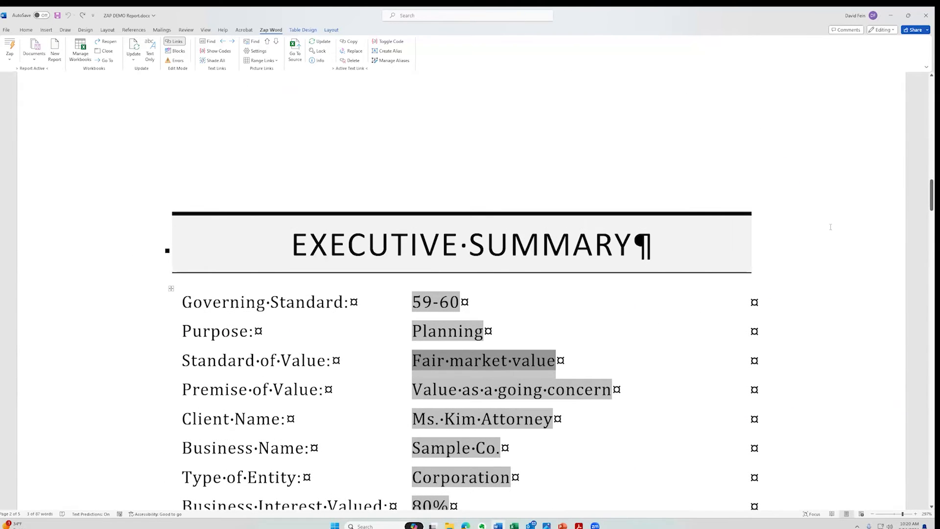
pyautogui.click(430, 304)
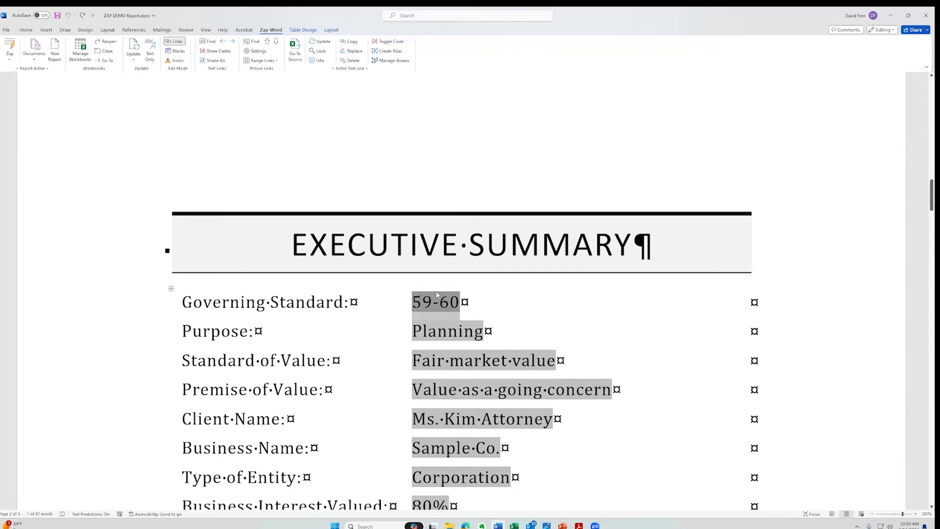
# - Examine the Company Balance Sheets table and the Total Assets chart in the report
pyautogui.press('pagedown')
pyautogui.scroll(-15, 436, 292)
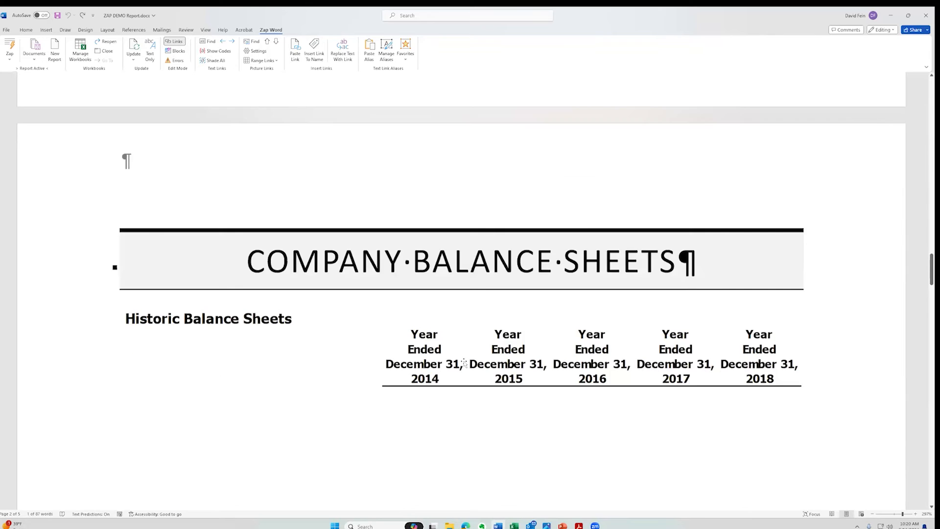
pyautogui.scroll(3, 463, 361)
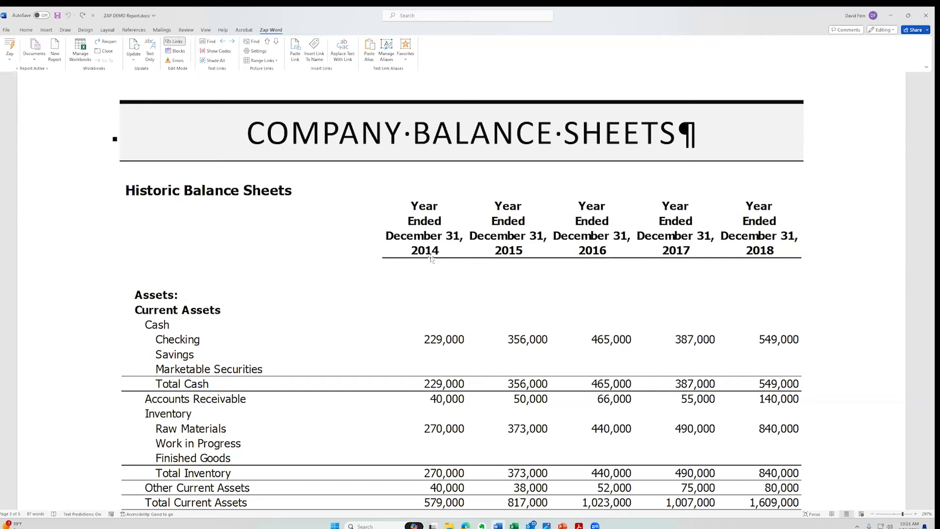
pyautogui.scroll(-20, 431, 259)
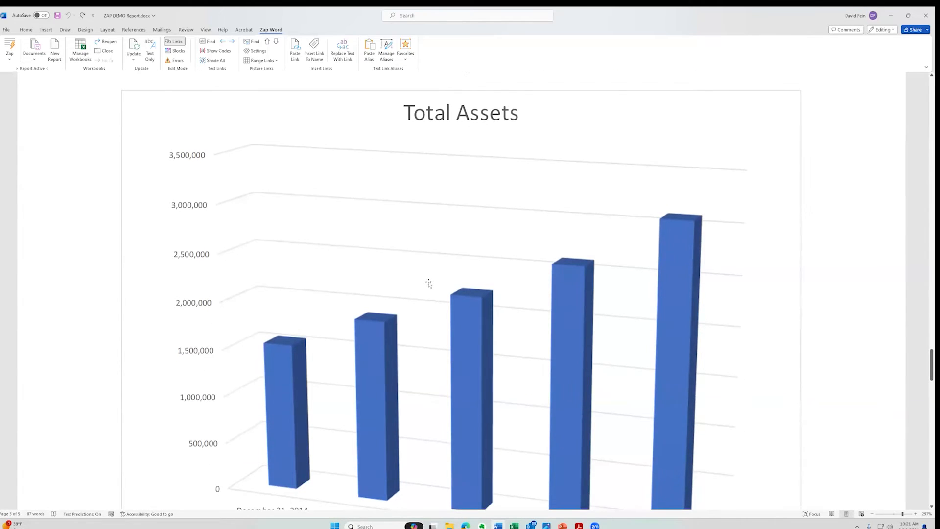
pyautogui.scroll(-15, 429, 283)
pyautogui.scroll(15, 309, 269)
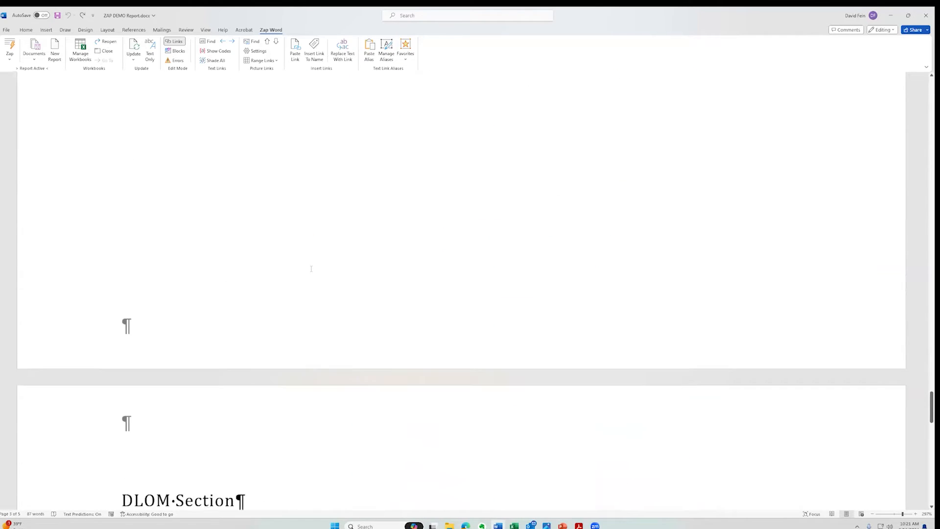
pyautogui.scroll(10, 385, 176)
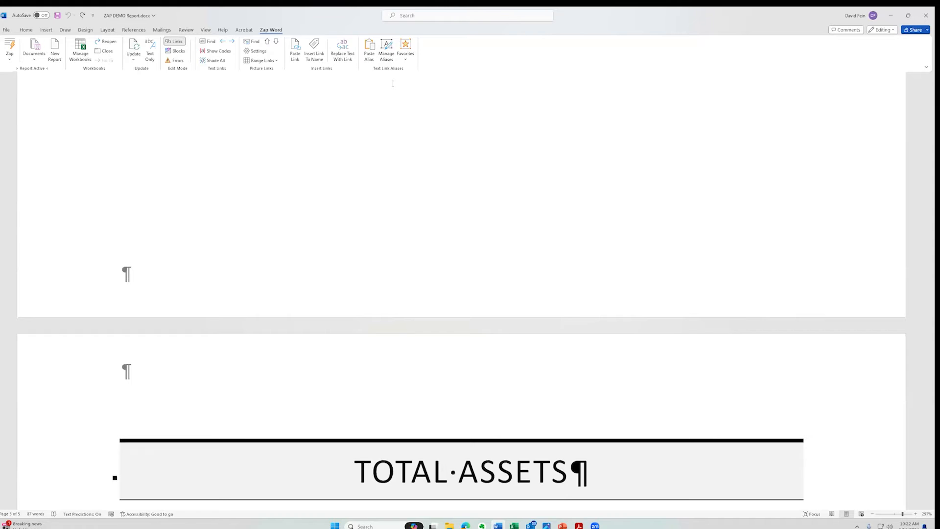
# - View the favorite text link aliases and close the list
pyautogui.click(406, 57)
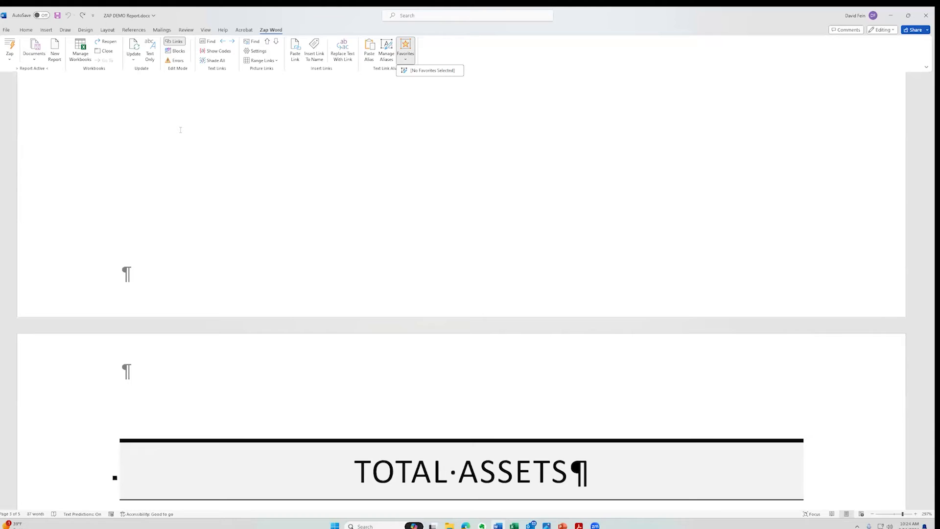
pyautogui.click(471, 59)
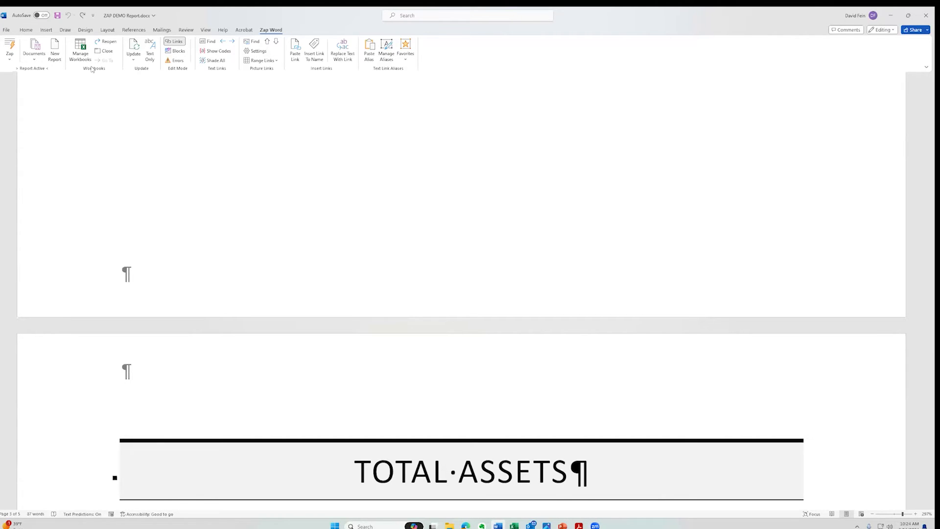
# - Open the linked workbook ZAP DEMO.xlsx from the report's linked workbooks and shift its window slightly down
pyautogui.click(82, 49)
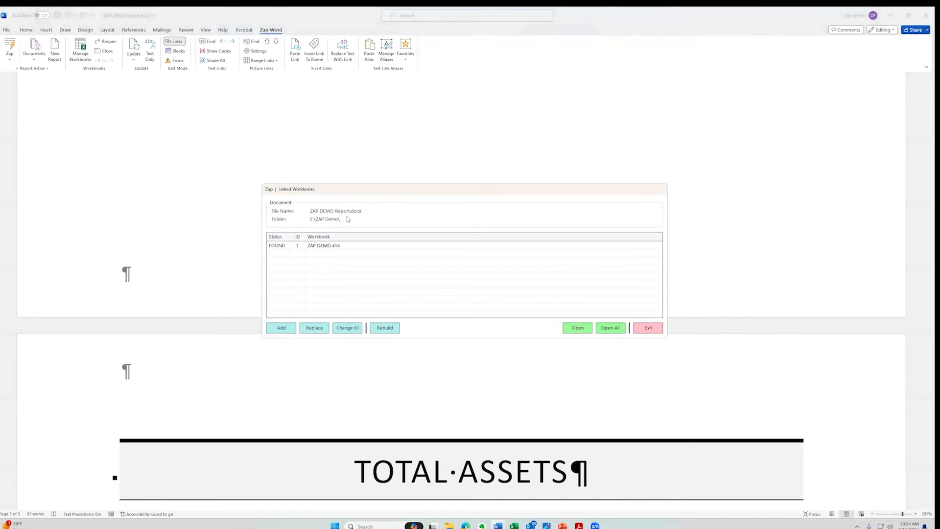
pyautogui.click(331, 247)
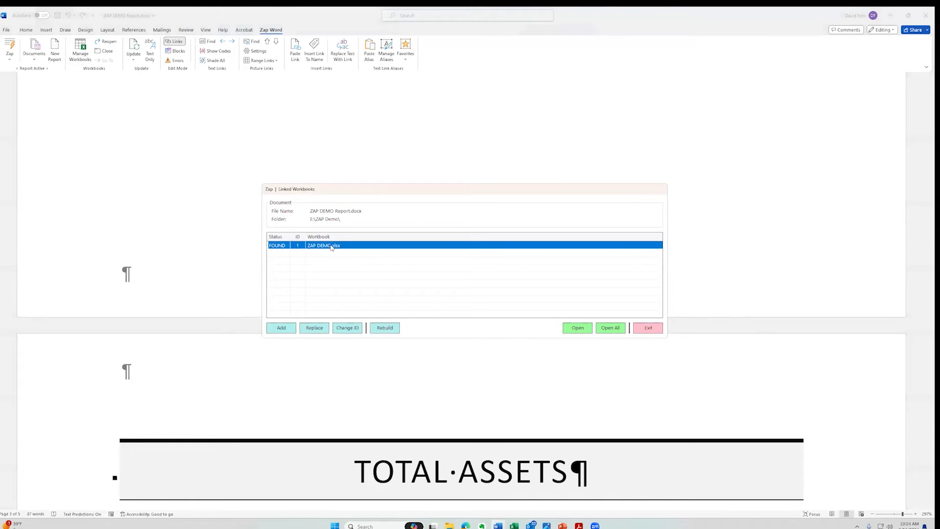
pyautogui.click(576, 328)
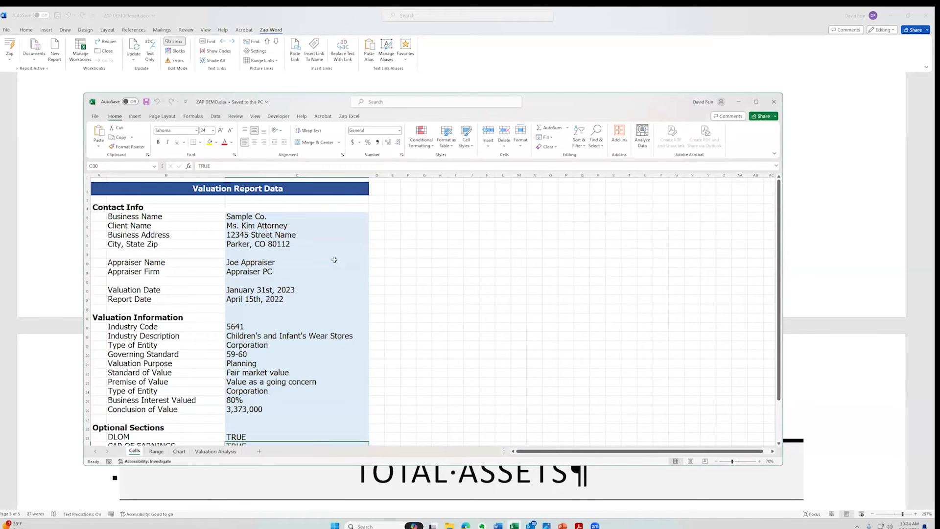
pyautogui.scroll(-3, 272, 284)
pyautogui.scroll(3, 273, 287)
pyautogui.moveTo(592, 106); pyautogui.dragTo(600, 121)
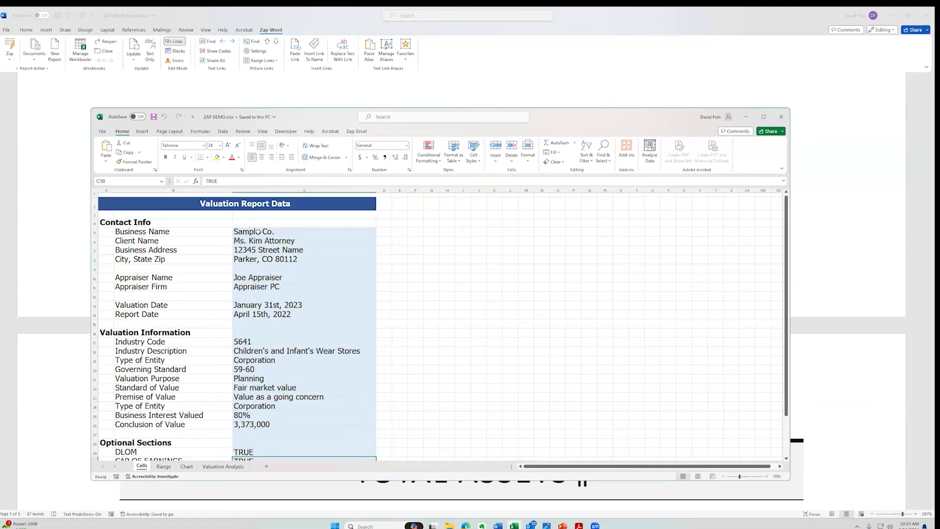
# - Show the Zap map of the workbook and review its defined names in the Name Manager
pyautogui.click(365, 132)
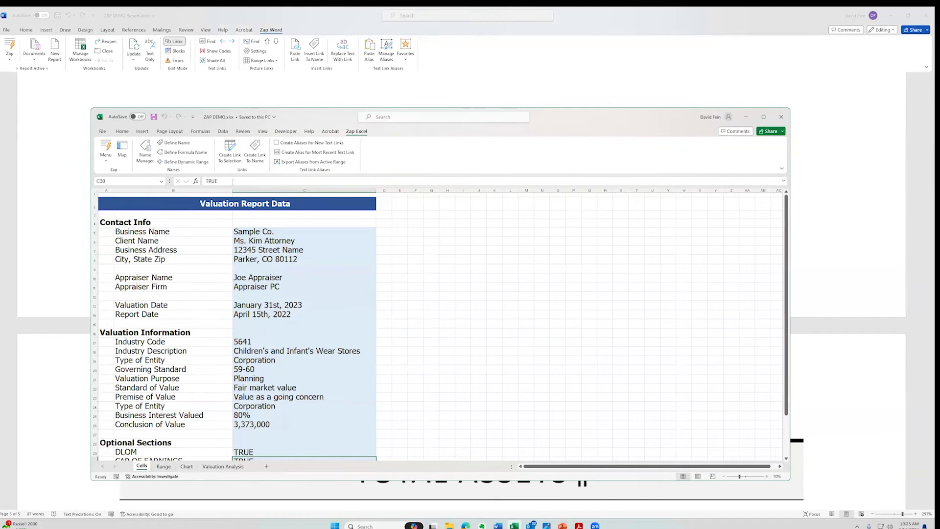
pyautogui.click(122, 149)
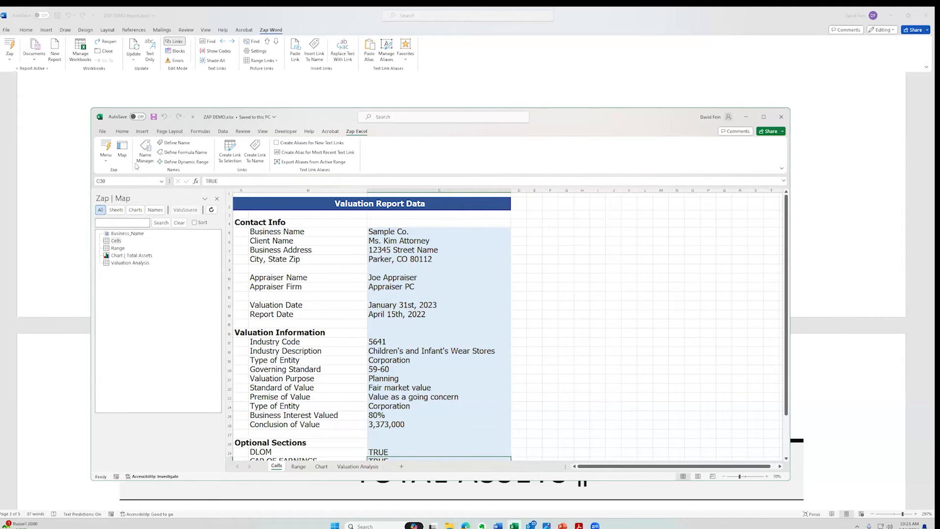
pyautogui.click(146, 153)
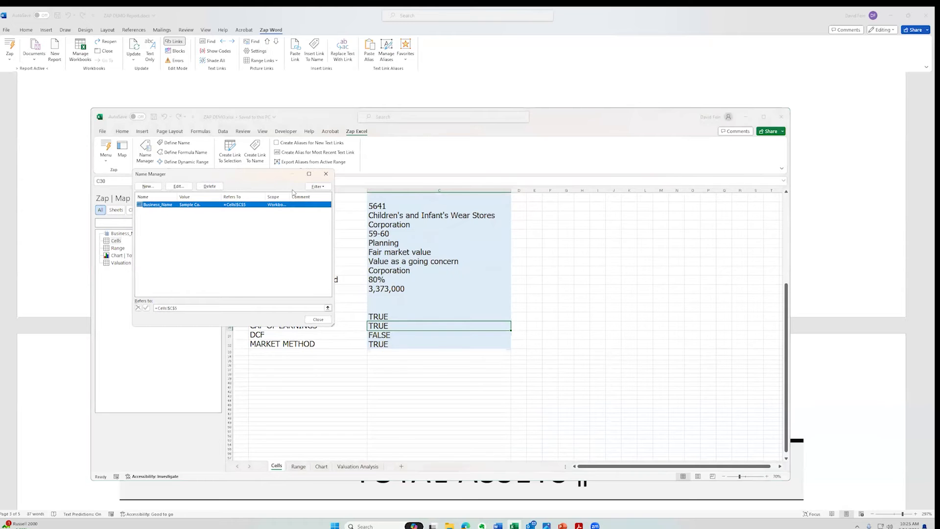
pyautogui.click(319, 319)
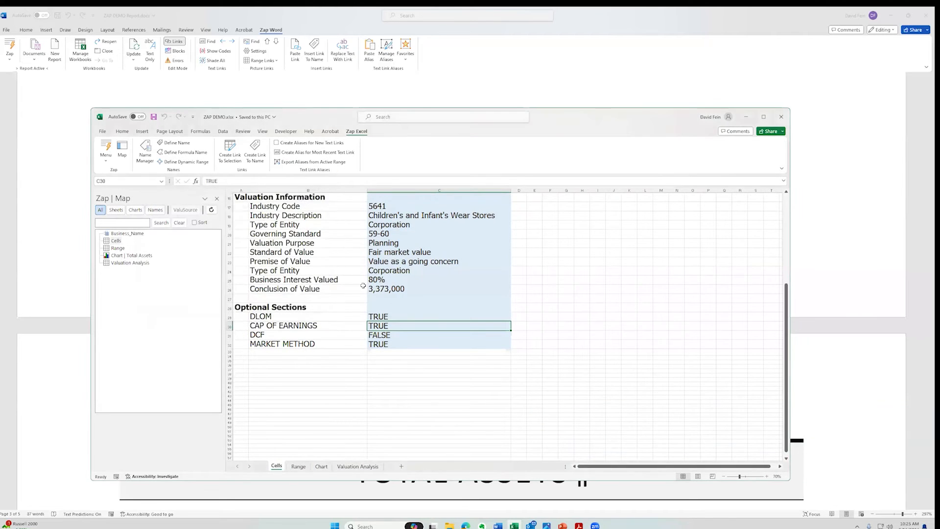
# - Create a link to the Business Name value in cell C5, using its range name Business_Name
pyautogui.scroll(5, 363, 285)
pyautogui.click(382, 229)
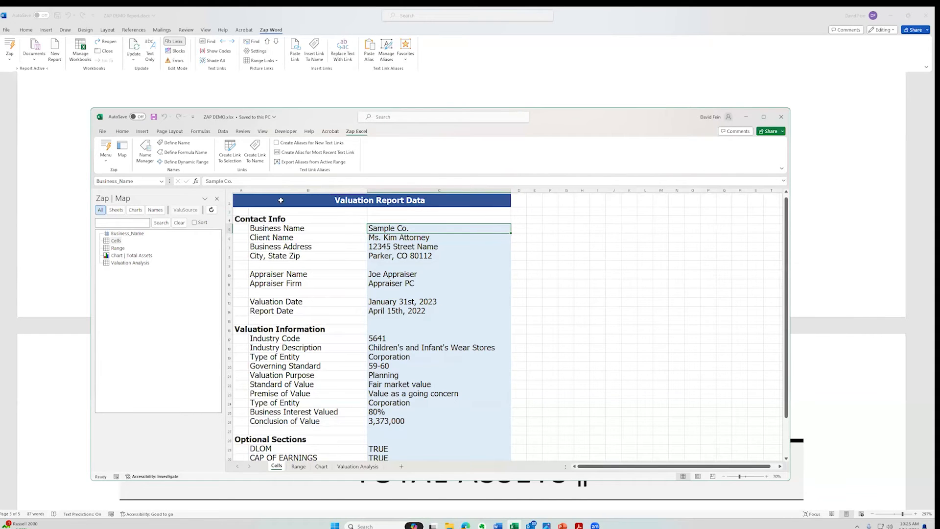
pyautogui.click(230, 156)
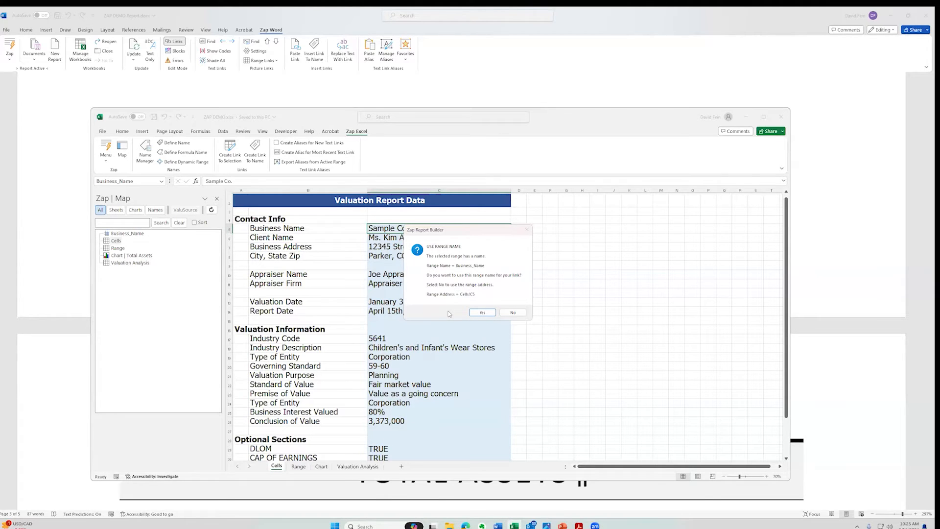
pyautogui.click(482, 312)
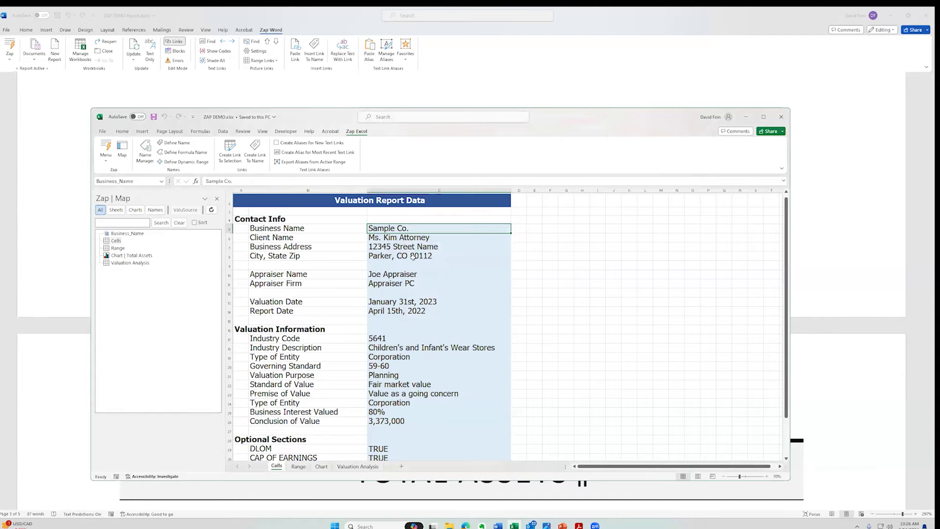
# - Paste the business name link into the Word report on a new line below the DLOM section text
pyautogui.click(512, 83)
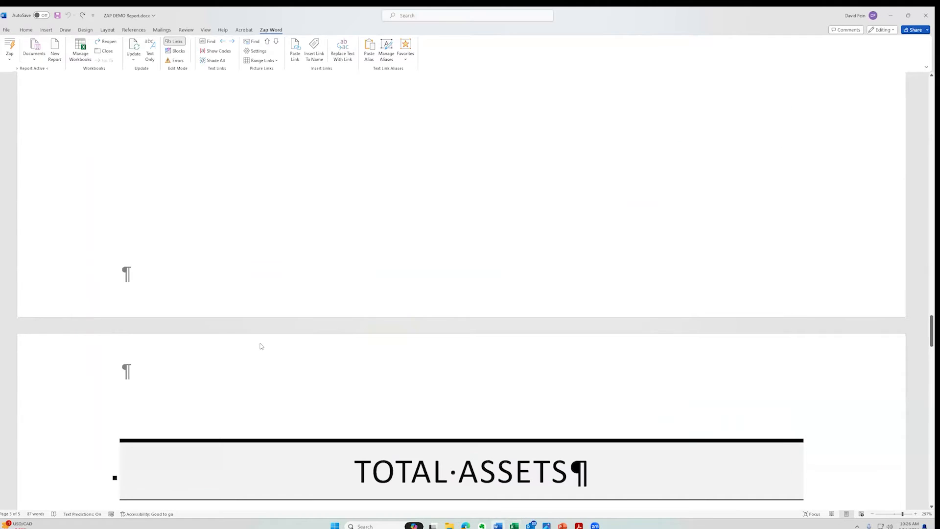
pyautogui.scroll(-5, 315, 319)
pyautogui.scroll(2, 315, 318)
pyautogui.scroll(20, 315, 319)
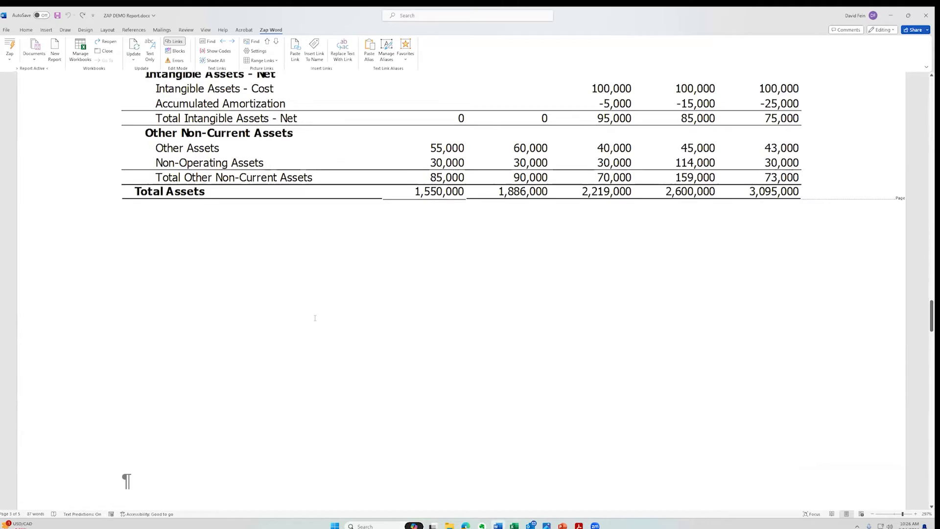
pyautogui.scroll(-10, 319, 303)
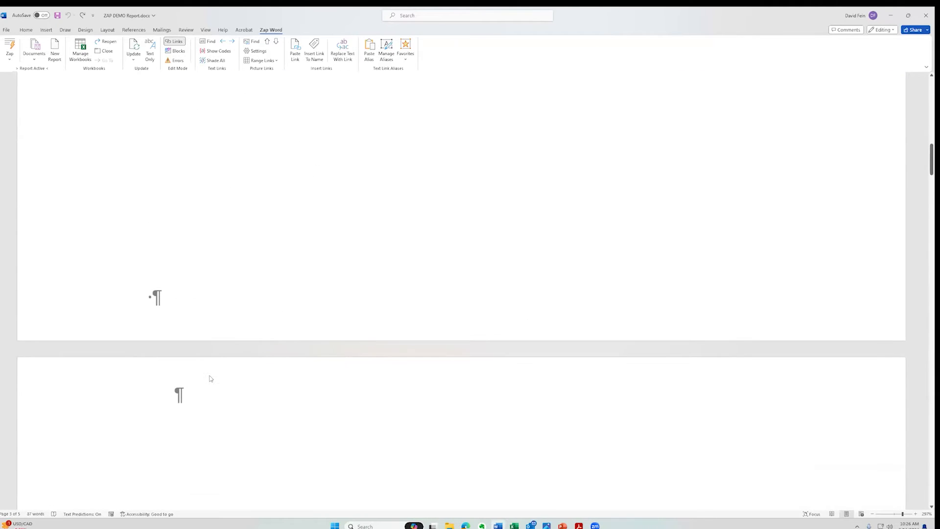
pyautogui.scroll(-15, 215, 396)
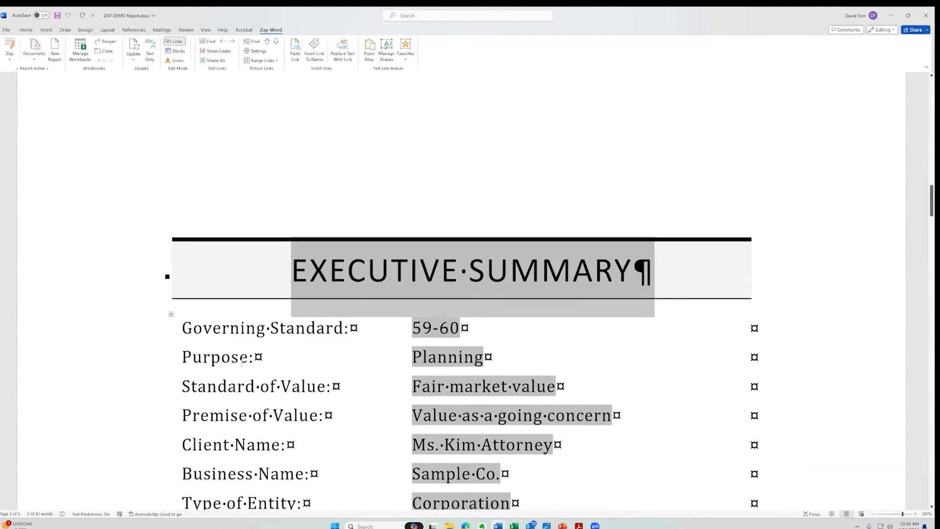
pyautogui.scroll(-5, 249, 351)
pyautogui.press('Return')
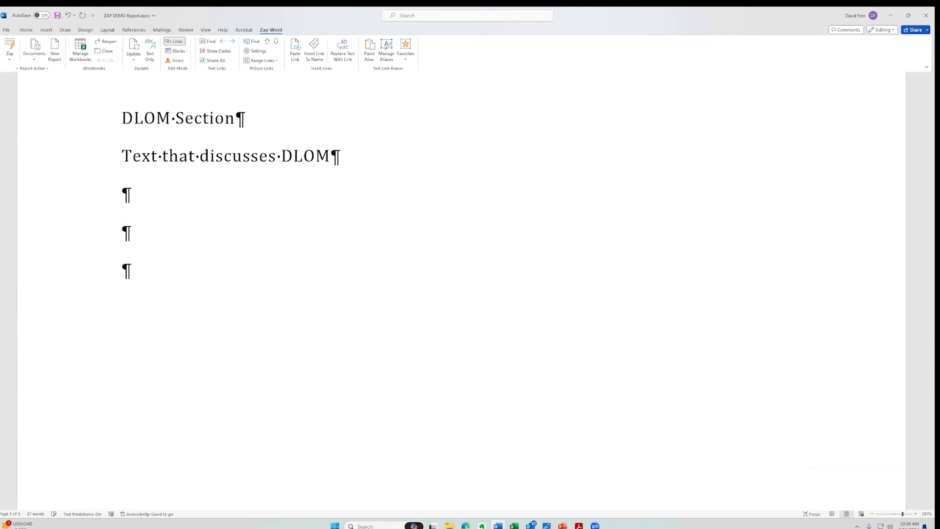
pyautogui.click(294, 57)
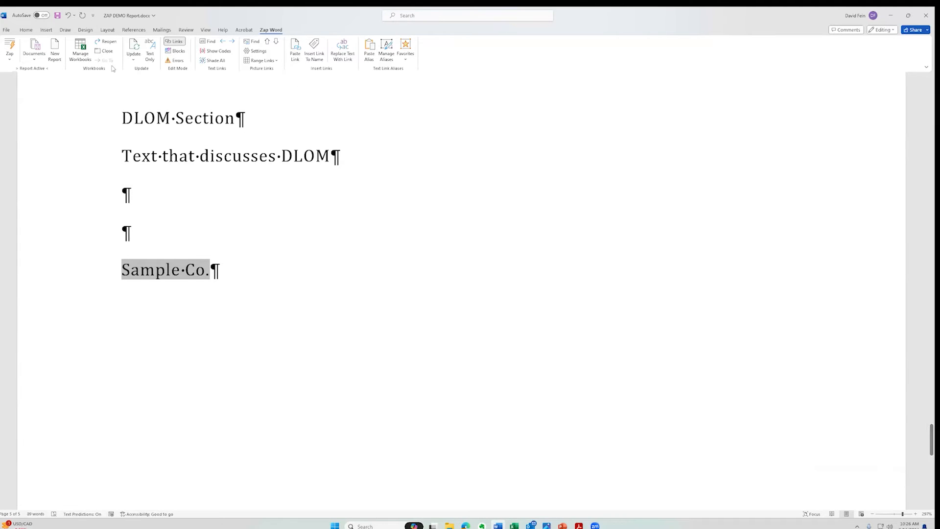
# - Open the linked workbook ZAP DEMO.xlsx and change the Business Name value to New Co
pyautogui.click(80, 51)
pyautogui.click(322, 246)
pyautogui.click(578, 330)
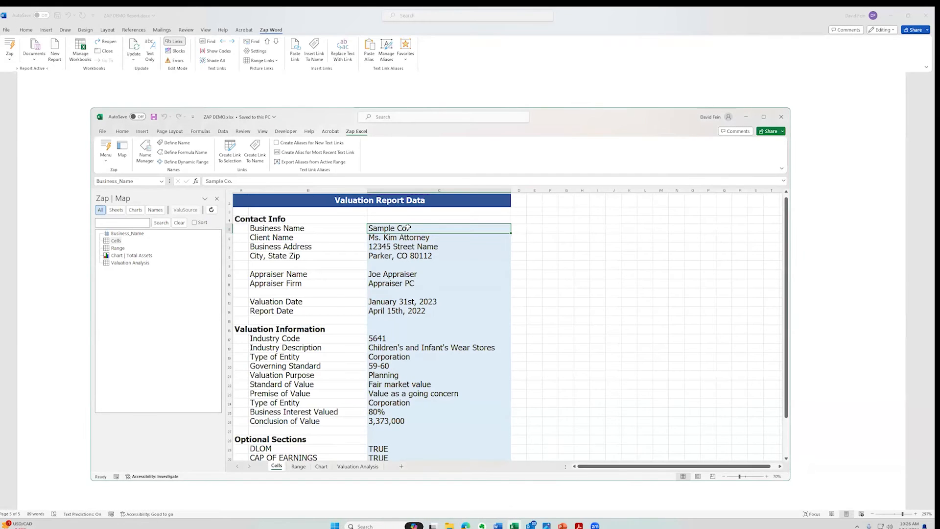
pyautogui.write('New Co.')
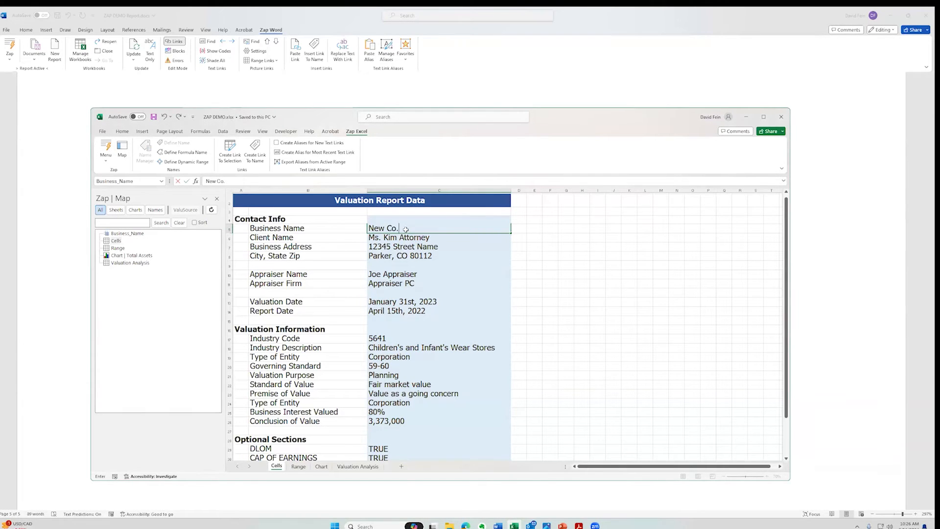
pyautogui.press('Return')
# - Update the linked values in the Word report and close the processing report
pyautogui.click(56, 86)
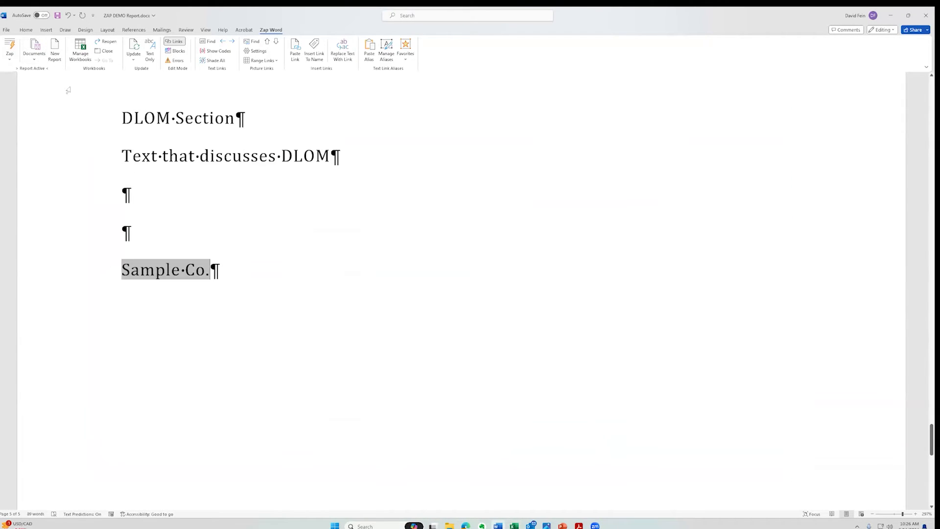
pyautogui.click(145, 57)
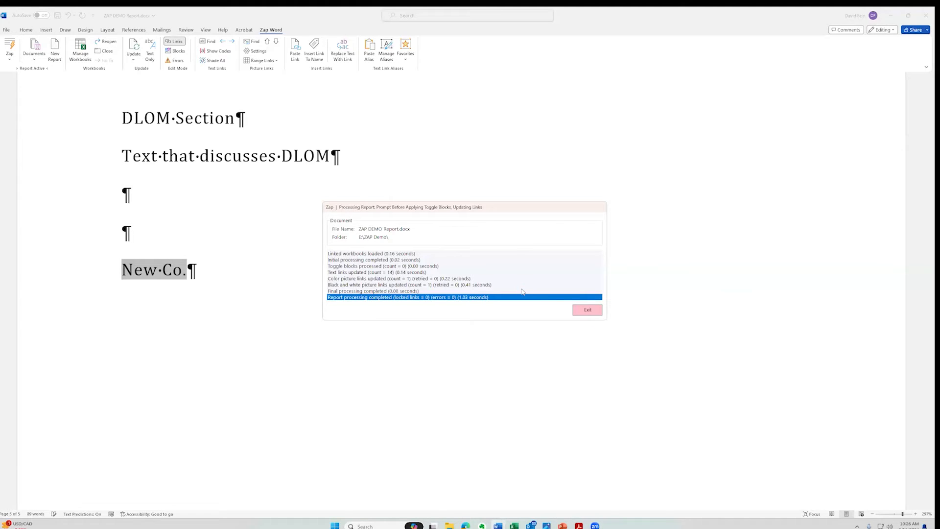
pyautogui.click(587, 311)
# - Review the DLOM Section heading and its discussion text on the report's last page
pyautogui.scroll(1, 449, 292)
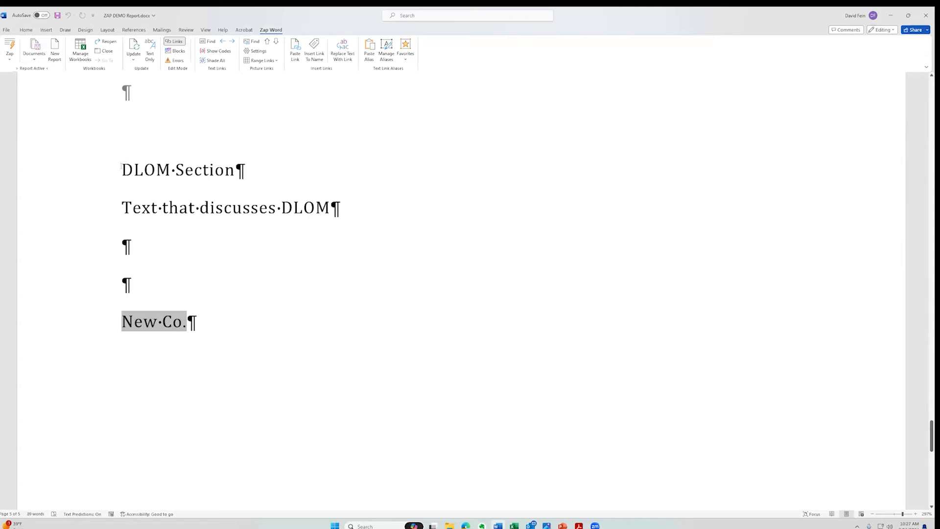
pyautogui.doubleClick(185, 208)
pyautogui.click(211, 208)
pyautogui.doubleClick(227, 208)
pyautogui.click(216, 236)
pyautogui.scroll(2, 216, 236)
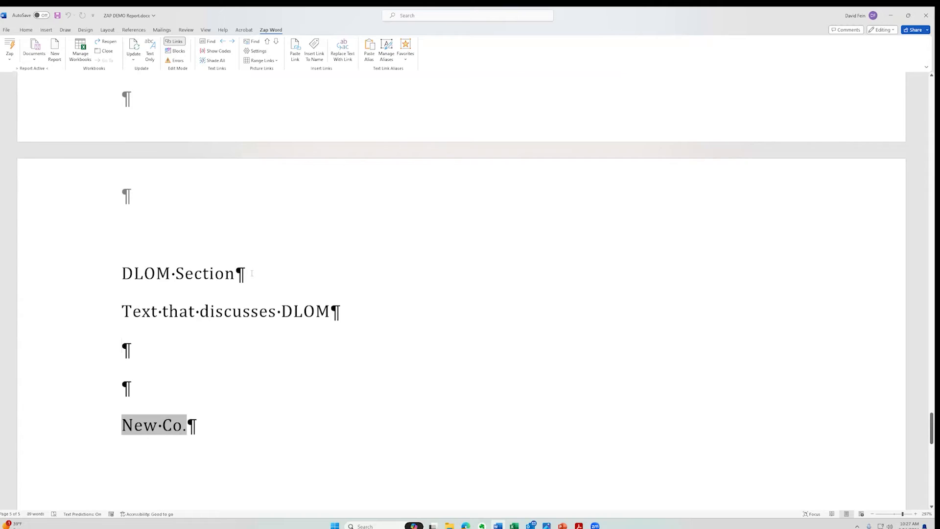
pyautogui.scroll(-1, 249, 278)
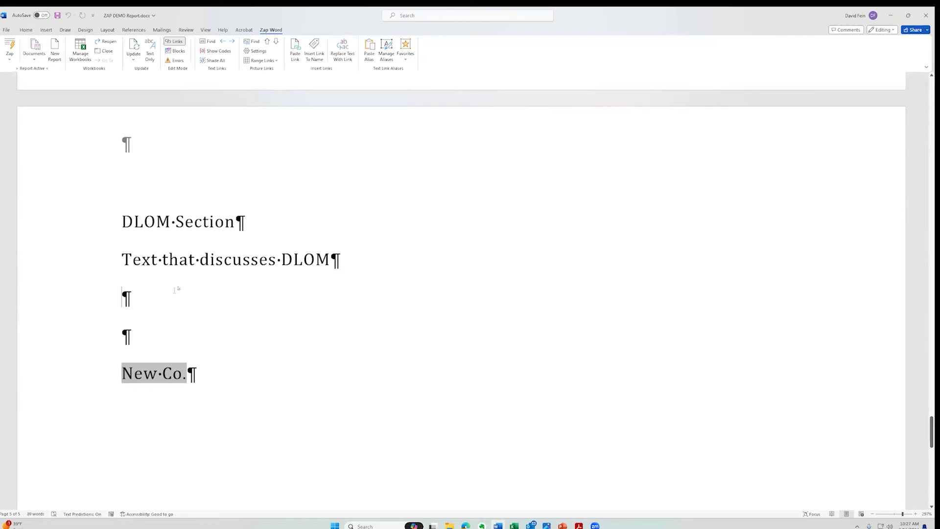
# - Switch to the workbook and review the TRUE/FALSE values for each entry under Optional Sections
pyautogui.click(514, 525)
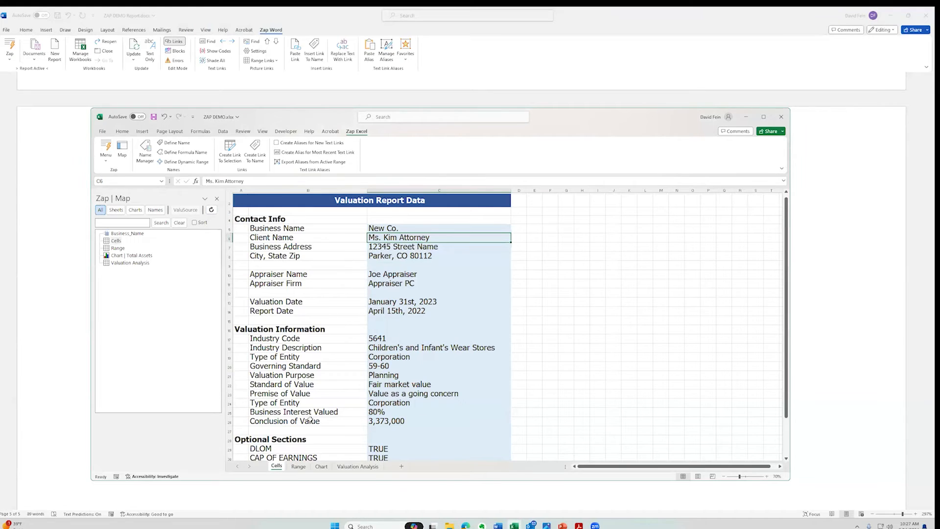
pyautogui.scroll(-4, 310, 420)
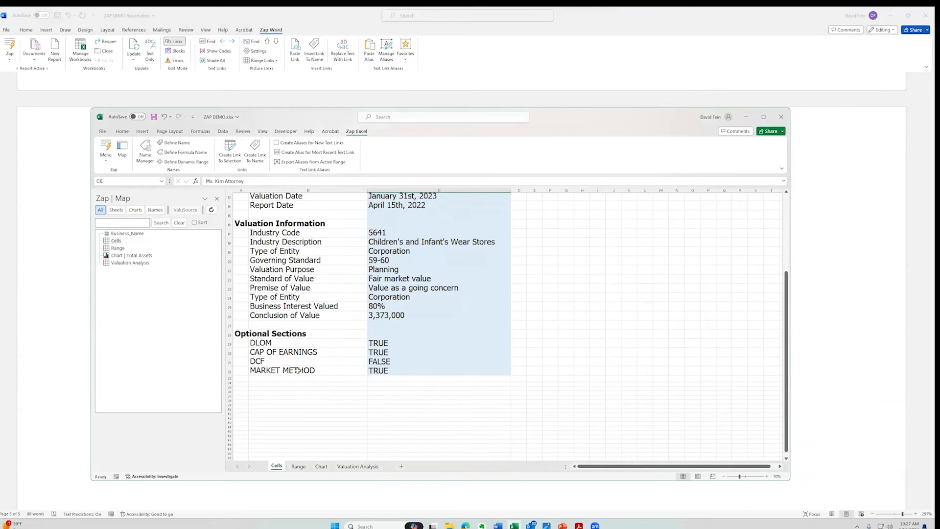
pyautogui.click(276, 337)
pyautogui.click(381, 342)
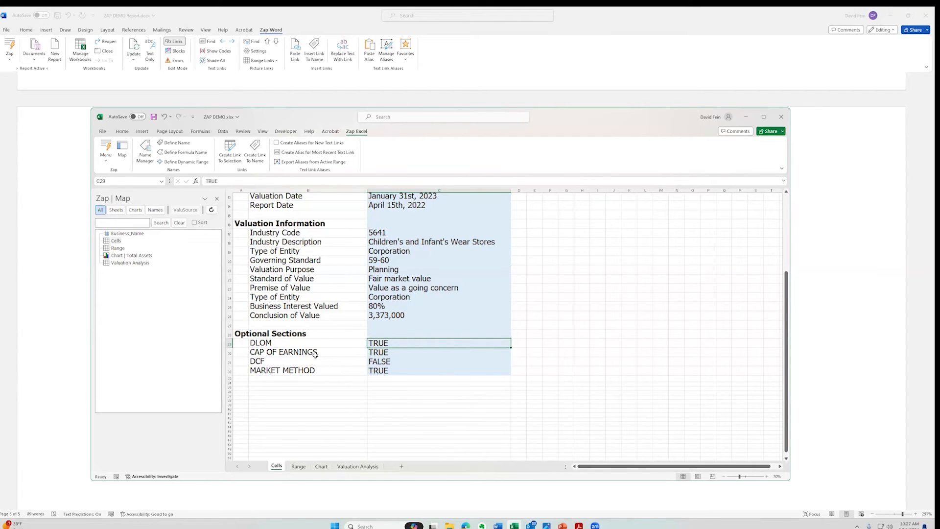
pyautogui.click(377, 353)
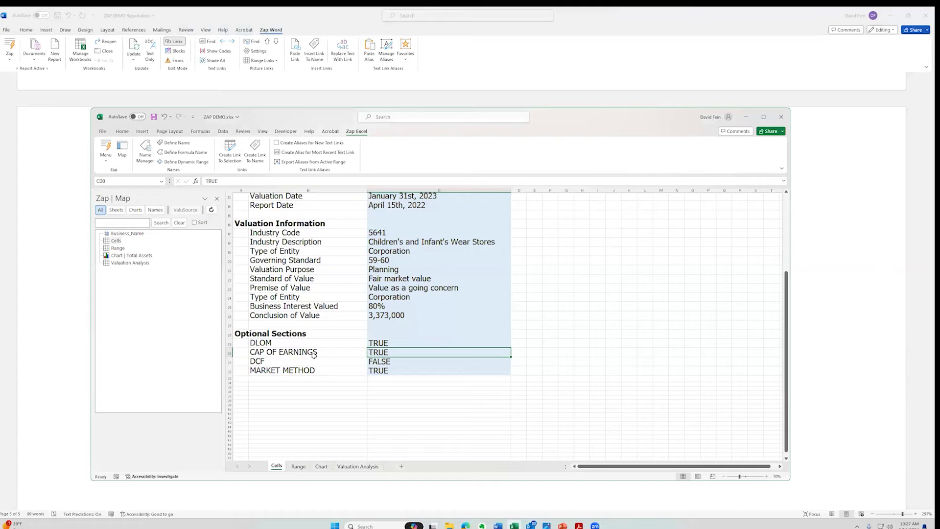
pyautogui.press('Down')
pyautogui.click(371, 370)
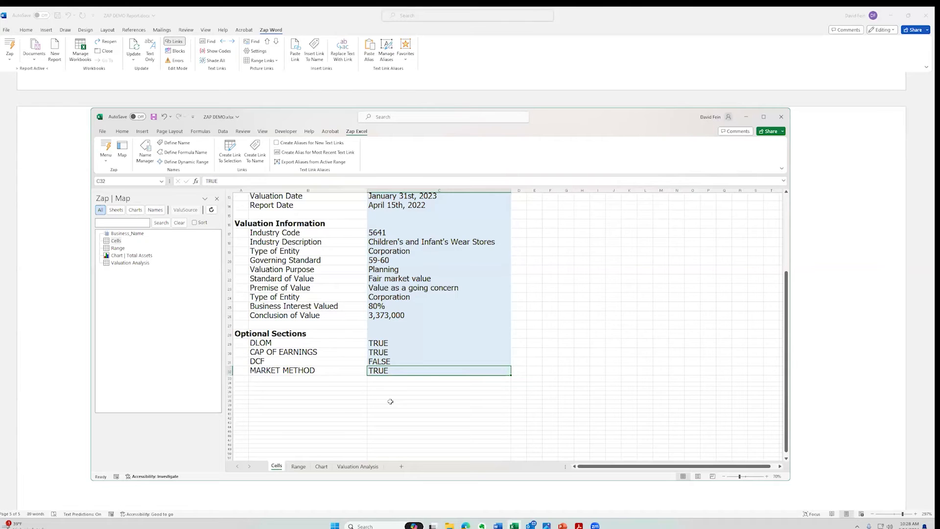
# - Examine the empty rows beneath the Optional Sections list and return to the DLOM value in C29
pyautogui.scroll(-1, 325, 392)
pyautogui.moveTo(303, 319); pyautogui.dragTo(302, 447)
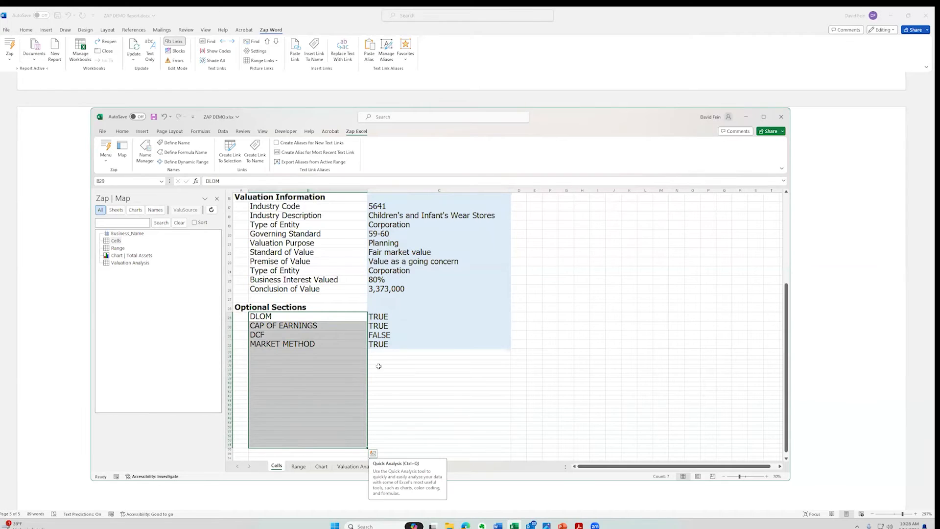
pyautogui.click(394, 359)
pyautogui.press('Down')
pyautogui.press('Down')
pyautogui.press('Down')
pyautogui.press('Down')
pyautogui.press('Down')
pyautogui.press('Down')
pyautogui.press('Down')
pyautogui.press('Down')
pyautogui.press('Down')
pyautogui.press('Down')
pyautogui.press('Down')
pyautogui.press('Down')
pyautogui.press('Down')
pyautogui.press('Down')
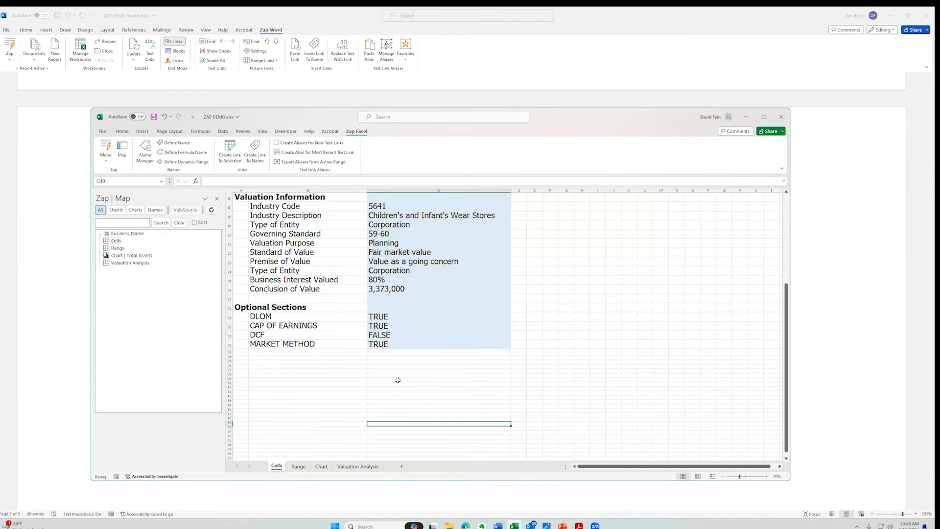
pyautogui.scroll(1, 397, 380)
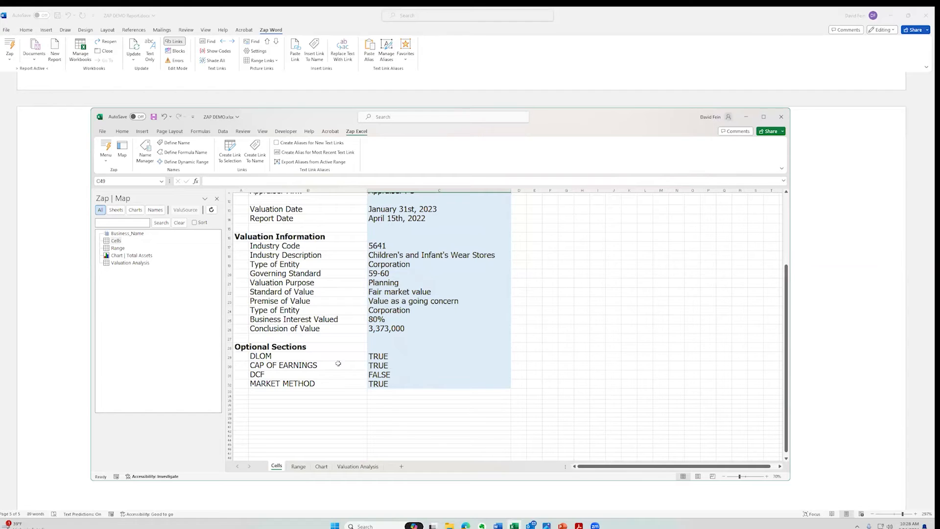
pyautogui.click(280, 356)
pyautogui.click(405, 357)
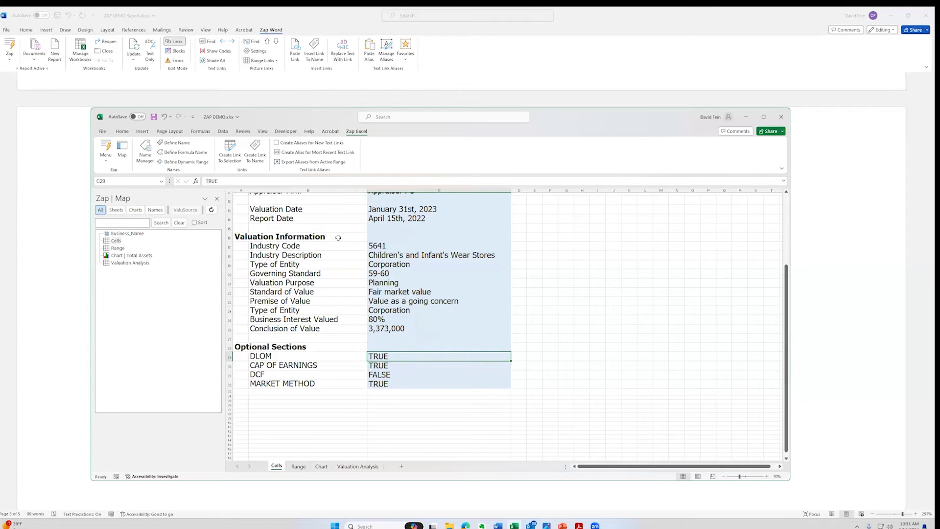
# - Create a link to the Historic Balance Sheets range on the Range sheet, from A1 through the Median column down to row 26
pyautogui.click(299, 466)
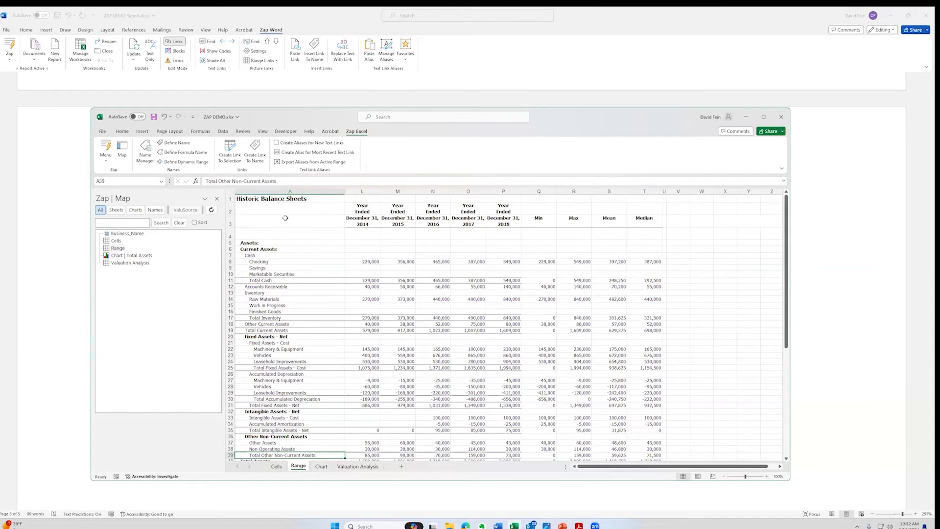
pyautogui.moveTo(272, 198); pyautogui.dragTo(664, 377)
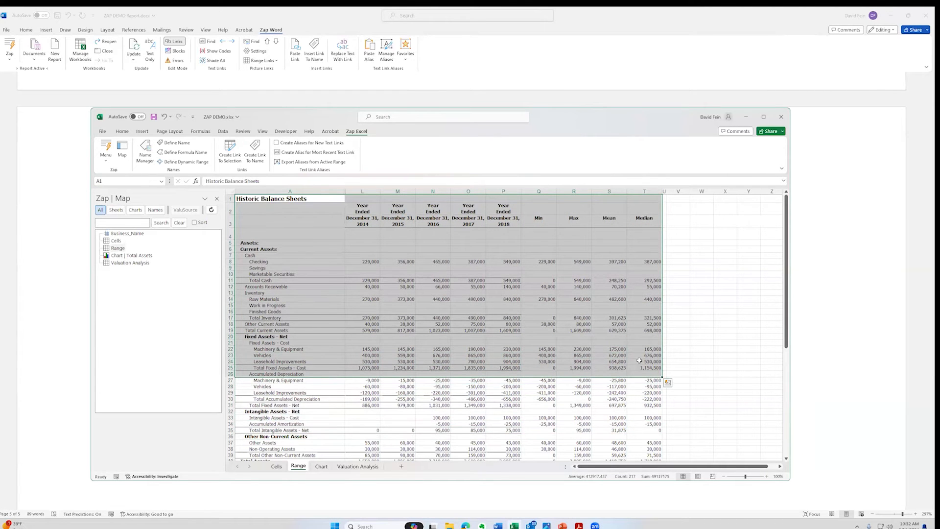
pyautogui.click(229, 158)
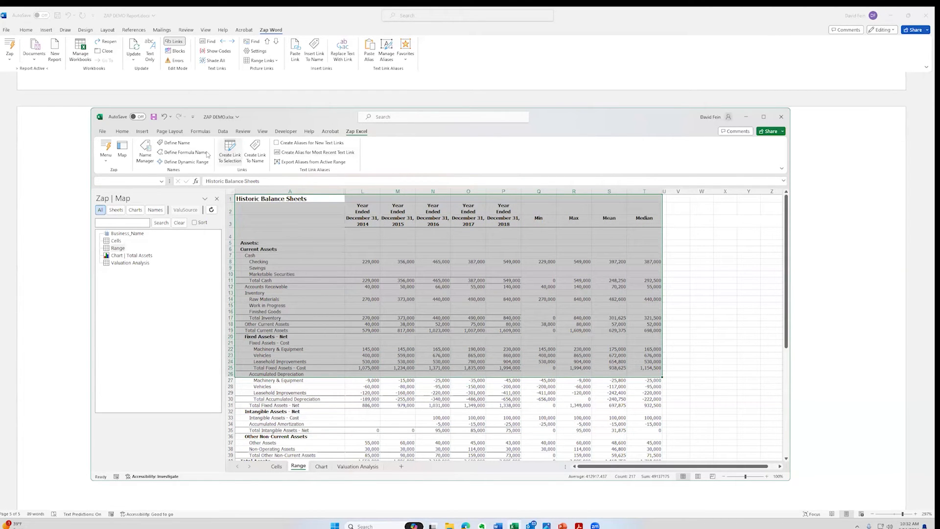
# - Paste the balance sheet link as a picture at the end of the Word report and shrink it proportionally
pyautogui.hotkey('ctrl', 'End')
pyautogui.press('Return')
pyautogui.press('Return')
pyautogui.click(295, 52)
pyautogui.scroll(-5, 583, 343)
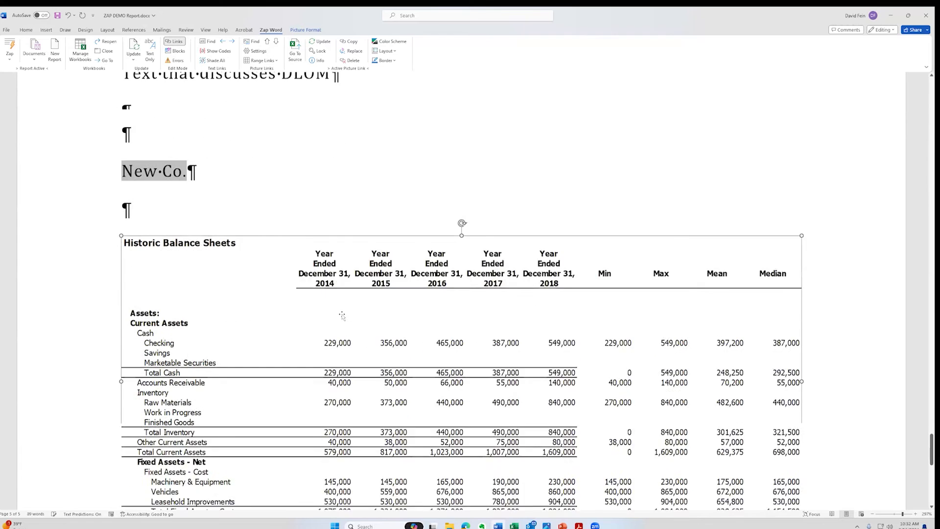
pyautogui.moveTo(802, 418); pyautogui.dragTo(680, 367)
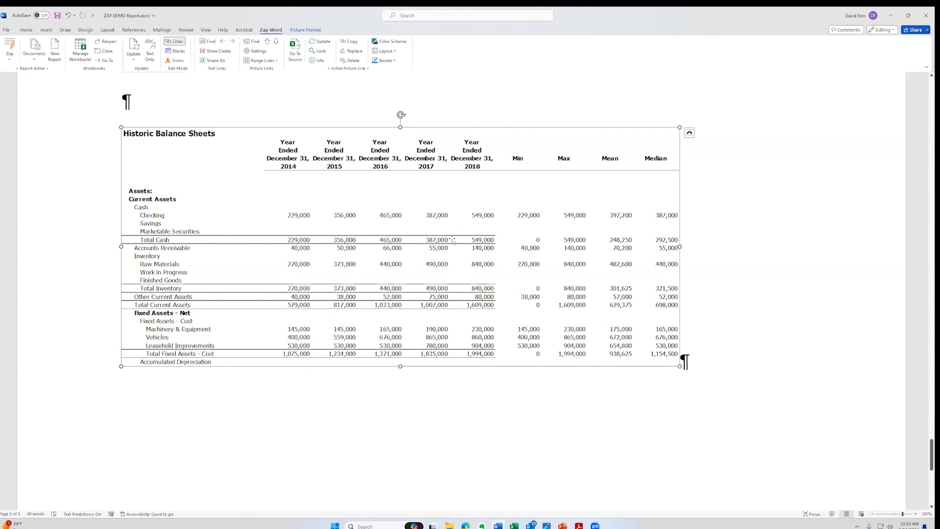
pyautogui.scroll(3, 376, 281)
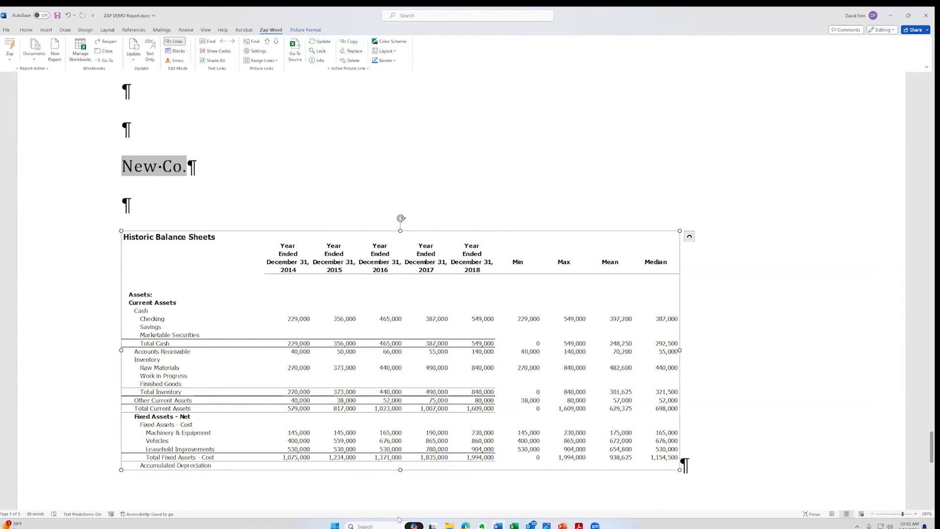
# - Create a link to the Total Assets chart on the workbook's Chart sheet and return to the Word report
pyautogui.click(514, 525)
pyautogui.click(320, 466)
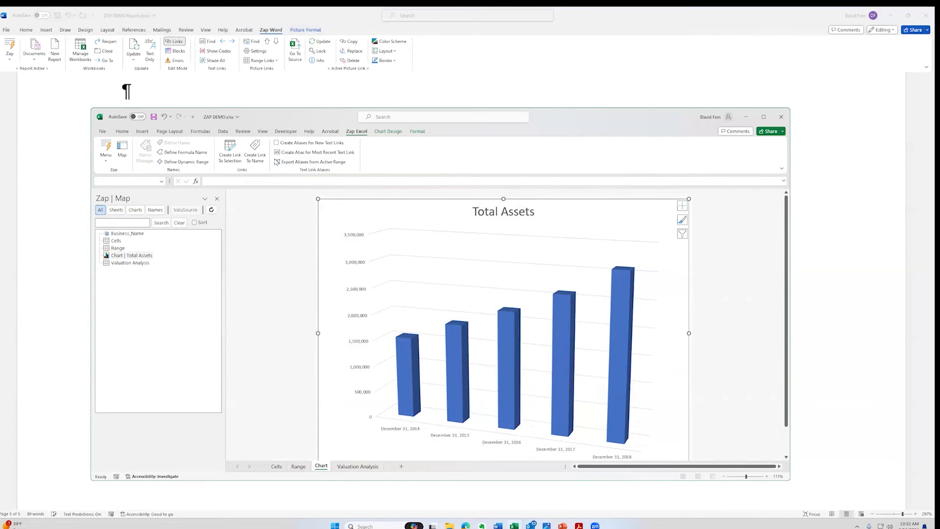
pyautogui.click(54, 173)
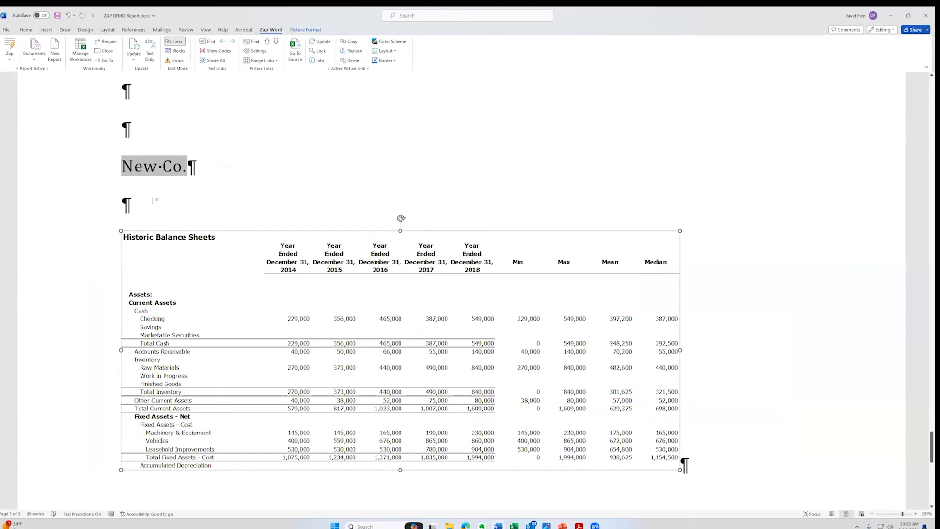
# - Paste the Total Assets chart link between the business name and the balance sheet picture, and shrink the chart
pyautogui.click(152, 203)
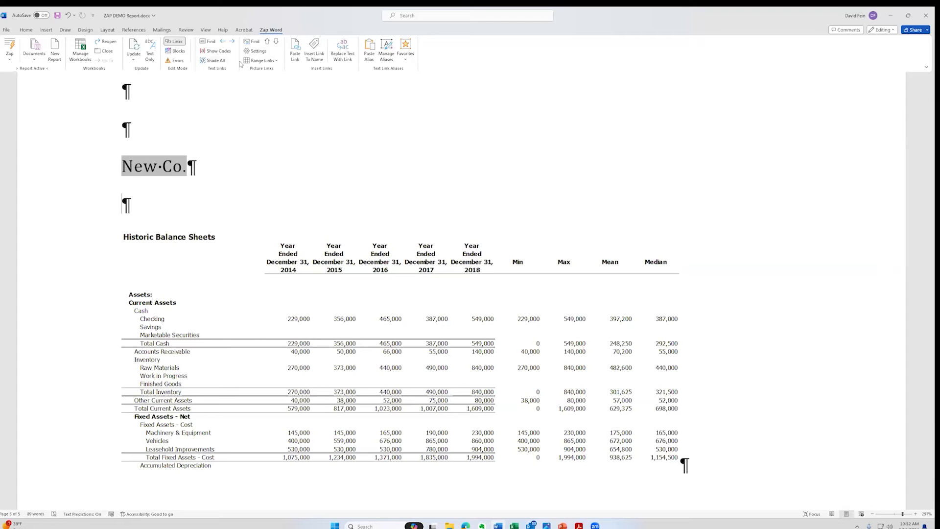
pyautogui.click(296, 53)
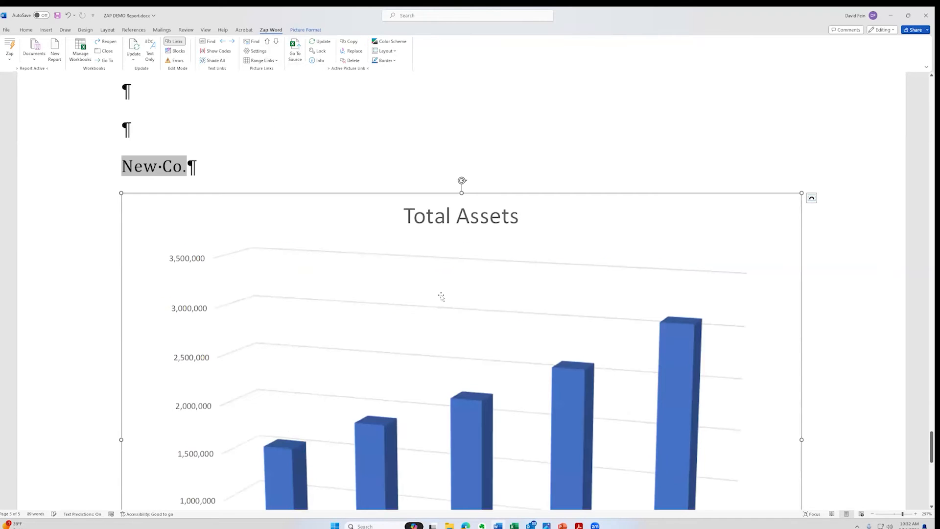
pyautogui.scroll(-5, 612, 372)
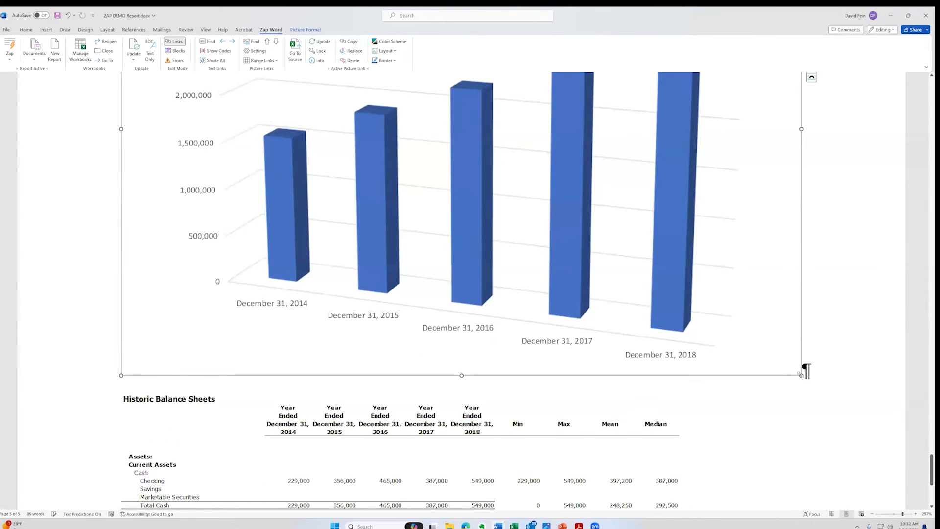
pyautogui.scroll(4, 616, 283)
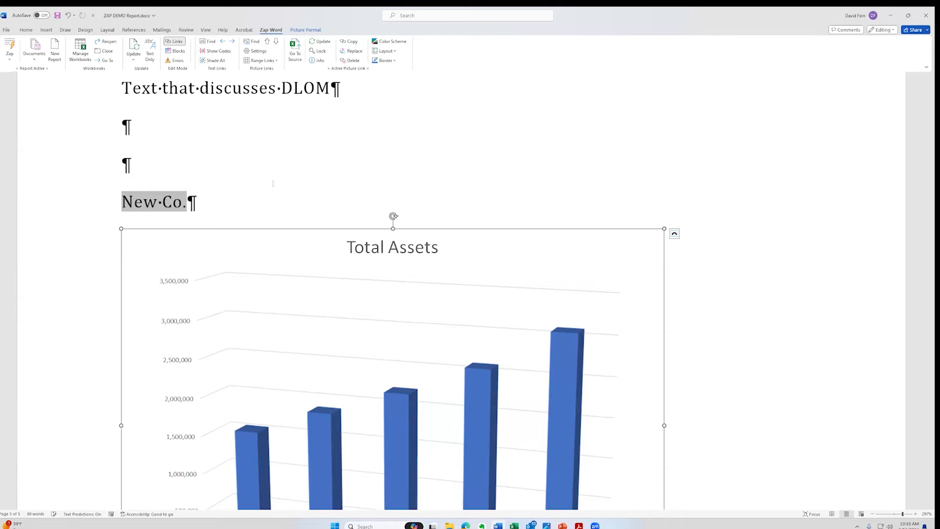
pyautogui.click(160, 168)
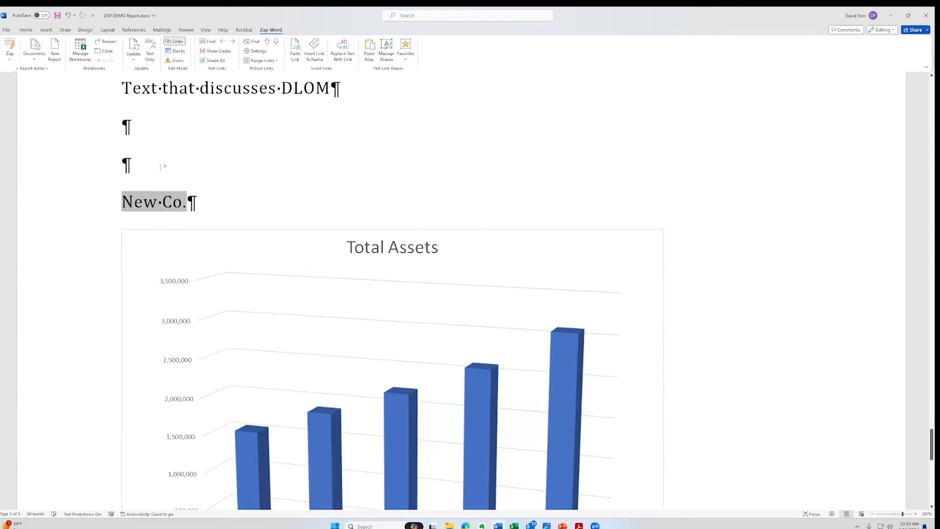
# - Write the sentence "The value of the company is xxxxx" in the empty paragraph above the business name
pyautogui.write('Th')
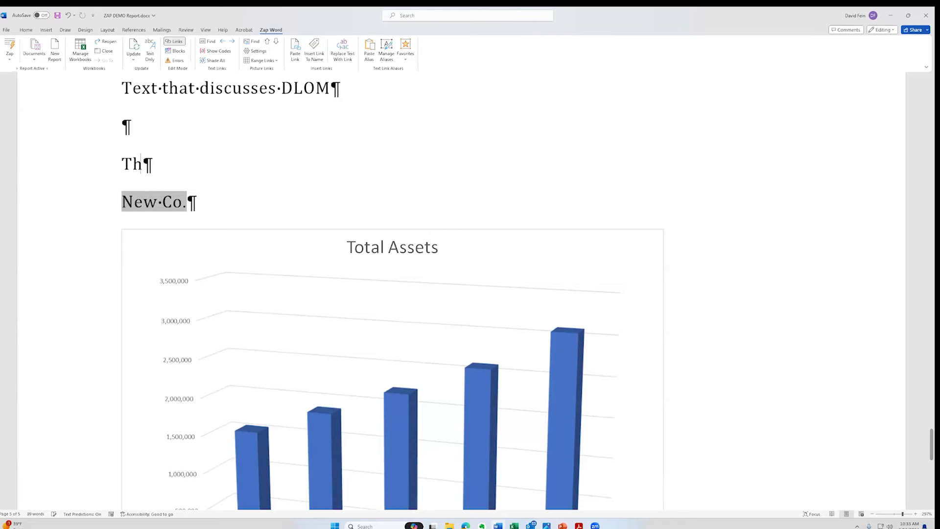
pyautogui.write('e value i')
pyautogui.press('BackSpace')
pyautogui.write('of ')
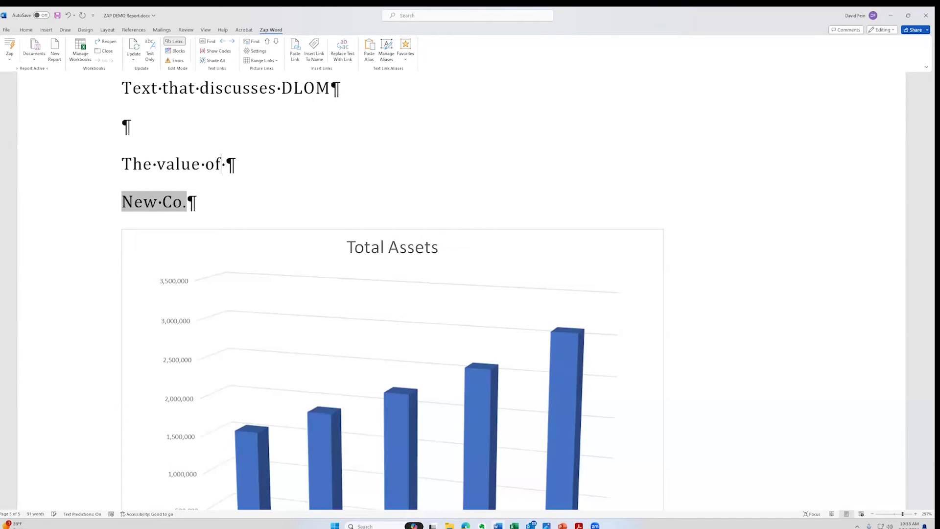
pyautogui.write('the compa')
pyautogui.press('BackSpace')
pyautogui.press('BackSpace')
pyautogui.press('BackSpace')
pyautogui.write('omp')
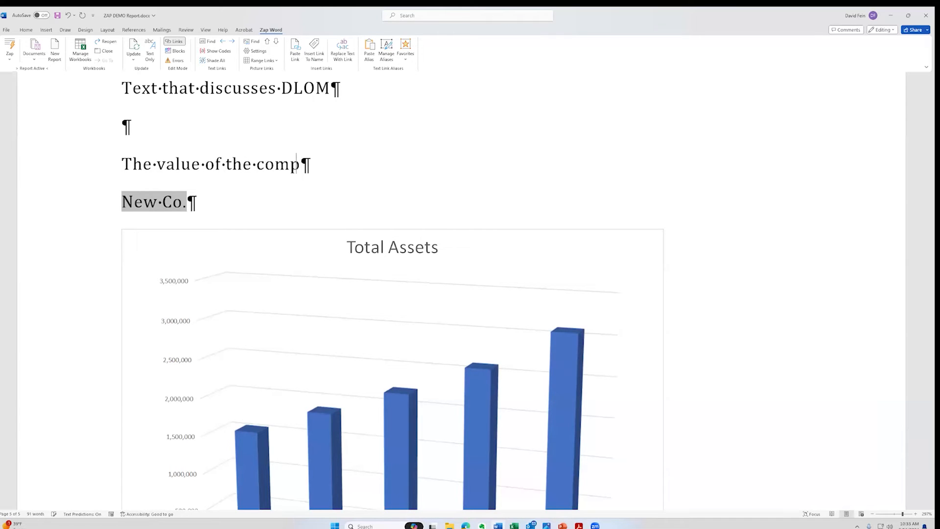
pyautogui.write('any is xxxxx')
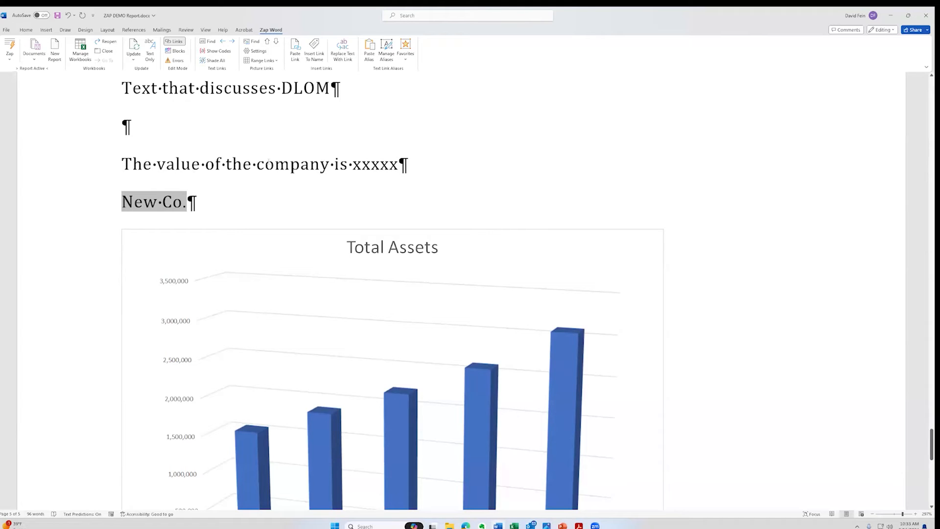
# - Switch to the Excel workbook and create a link to the Conclusion of Value cell on the Cells sheet
pyautogui.doubleClick(369, 167)
pyautogui.click(318, 179)
pyautogui.click(515, 526)
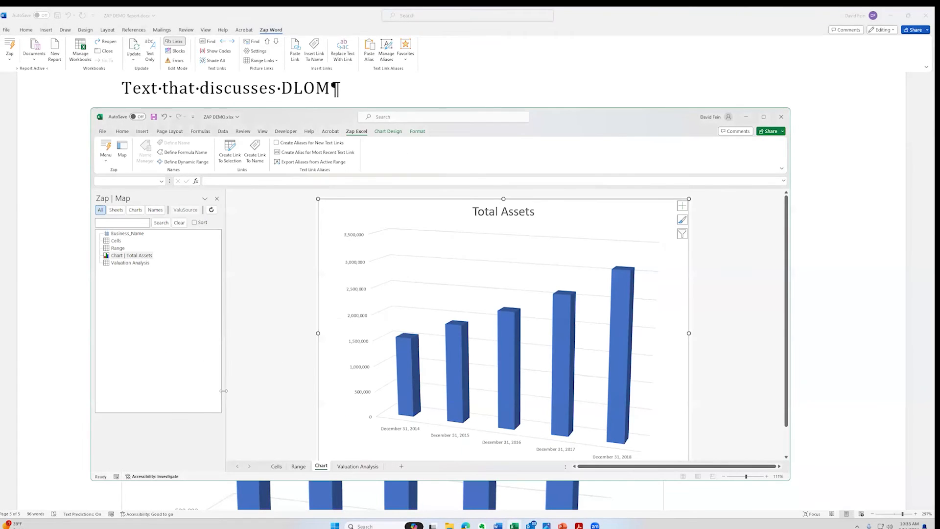
pyautogui.click(276, 466)
pyautogui.scroll(3, 272, 405)
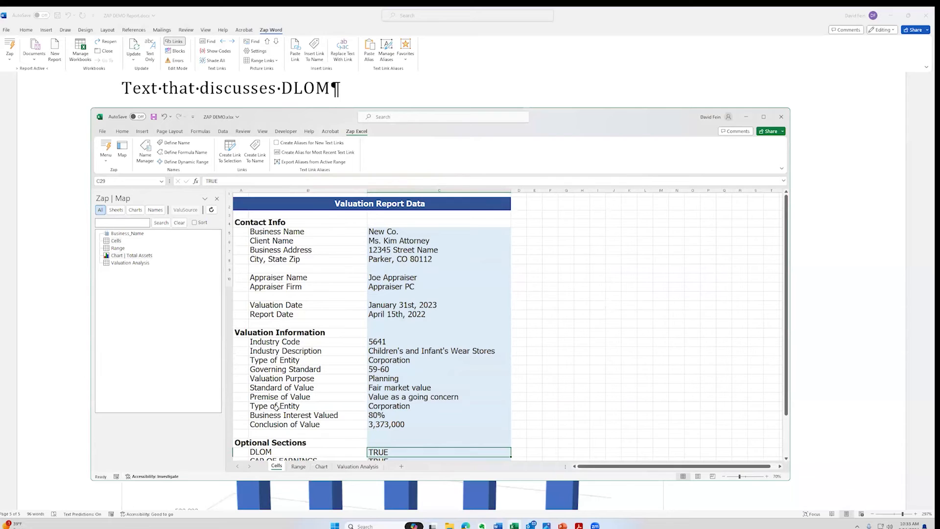
pyautogui.click(390, 425)
pyautogui.click(234, 160)
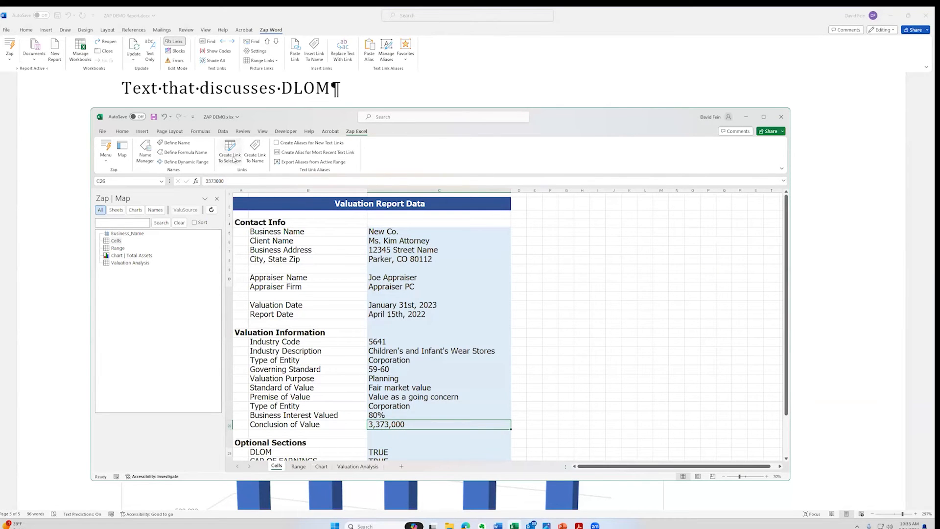
# - Replace the xxxxx placeholder in the Word report's company value sentence with the Conclusion of Value link
pyautogui.click(416, 88)
pyautogui.doubleClick(372, 165)
pyautogui.press('Delete')
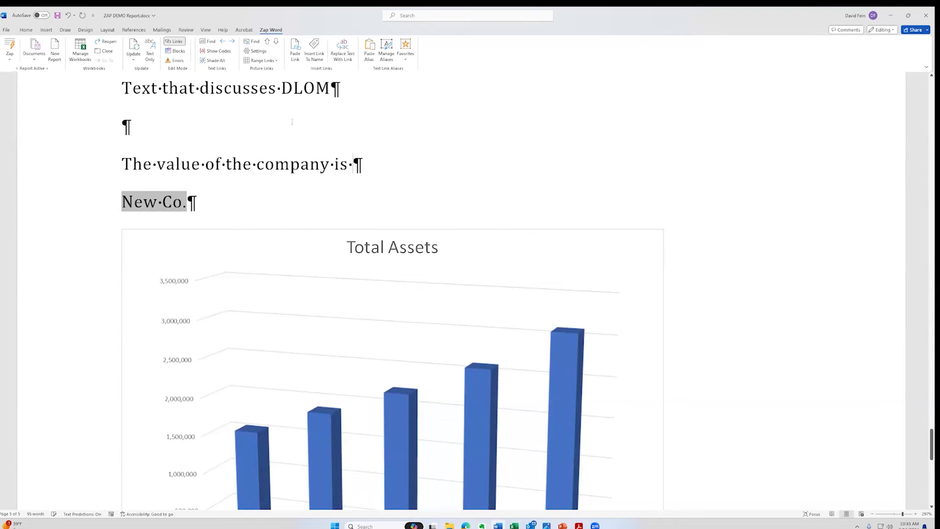
pyautogui.click(295, 54)
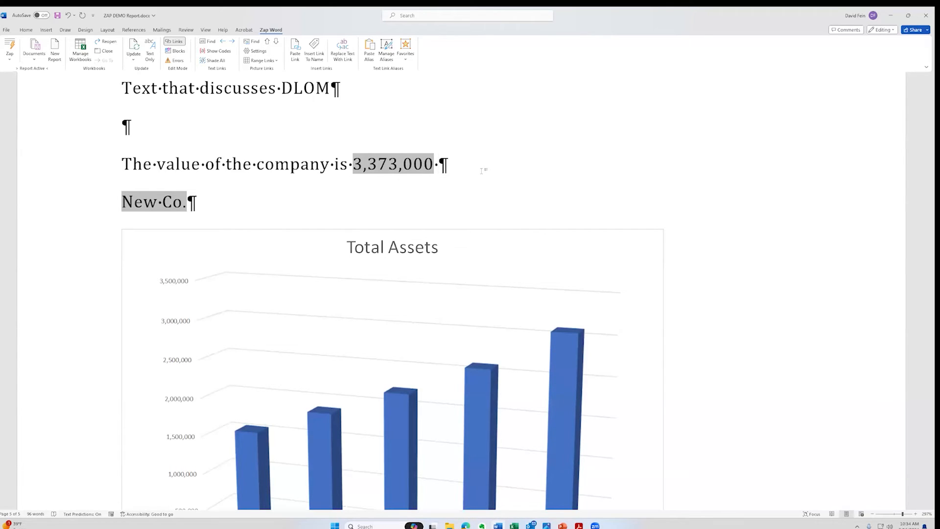
# - Start a new Zap report and choose E:\ZAP Demo as the report templates folder
pyautogui.scroll(4, 384, 185)
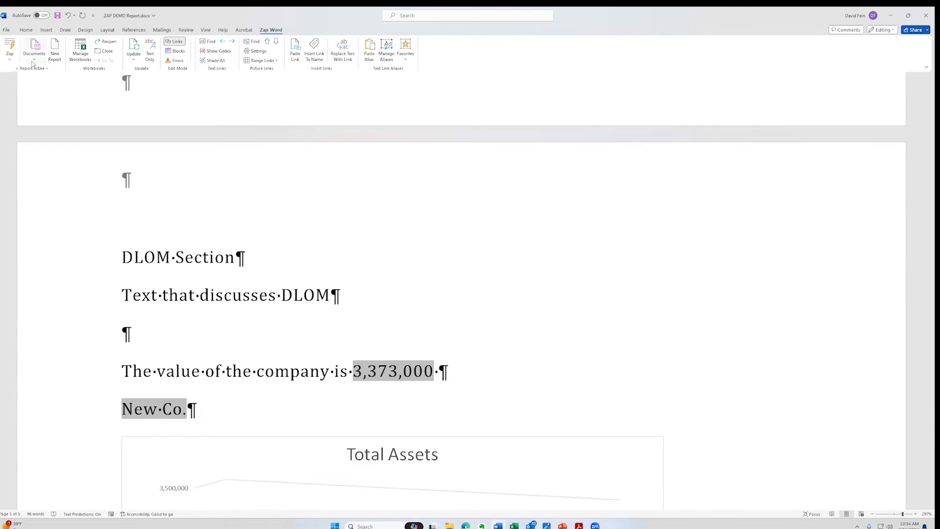
pyautogui.click(55, 52)
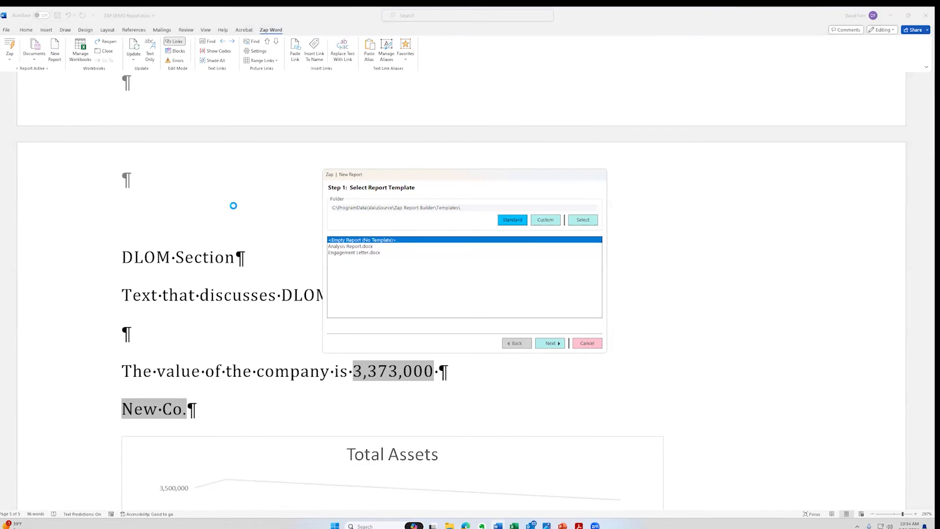
pyautogui.click(584, 220)
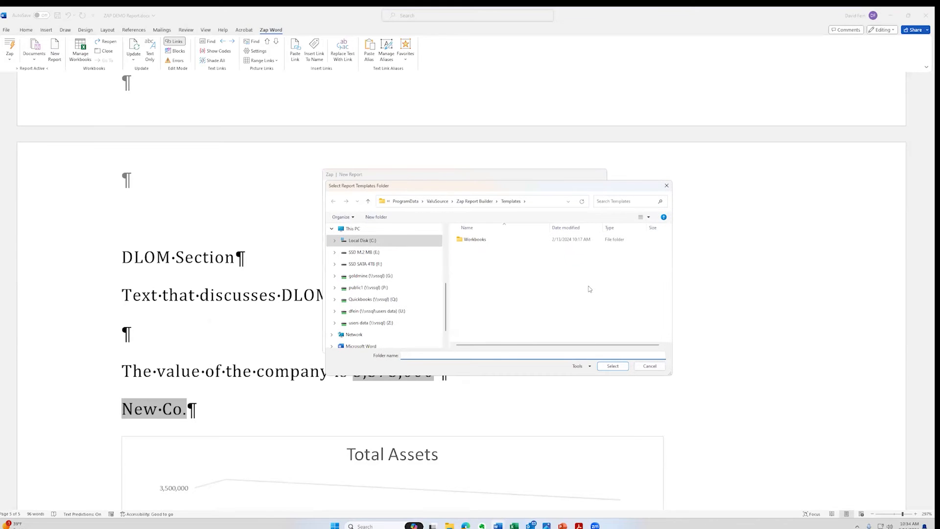
pyautogui.click(364, 252)
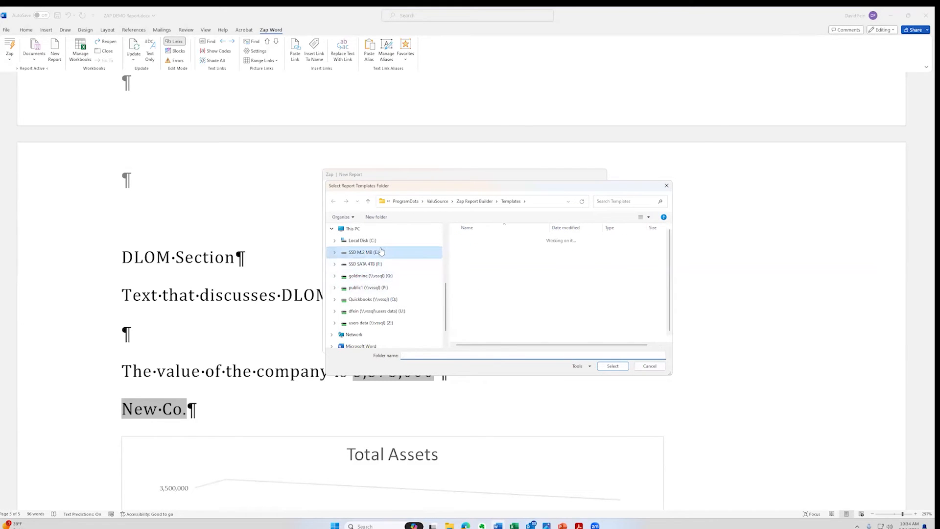
pyautogui.click(475, 336)
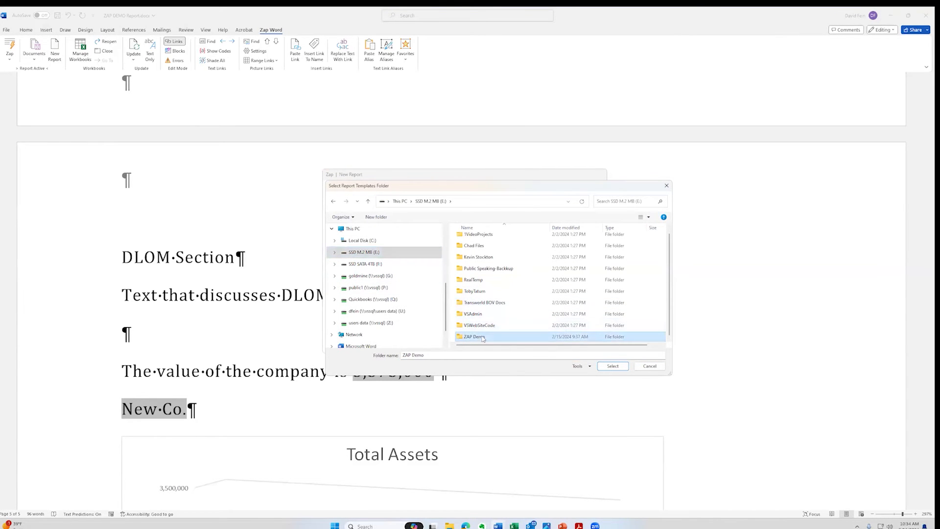
pyautogui.click(613, 366)
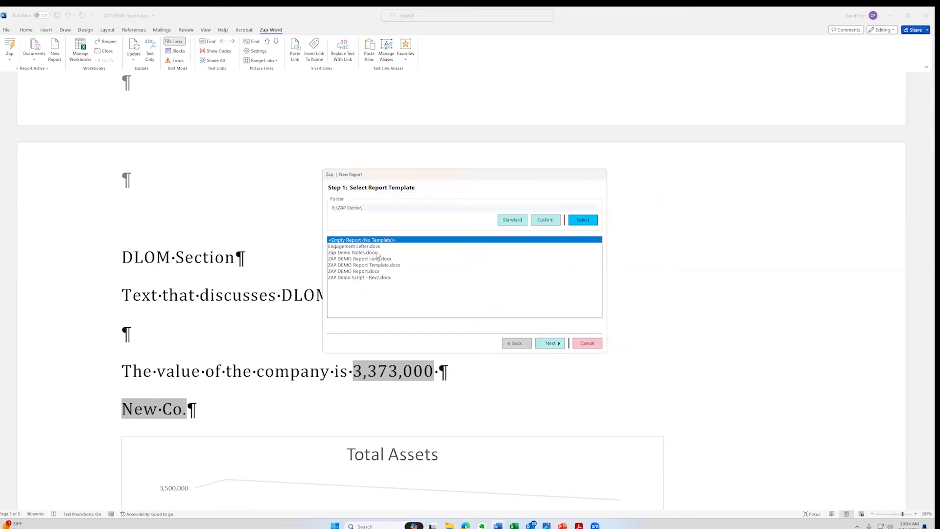
# - Generate the new report from ZAP DEMO Report.docx with ZAP DEMO.xlsx as the linked workbook, and close the processing summary
pyautogui.click(365, 271)
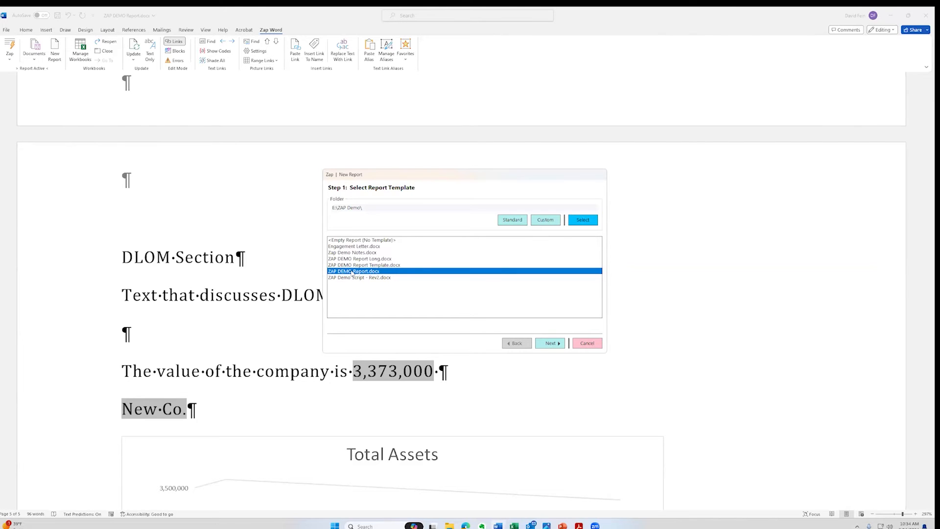
pyautogui.click(550, 343)
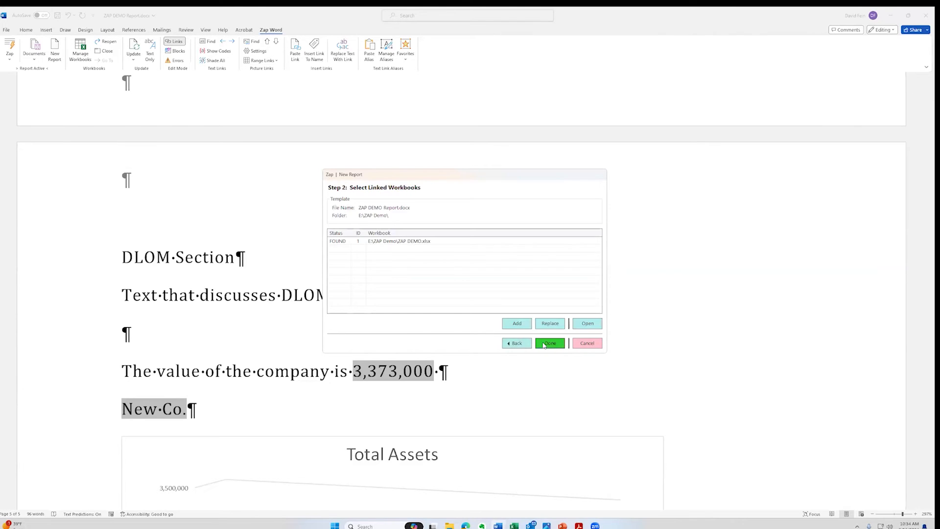
pyautogui.click(396, 242)
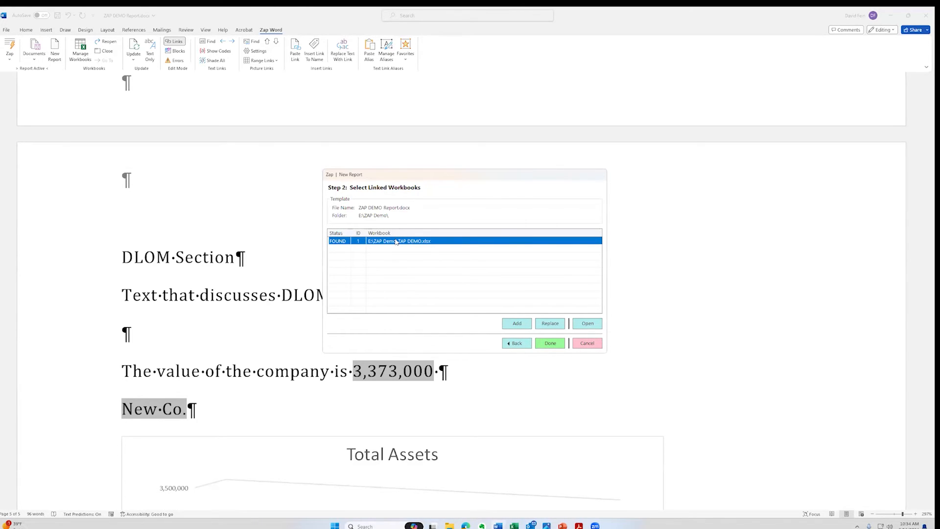
pyautogui.doubleClick(396, 240)
pyautogui.click(546, 344)
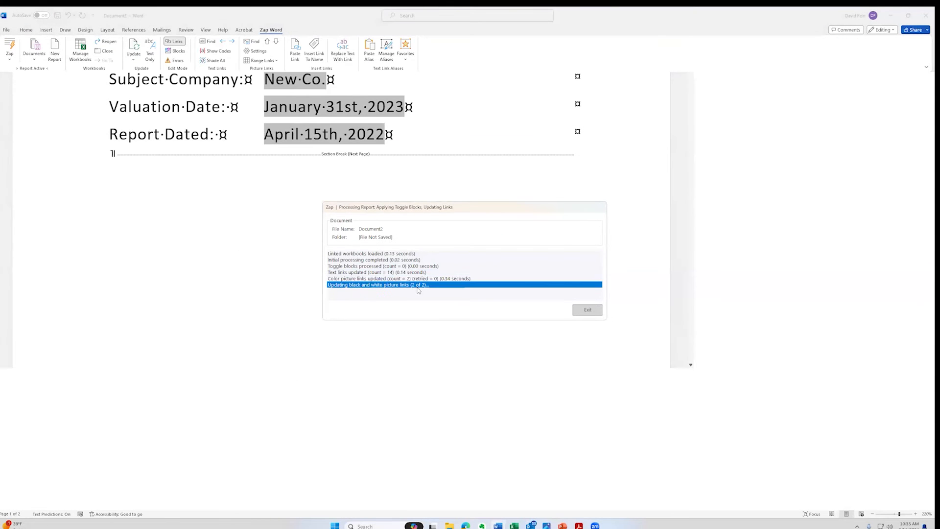
pyautogui.click(589, 309)
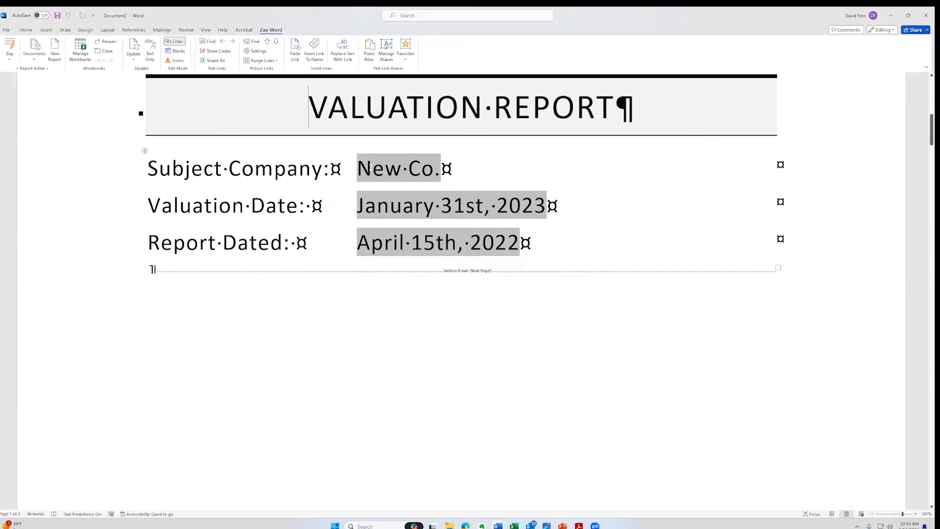
# - Review the new report's cover, executive summary, balance sheets, DLOM section, value sentence and Total Assets chart, and return to the cover
pyautogui.scroll(-1, 404, 200)
pyautogui.scroll(-15, 405, 199)
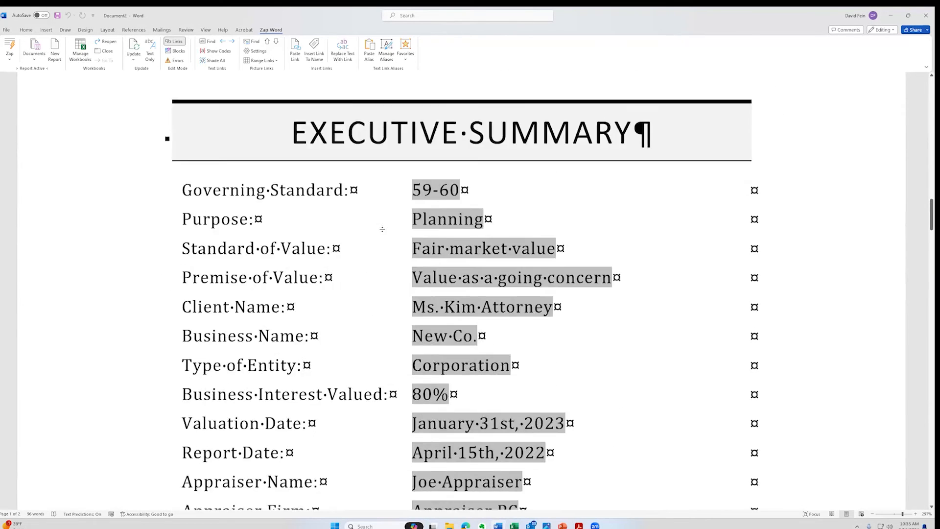
pyautogui.scroll(-15, 381, 230)
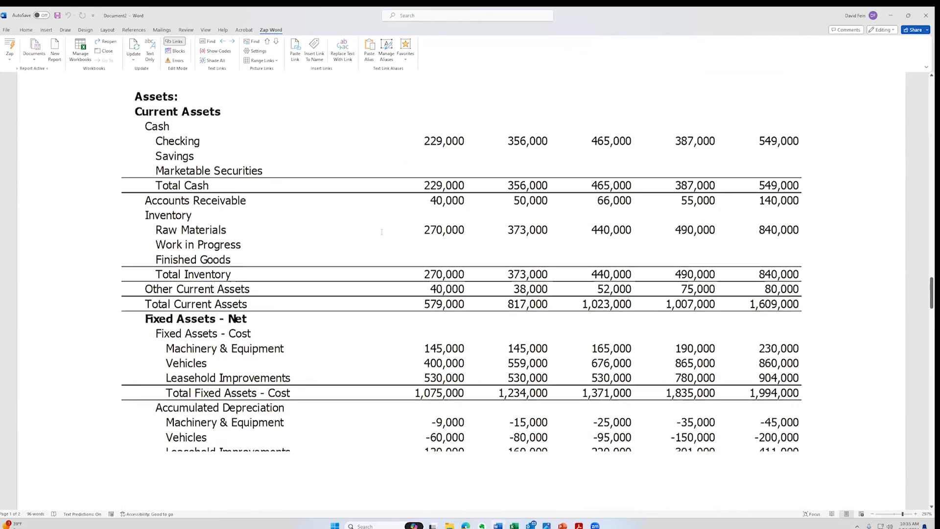
pyautogui.scroll(-15, 381, 236)
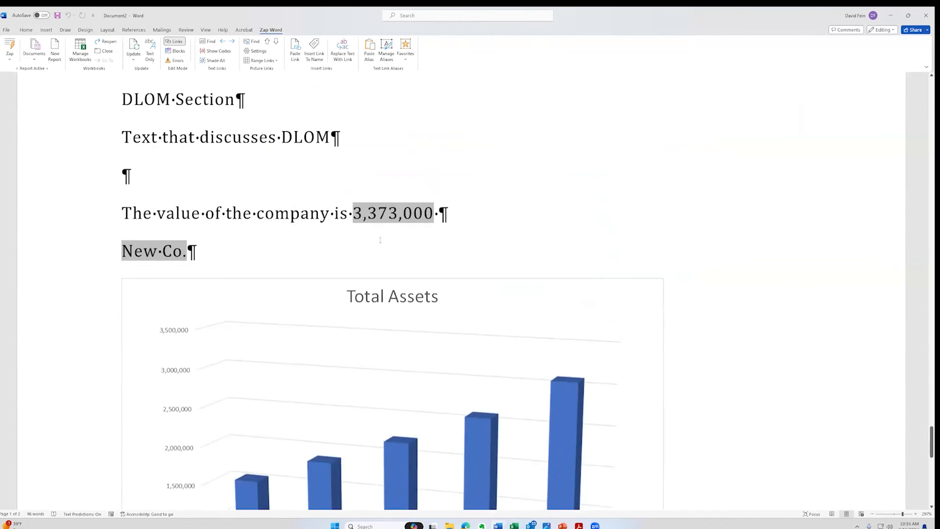
pyautogui.scroll(-12, 307, 230)
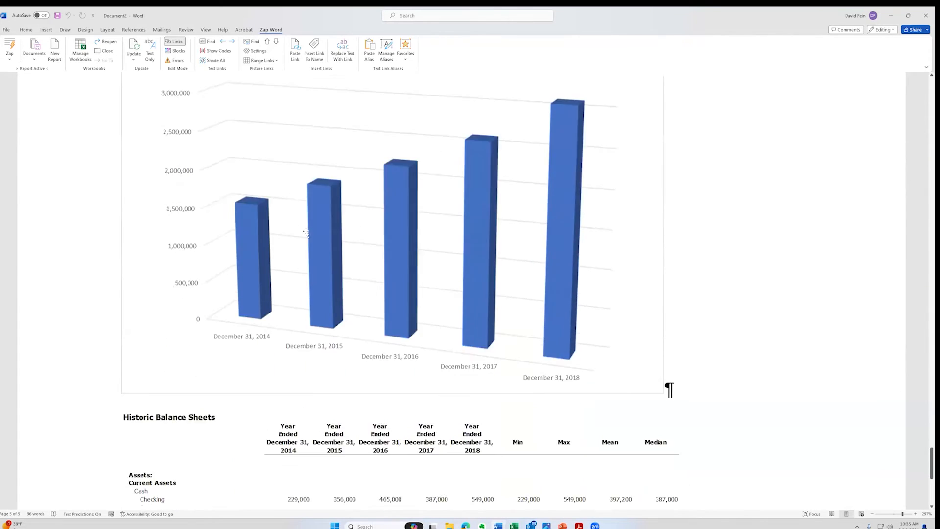
pyautogui.scroll(10, 301, 241)
pyautogui.scroll(6, 301, 241)
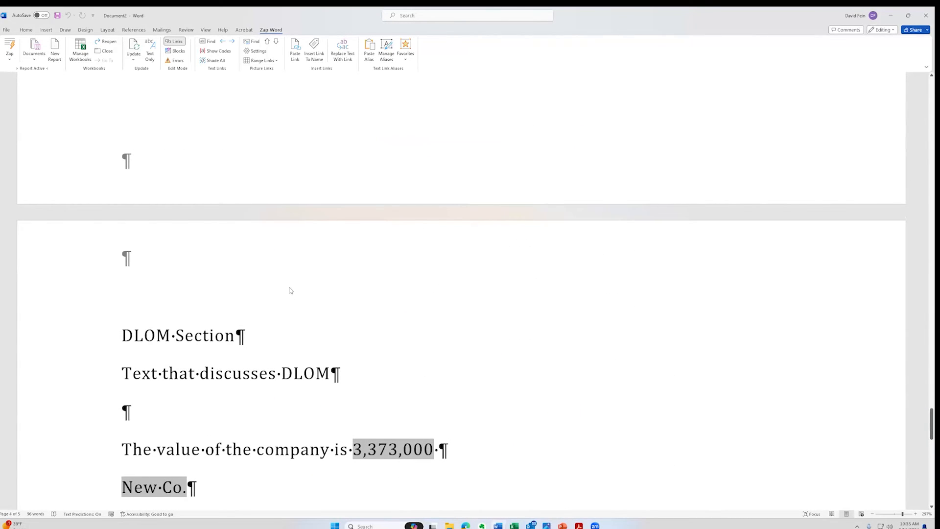
pyautogui.scroll(8, 292, 287)
pyautogui.scroll(20, 291, 287)
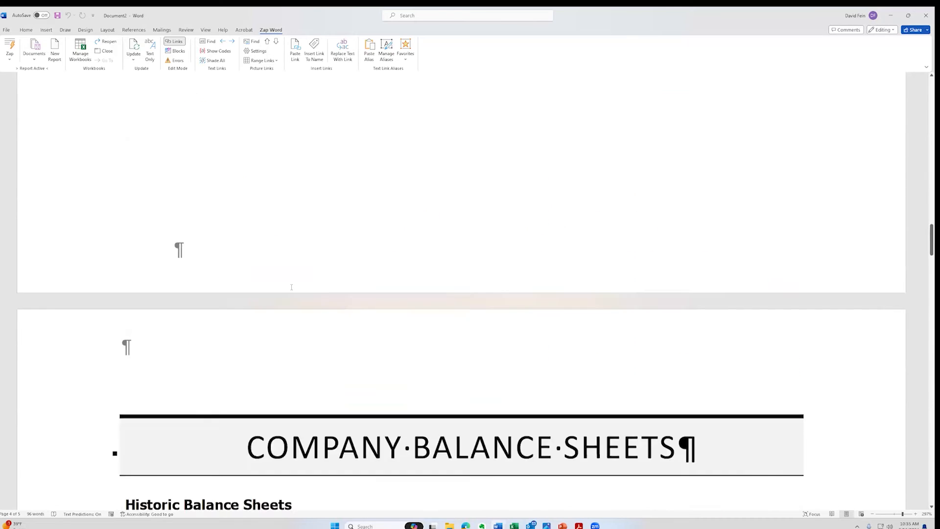
pyautogui.scroll(10, 292, 287)
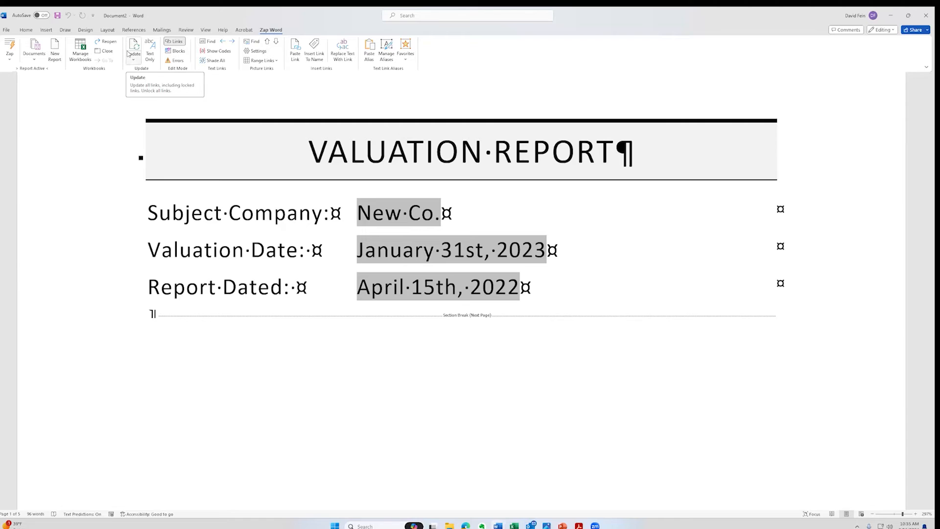
# - Open the document ZAP DEMO Report Template.docx
pyautogui.click(36, 61)
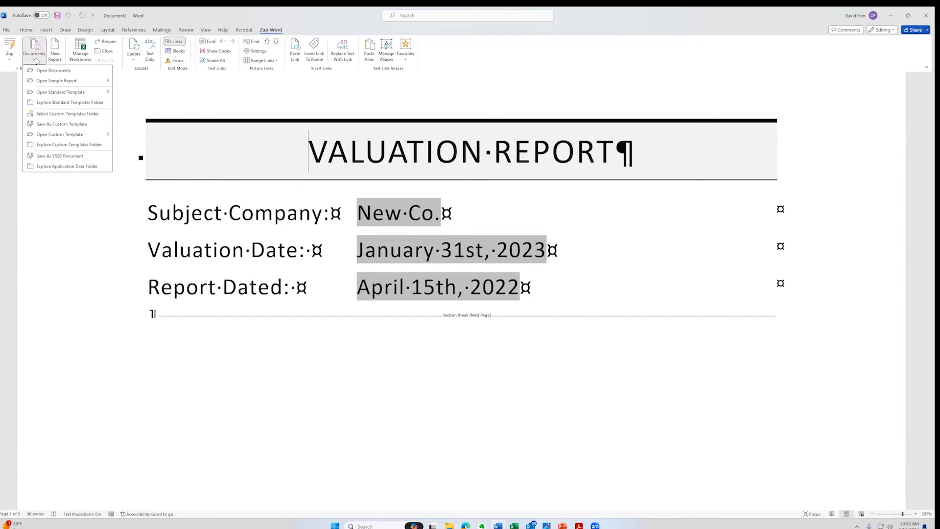
pyautogui.click(74, 71)
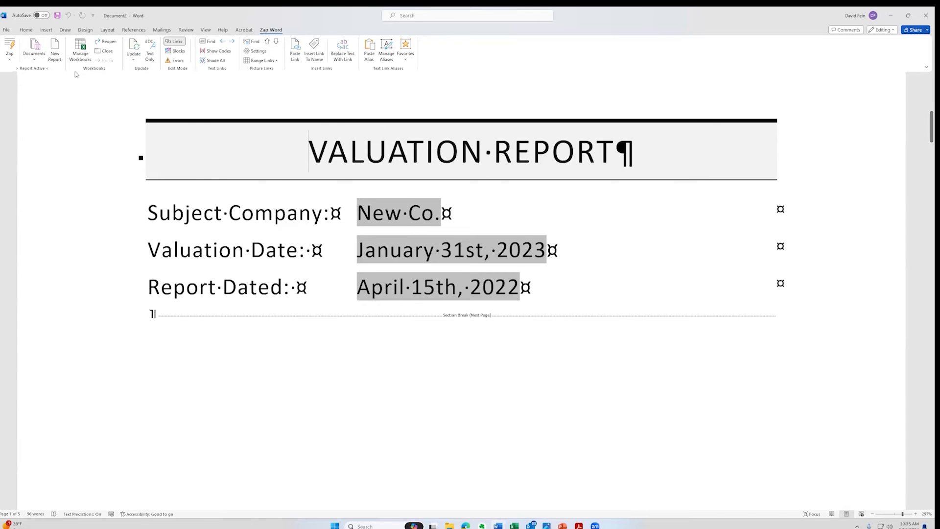
pyautogui.click(157, 111)
pyautogui.click(285, 192)
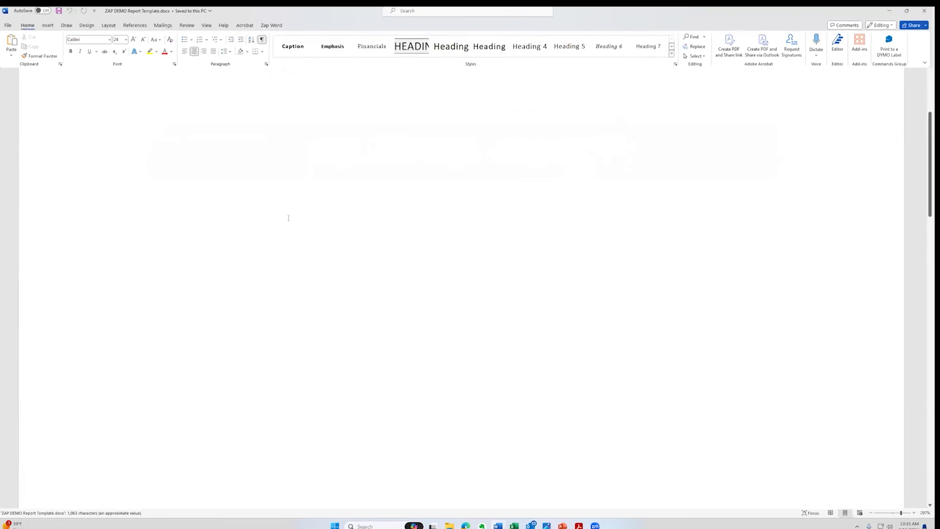
# - Look through the report template down to the DLOM toggle block and place the cursor in the last empty paragraph below it
pyautogui.scroll(-10, 313, 215)
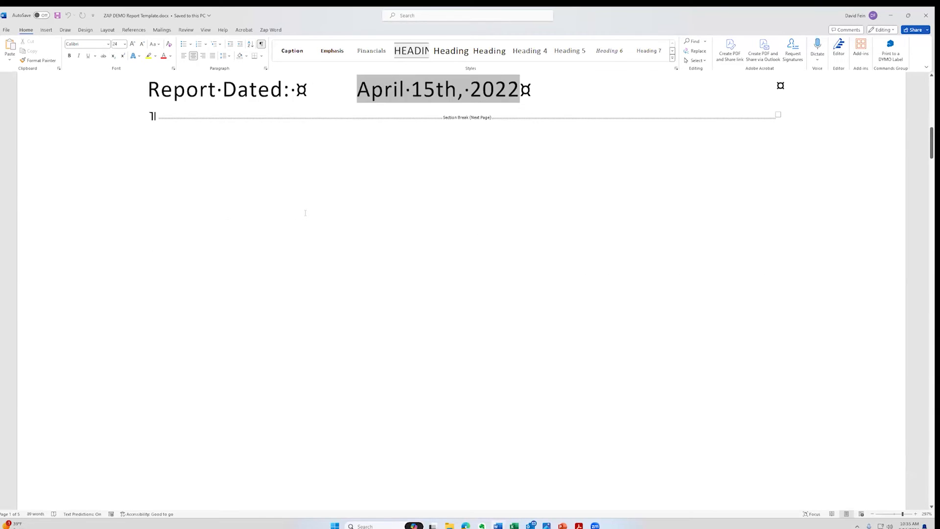
pyautogui.scroll(-15, 310, 220)
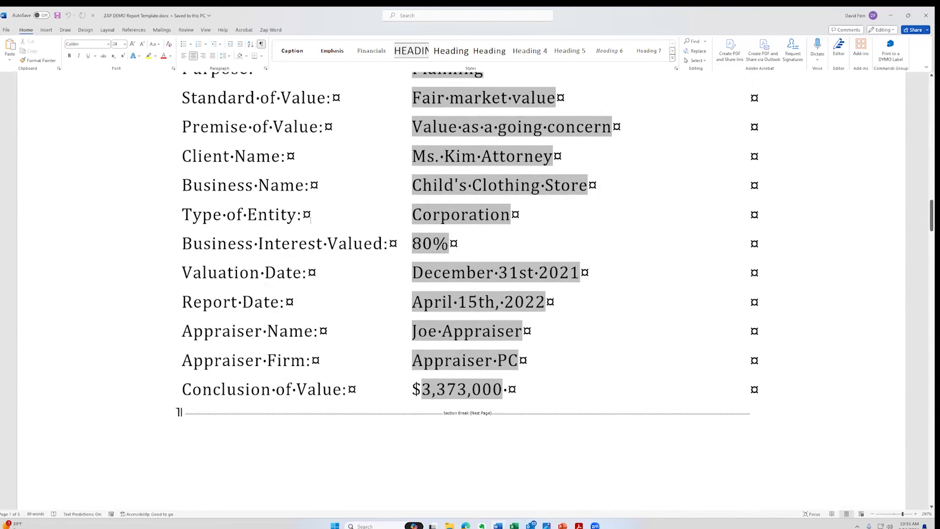
pyautogui.scroll(-20, 313, 223)
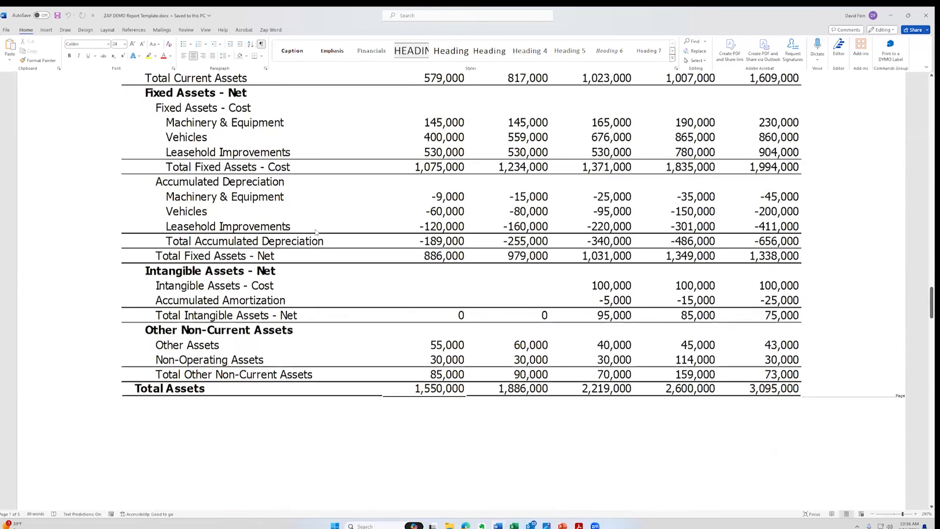
pyautogui.scroll(-10, 315, 229)
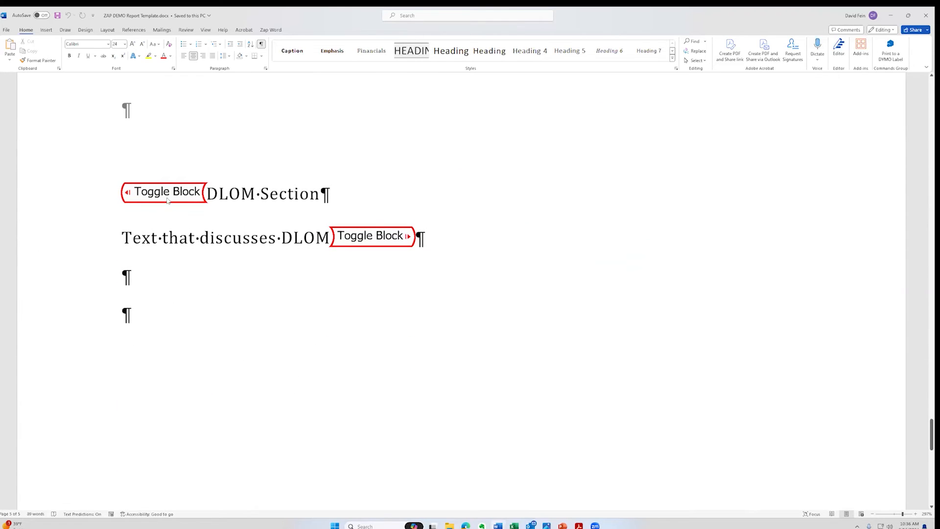
pyautogui.click(139, 314)
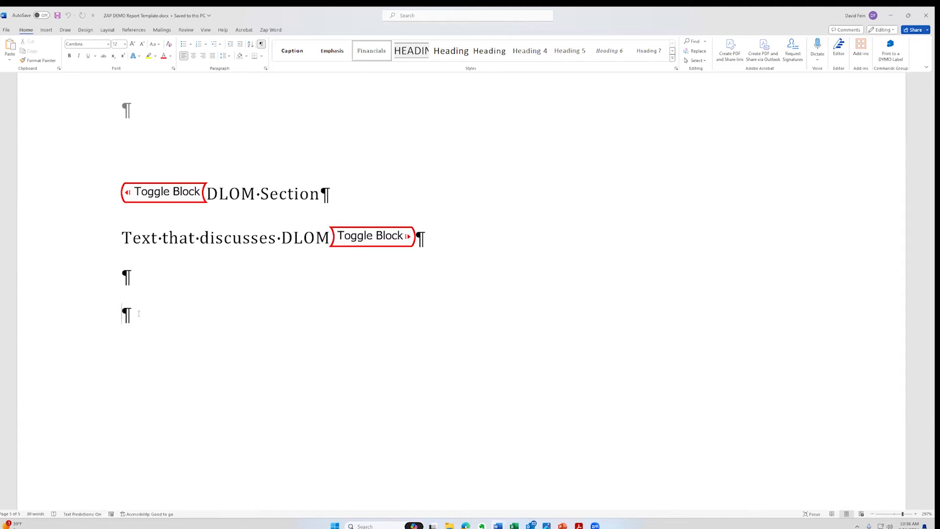
# - Add the line "This is a new piece of optional content" below the DLOM toggle block, correcting the typing errors and the extra space
pyautogui.write('This  is')
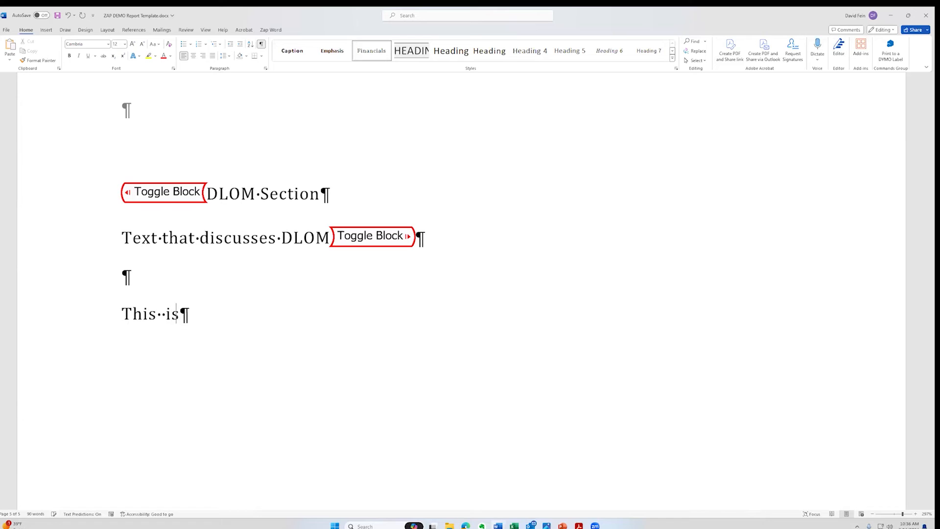
pyautogui.write(' a new piecie')
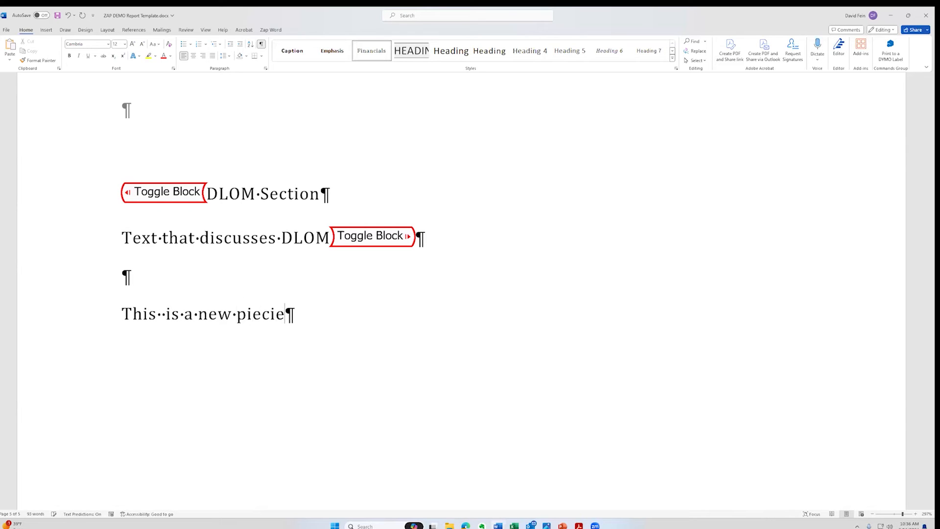
pyautogui.press('BackSpace')
pyautogui.press('BackSpace')
pyautogui.press('BackSpace')
pyautogui.write('e of optional content')
pyautogui.press('Return')
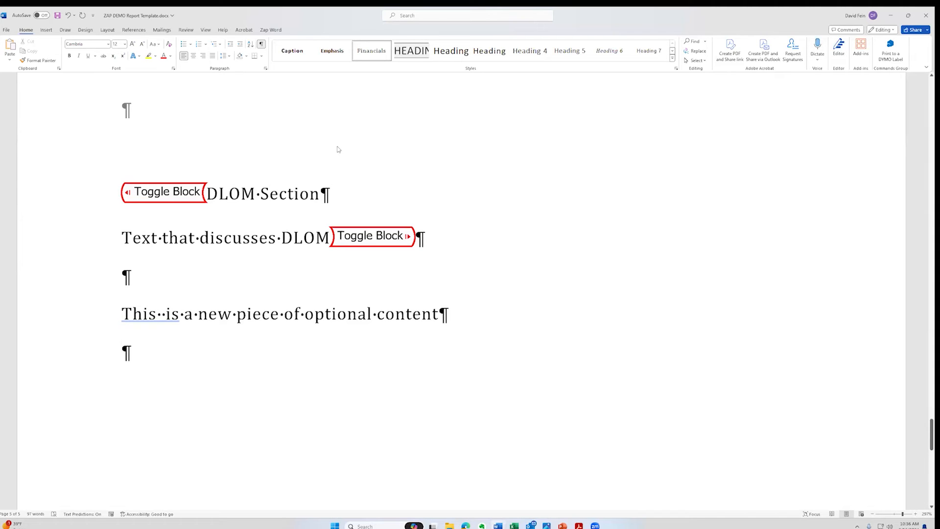
pyautogui.click(161, 313)
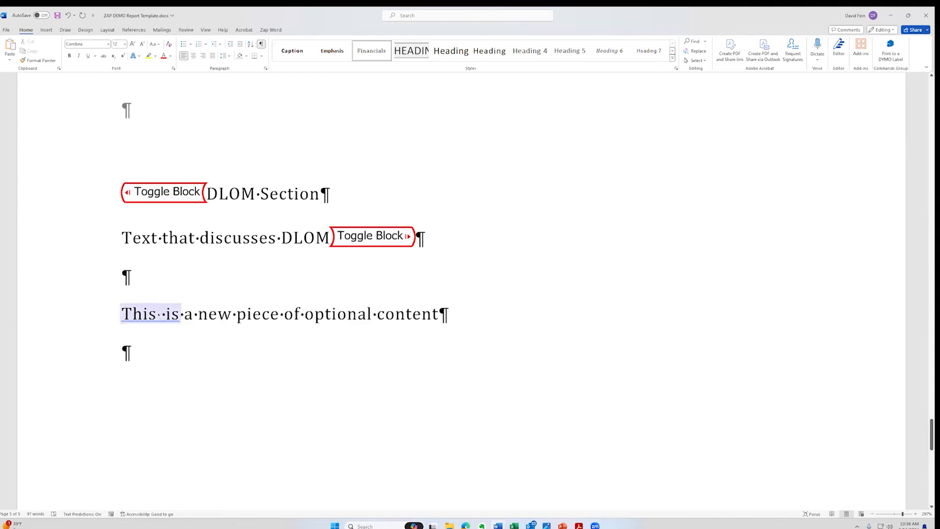
pyautogui.press('BackSpace')
pyautogui.press('Home')
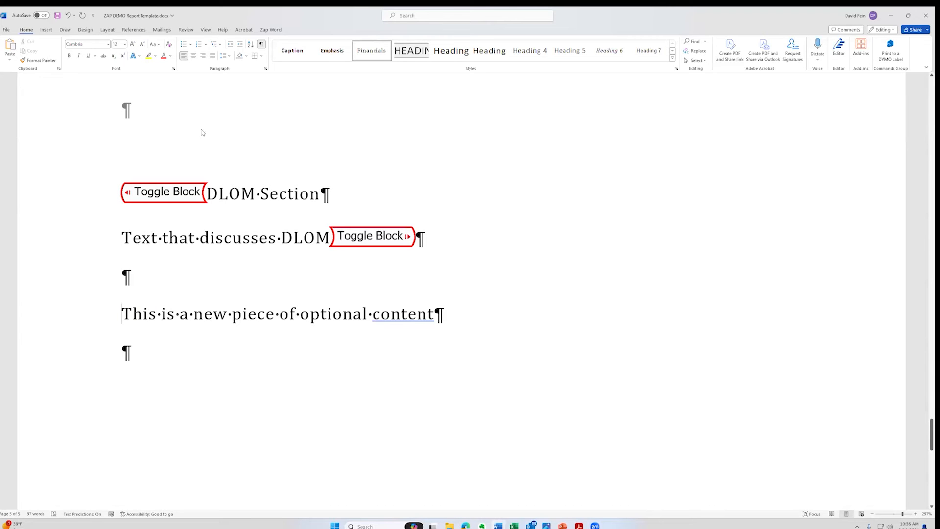
# - Switch to ZAP DEMO.xlsx in Excel and go to the DLOM value under Optional Sections on the Cells sheet
pyautogui.click(514, 526)
pyautogui.scroll(-3, 346, 401)
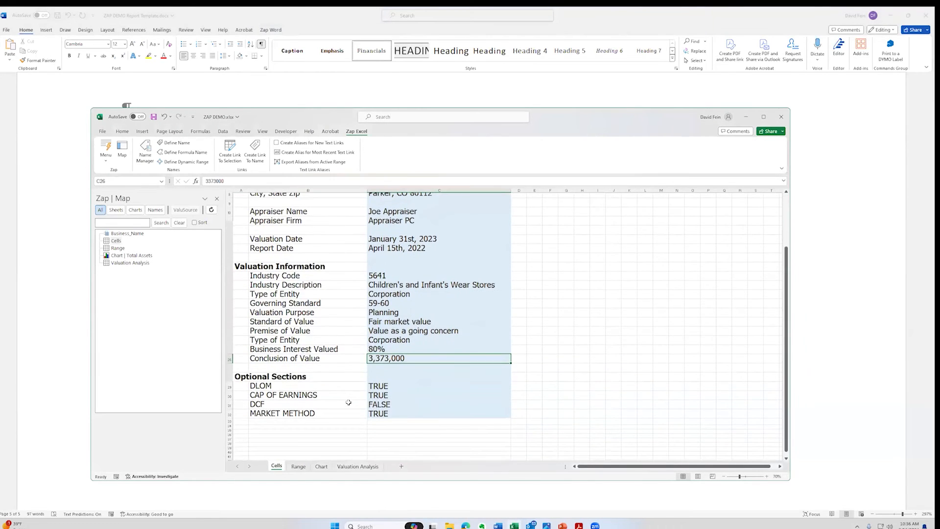
pyautogui.click(520, 388)
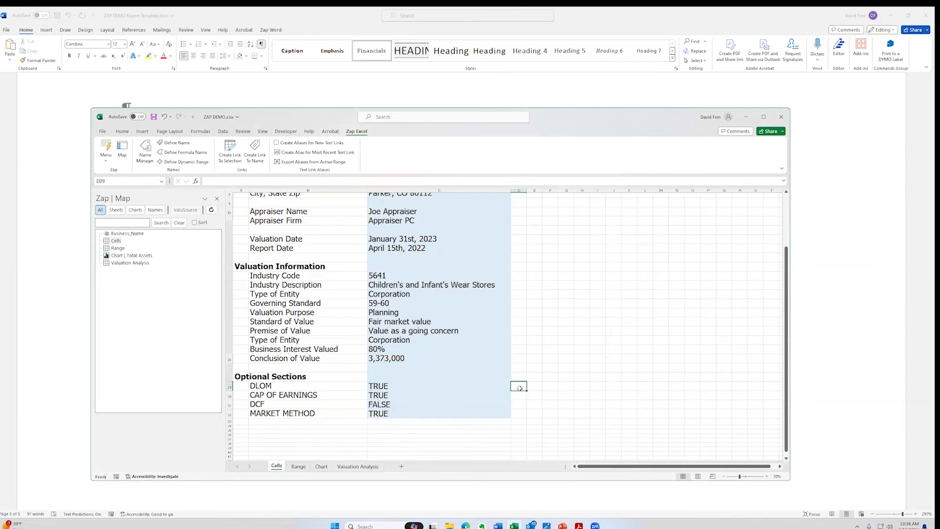
pyautogui.press('Down')
pyautogui.click(519, 385)
pyautogui.click(505, 387)
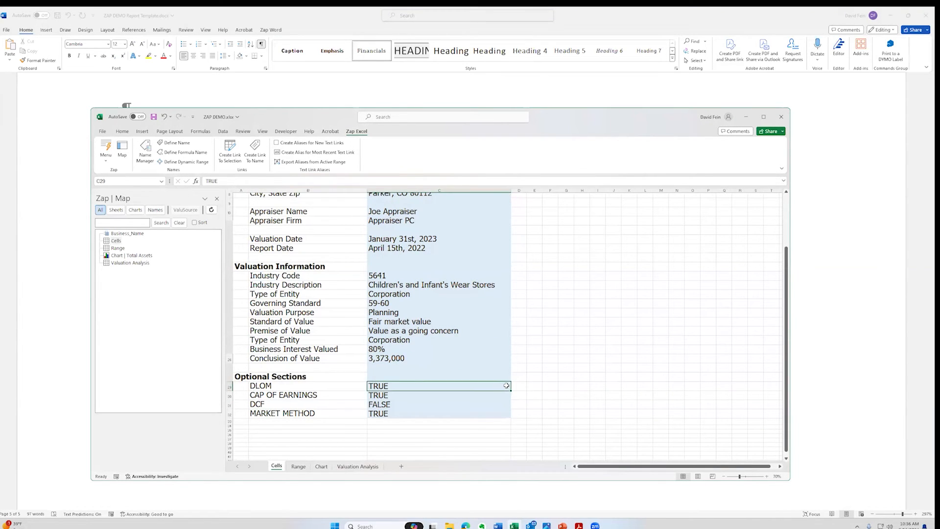
# - Enter 1 in the empty cell to the right of the DLOM value in the Optional Sections list
pyautogui.click(520, 385)
pyautogui.click(304, 386)
pyautogui.hotkey('ctrl', 'c')
pyautogui.press('Right')
pyautogui.press('Right')
pyautogui.hotkey('shift', 'Down')
pyautogui.hotkey('shift', 'Down')
pyautogui.hotkey('alt', 'e')
pyautogui.press('s')
pyautogui.press('t')
pyautogui.press('Return')
pyautogui.press('Escape')
pyautogui.press('Down')
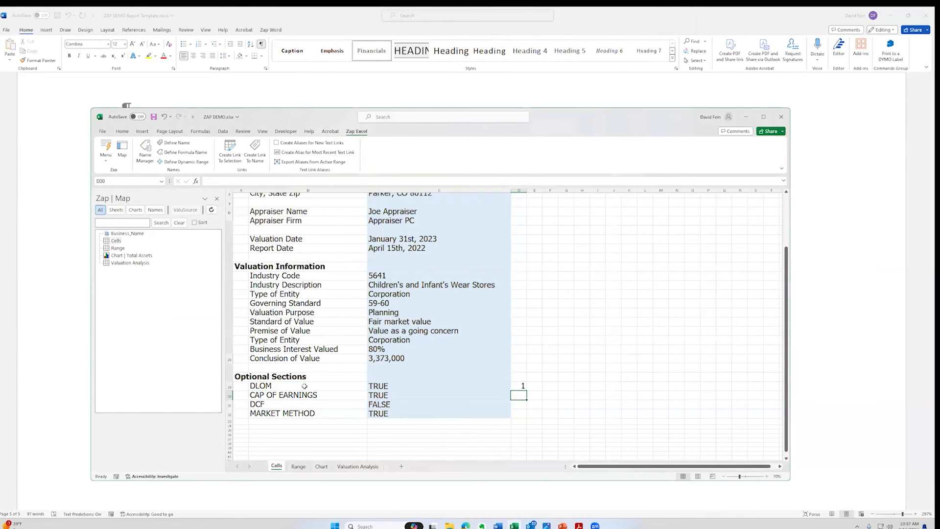
# - Enter 0 beside CAP OF EARNINGS and 1 beside DCF, and select the DLOM value cell
pyautogui.write('0')
pyautogui.press('Return')
pyautogui.write('1')
pyautogui.press('Return')
pyautogui.press('Left')
pyautogui.press('Up')
pyautogui.press('Up')
pyautogui.press('Up')
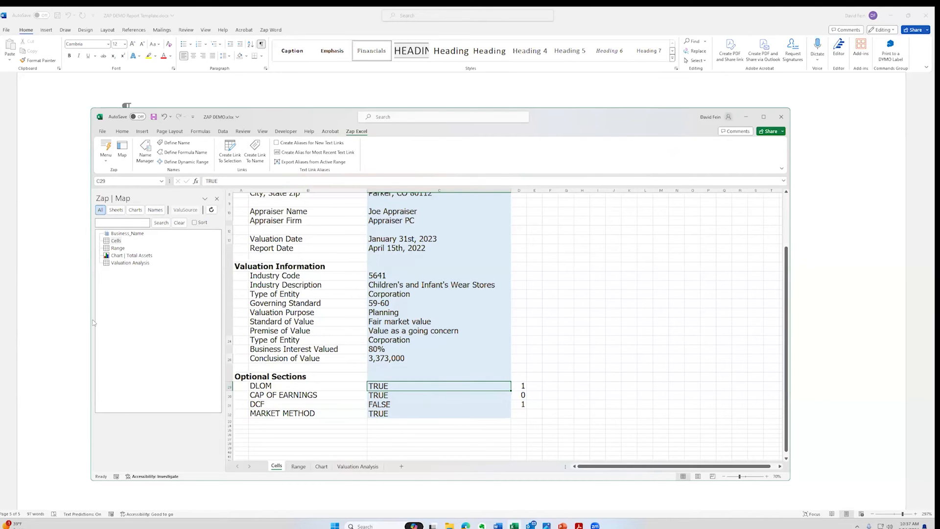
# - Return to the Word template, switch Zap to Blocks edit mode, and select the whole optional content line
pyautogui.click(53, 309)
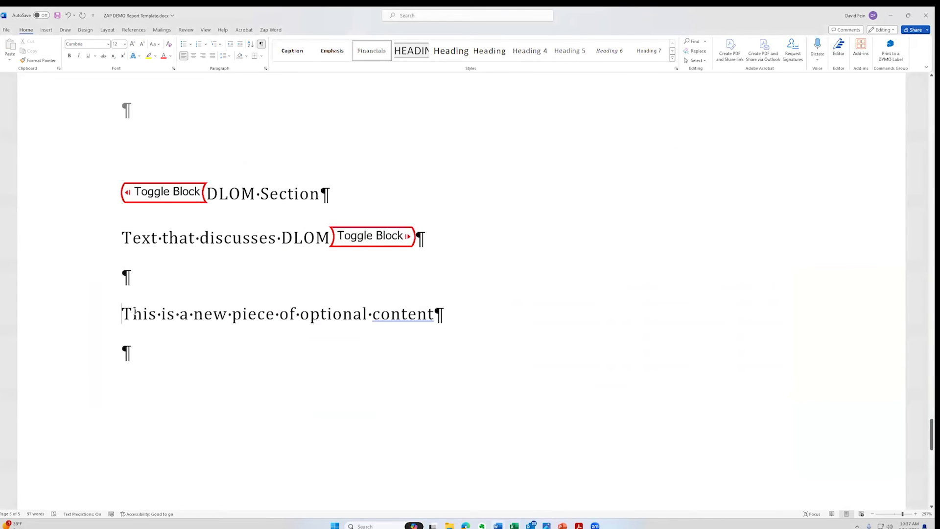
pyautogui.tripleClick(134, 314)
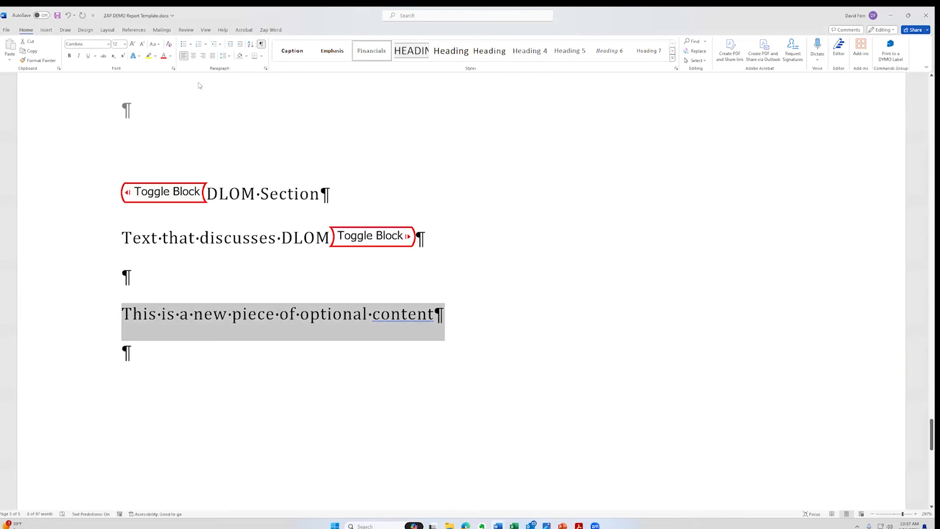
pyautogui.click(272, 30)
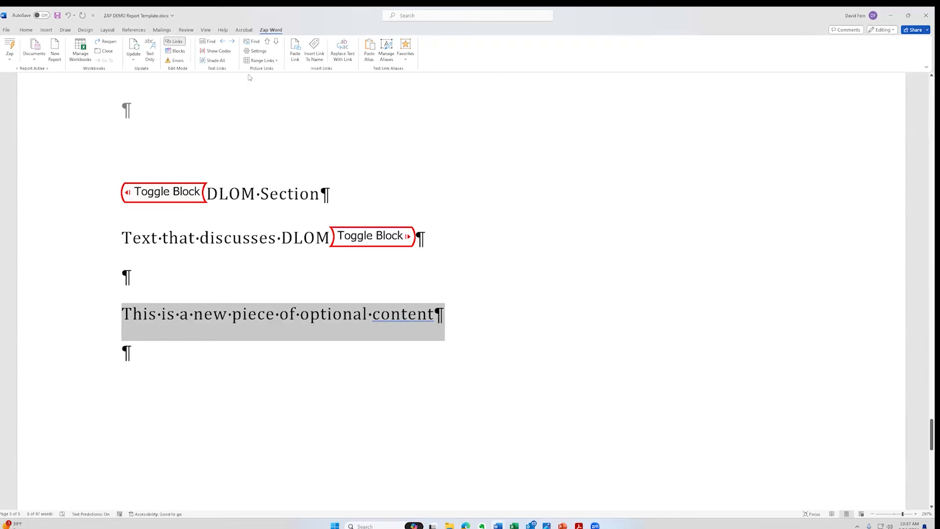
pyautogui.click(179, 52)
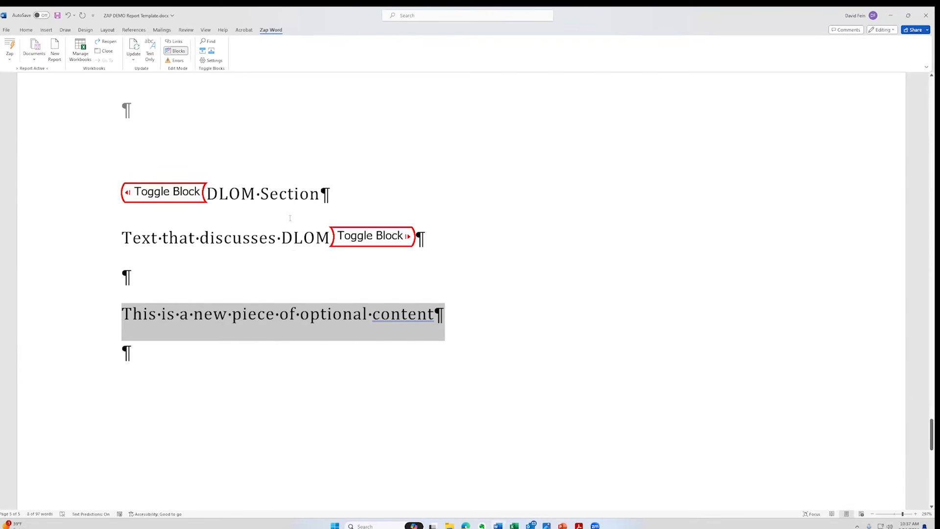
pyautogui.click(249, 309)
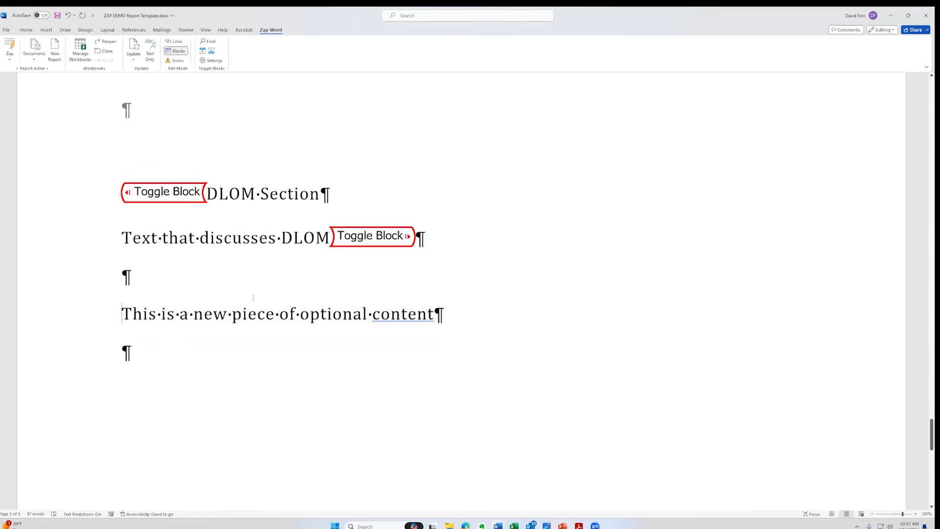
pyautogui.tripleClick(253, 298)
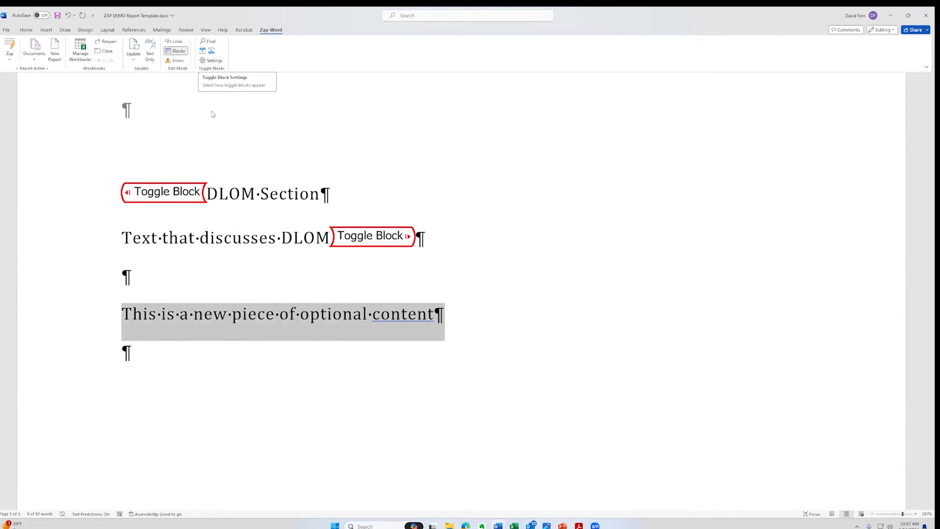
pyautogui.click(230, 146)
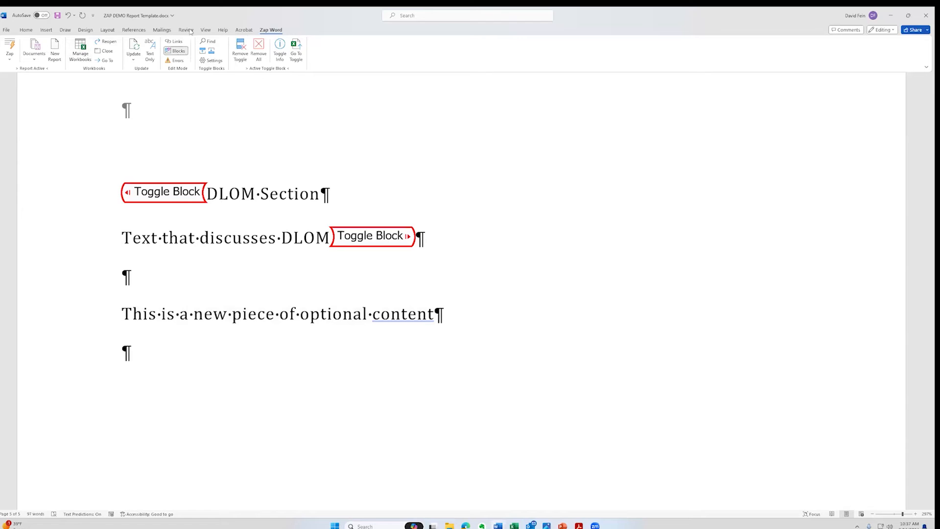
pyautogui.click(243, 31)
pyautogui.click(271, 31)
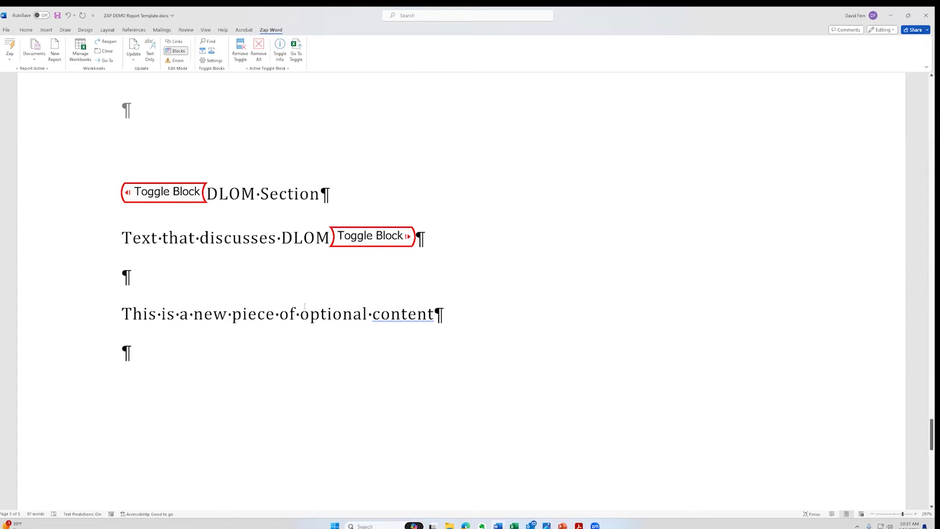
pyautogui.moveTo(122, 314); pyautogui.dragTo(308, 315)
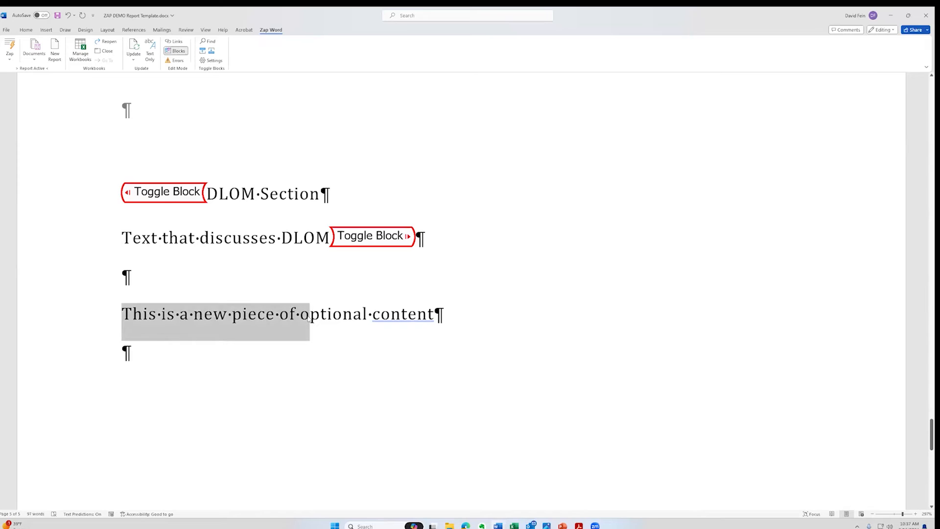
pyautogui.write('7')
pyautogui.hotkey('ctrl', 'z')
pyautogui.hotkey('ctrl', 'y')
pyautogui.hotkey('ctrl', 'z')
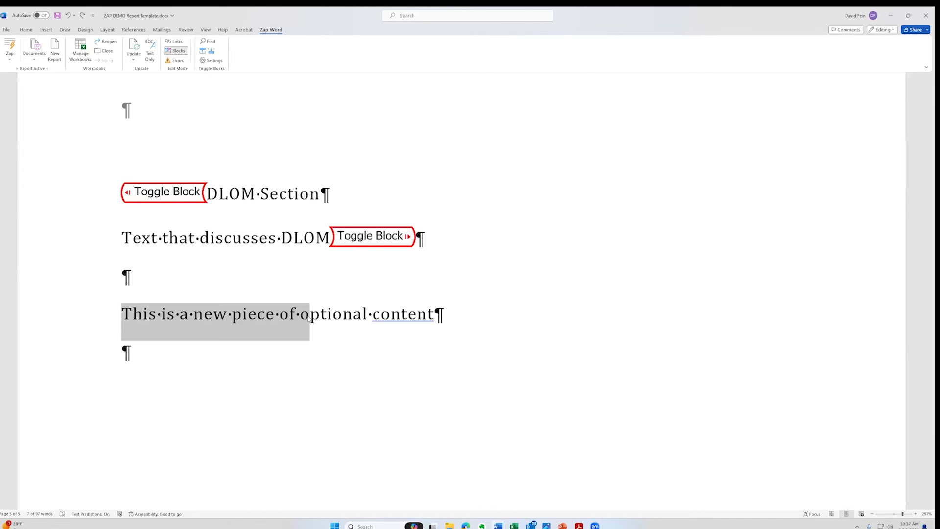
pyautogui.press('Down')
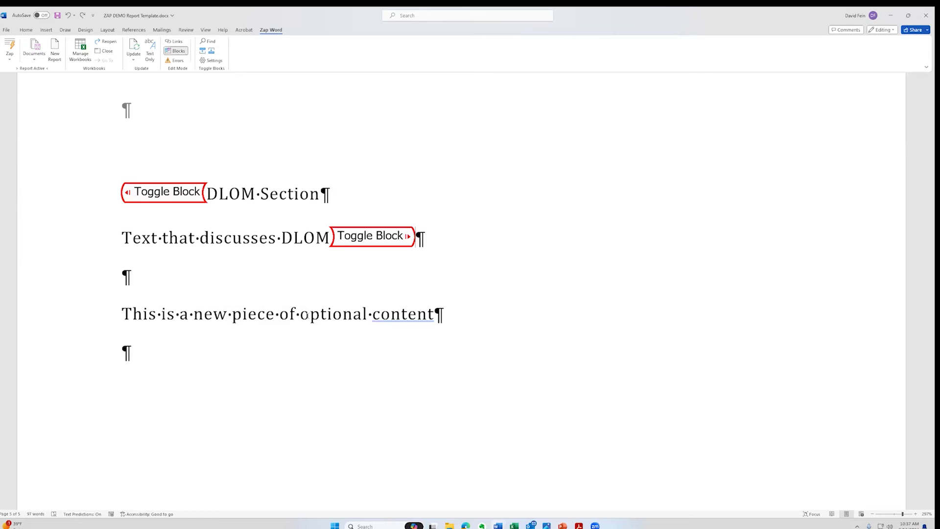
# - Try reselecting the optional content line and switching Zap's edit mode to Links and back to Blocks
pyautogui.click(113, 315)
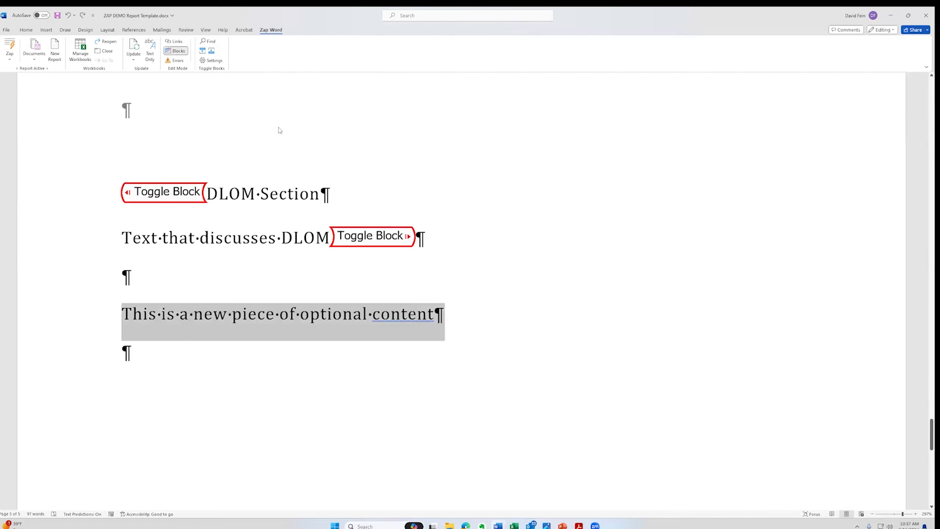
pyautogui.click(245, 315)
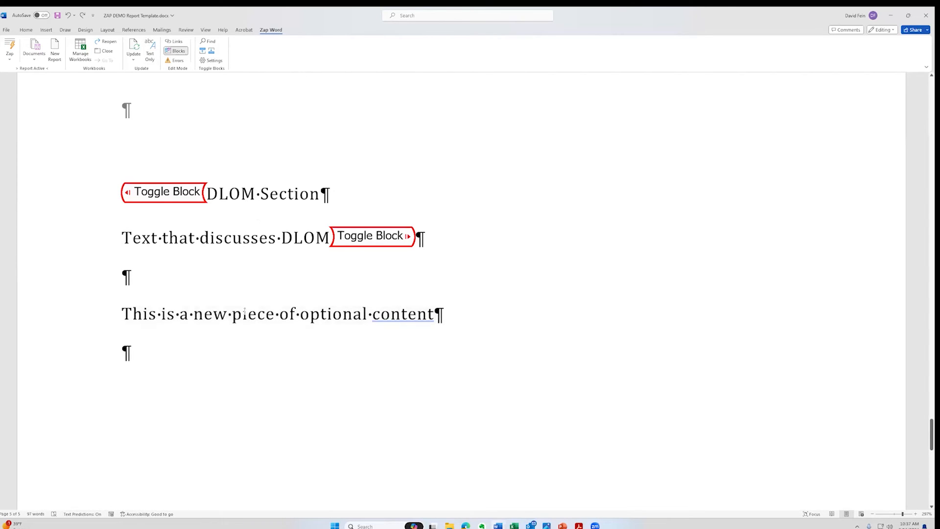
pyautogui.click(112, 318)
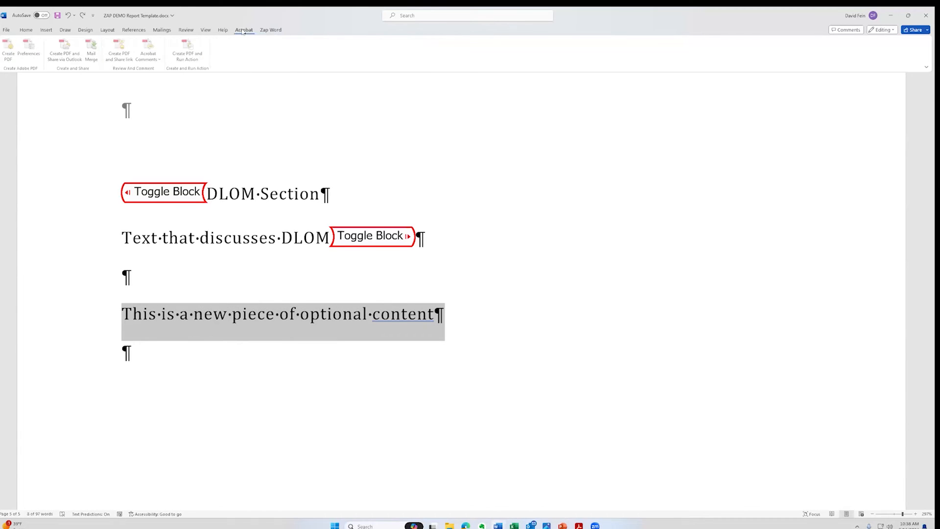
pyautogui.click(172, 317)
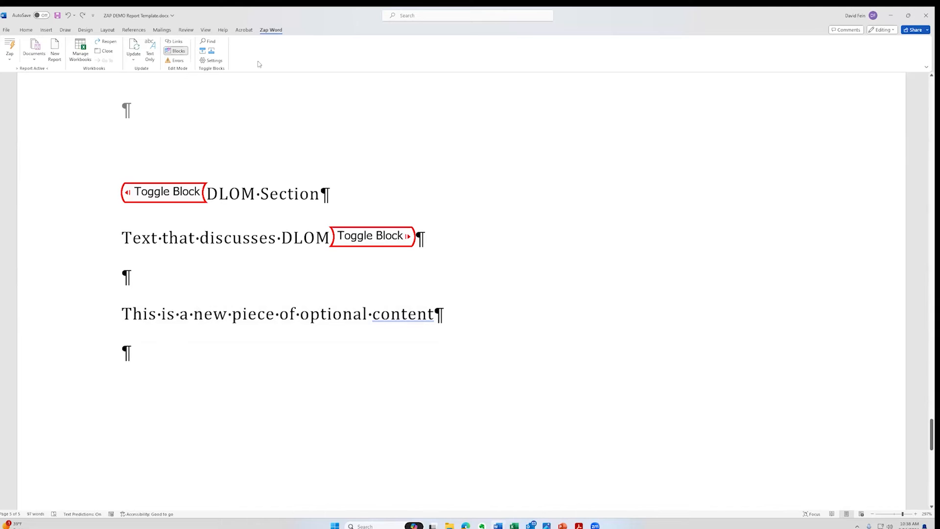
pyautogui.click(179, 52)
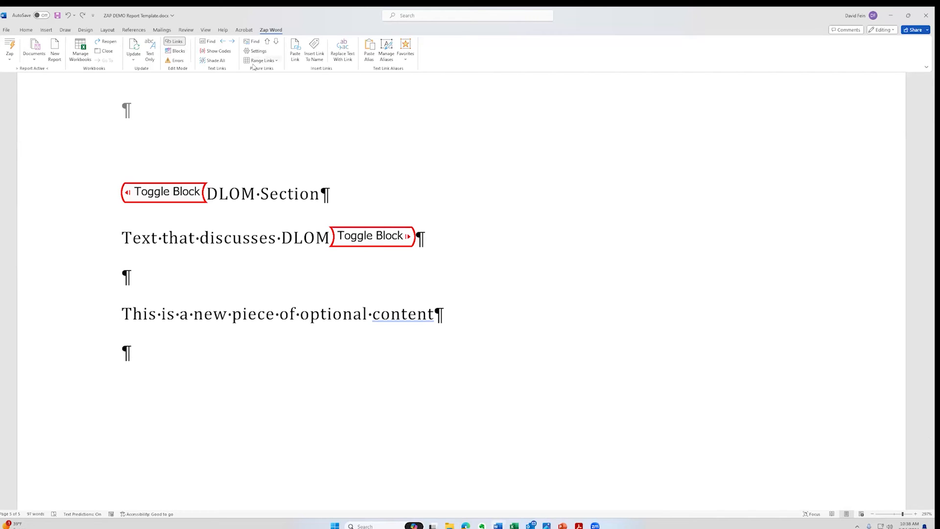
pyautogui.click(179, 51)
pyautogui.click(252, 30)
pyautogui.click(270, 31)
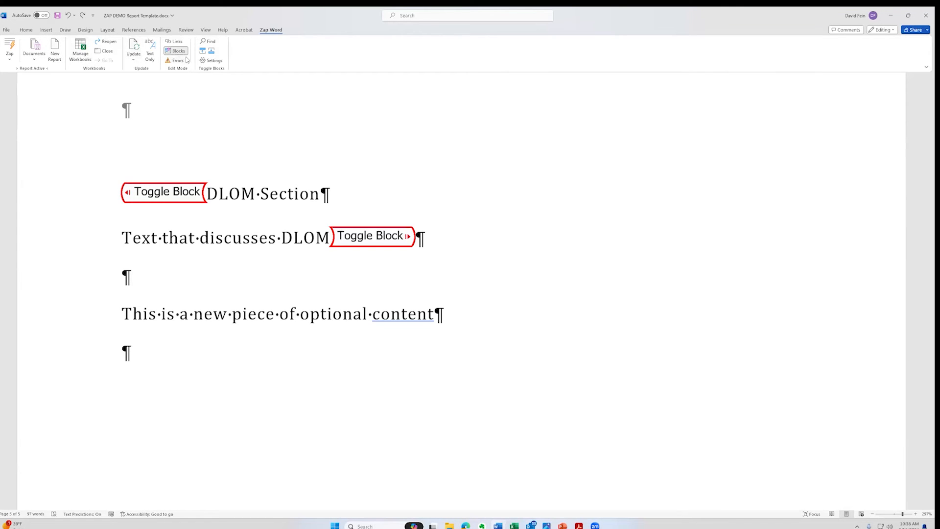
# - Set Zap's custom templates folder to a folder on the SSD M.2 MB (E:) drive
pyautogui.click(33, 61)
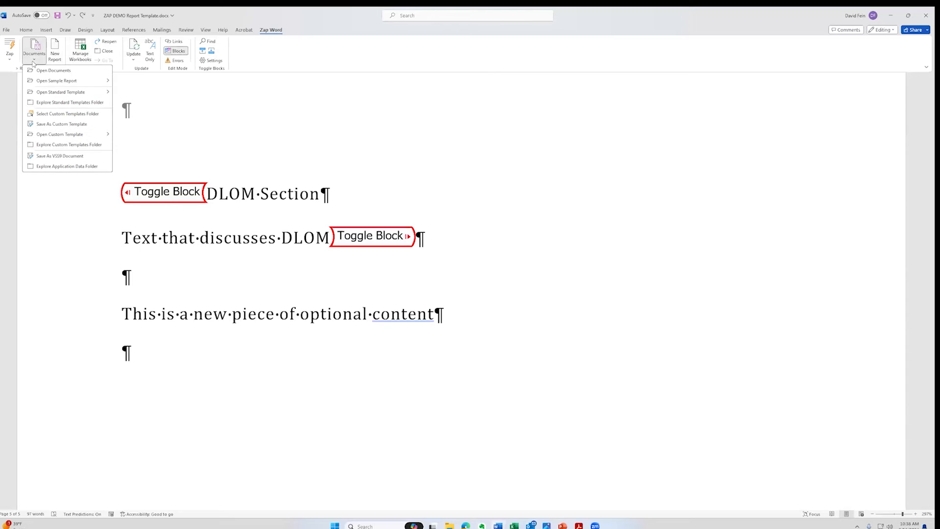
pyautogui.click(48, 114)
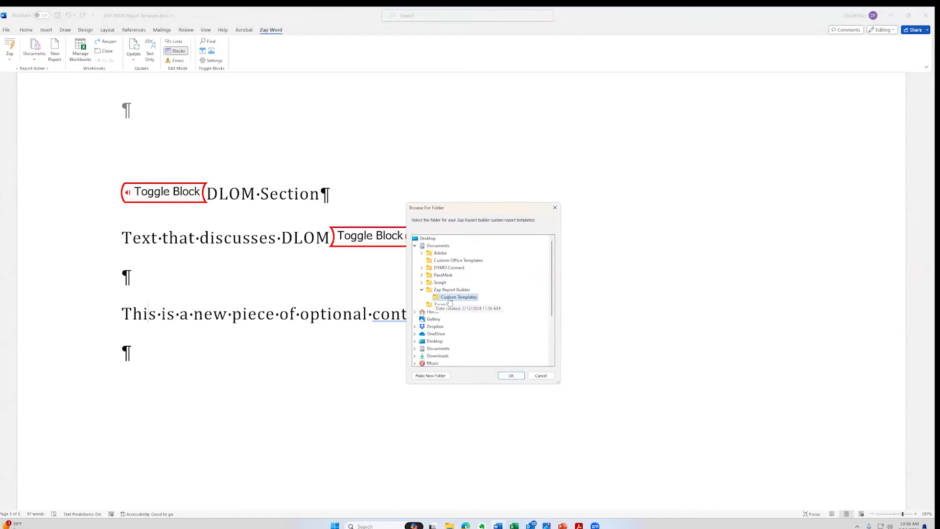
pyautogui.scroll(-3, 456, 309)
pyautogui.scroll(3, 465, 326)
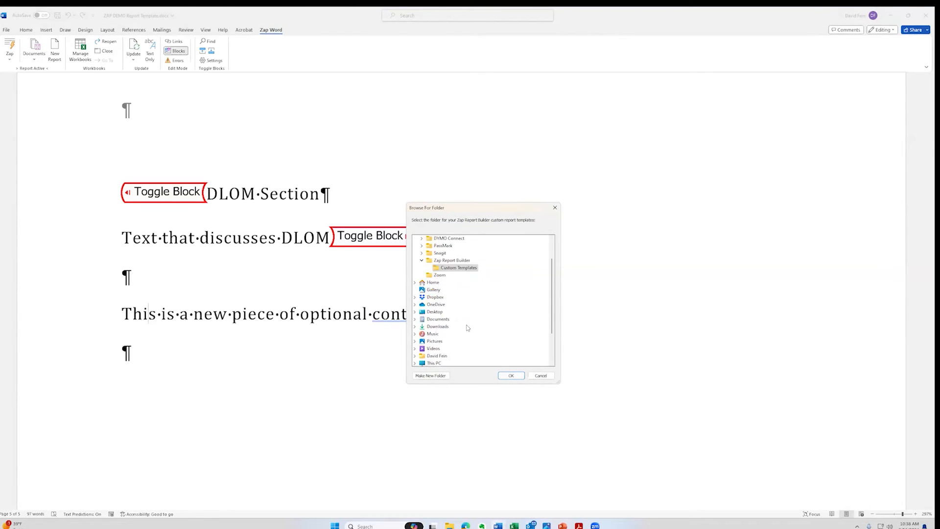
pyautogui.scroll(-2, 453, 331)
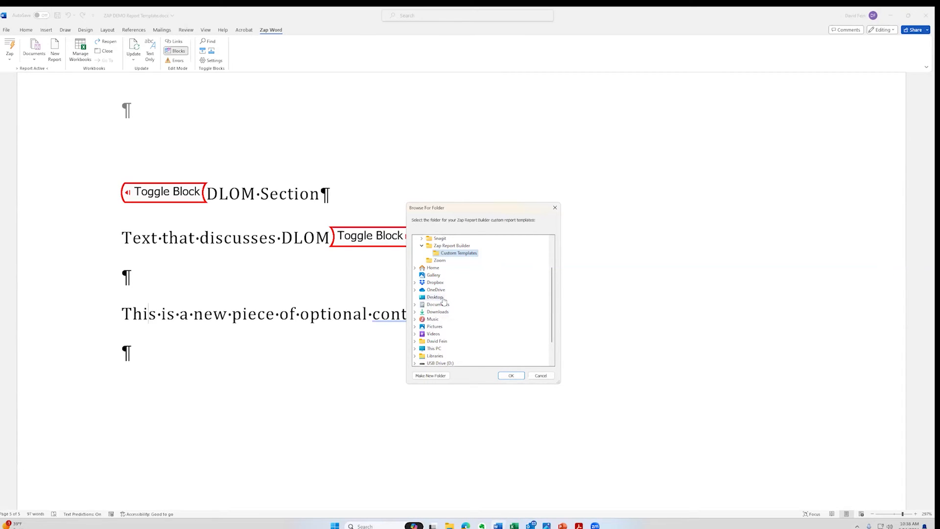
pyautogui.scroll(-2, 448, 309)
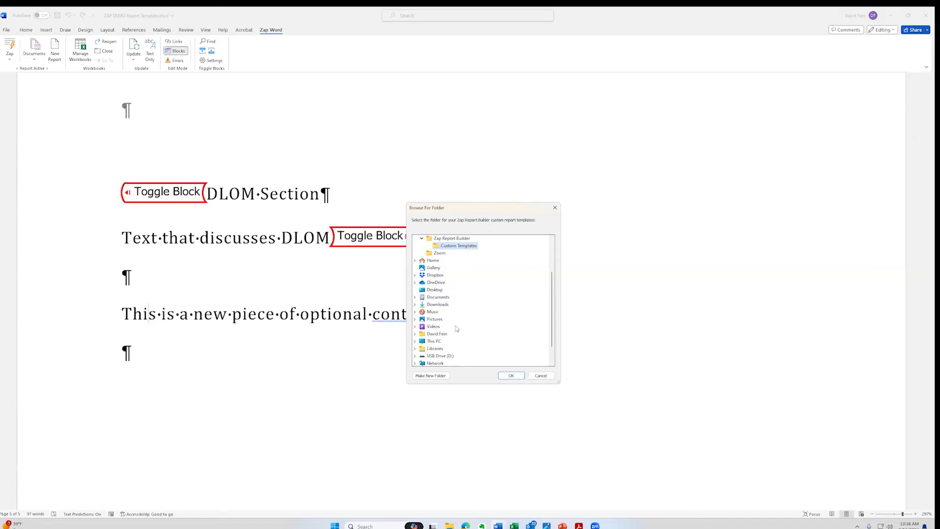
pyautogui.click(415, 246)
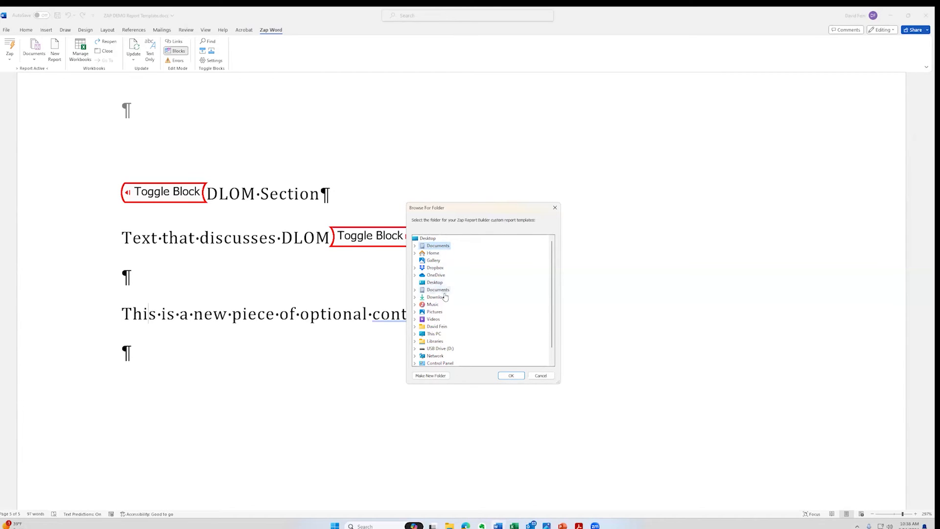
pyautogui.doubleClick(429, 334)
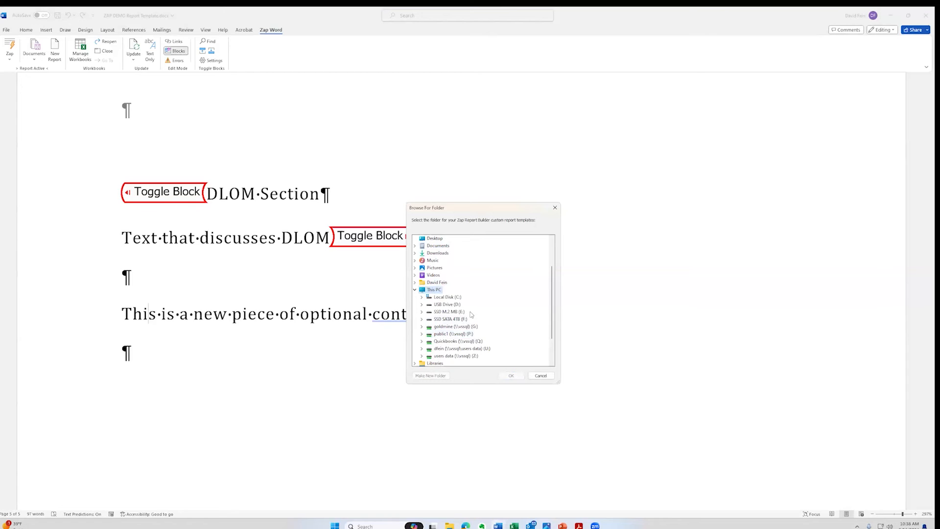
pyautogui.doubleClick(455, 312)
pyautogui.doubleClick(451, 362)
pyautogui.click(507, 376)
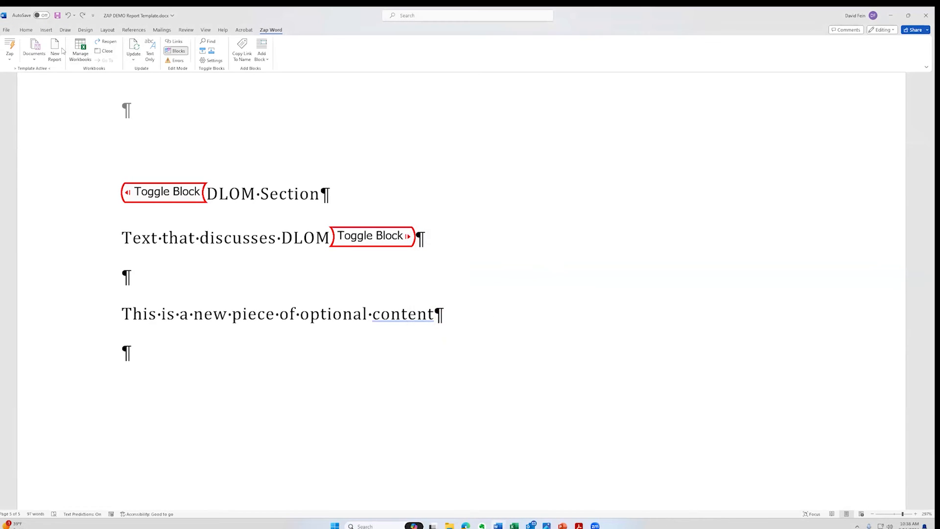
# - Try opening the custom template ZAP DEMO Report Template.docx and activating its DLOM toggle block
pyautogui.click(37, 56)
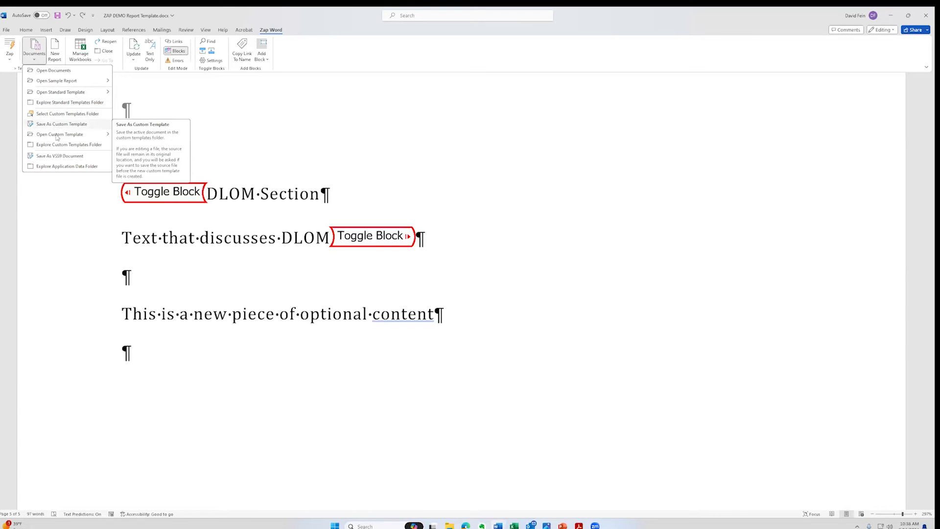
pyautogui.moveTo(57, 136)
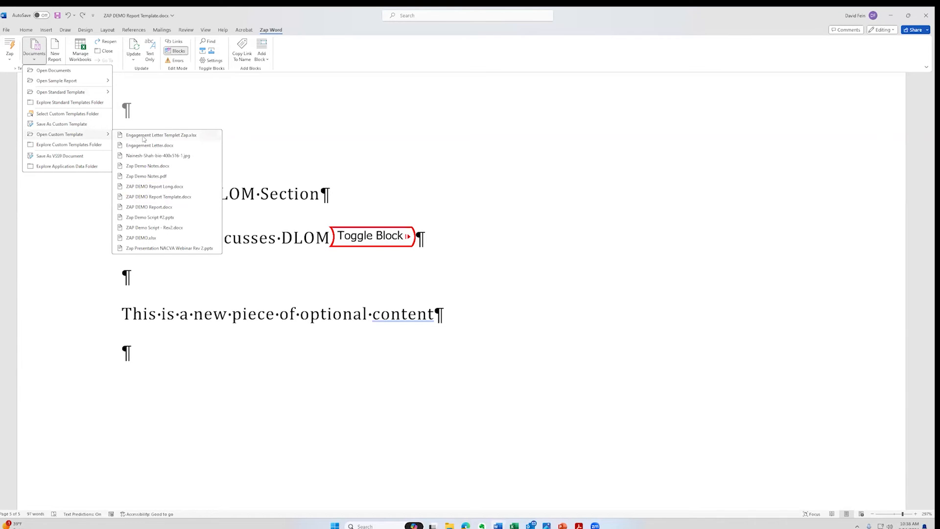
pyautogui.click(172, 197)
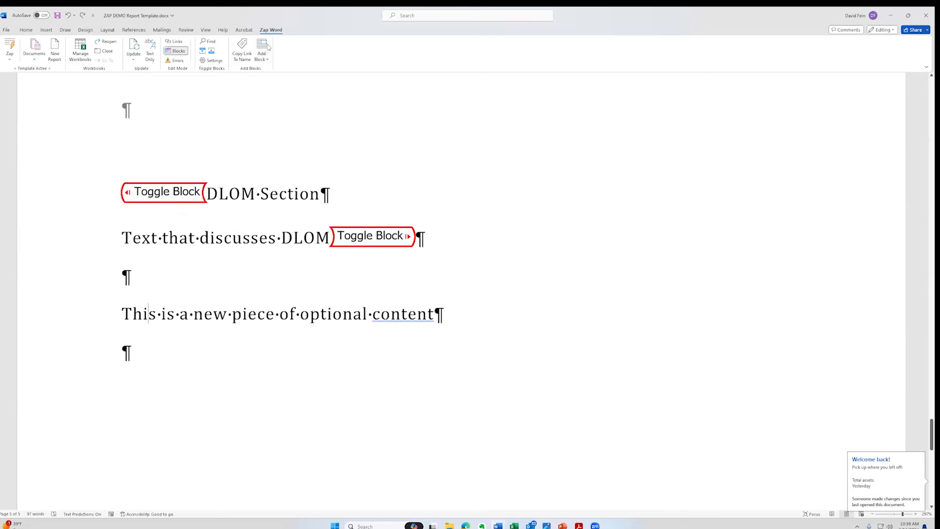
pyautogui.click(191, 199)
pyautogui.click(365, 166)
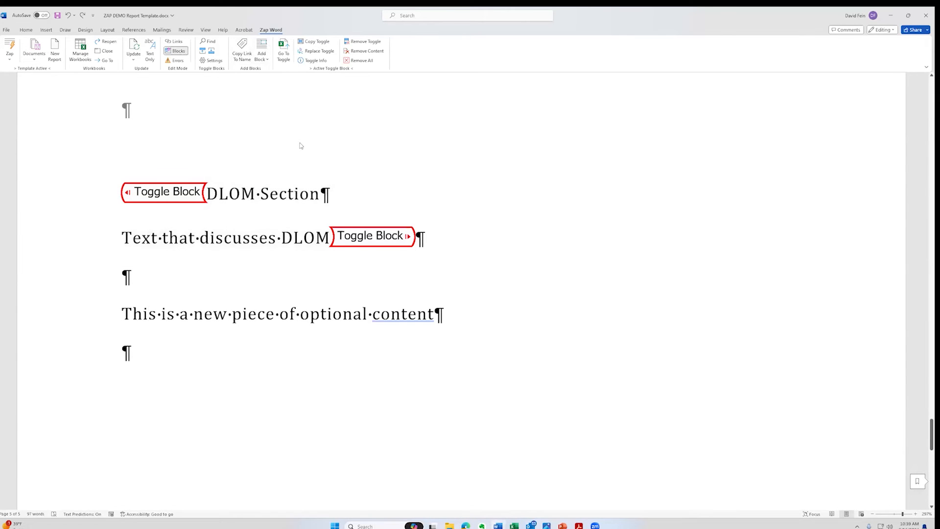
# - Close the template and the generated report Document2 without saving, and bring up ZAP DEMO Report.docx
pyautogui.click(926, 15)
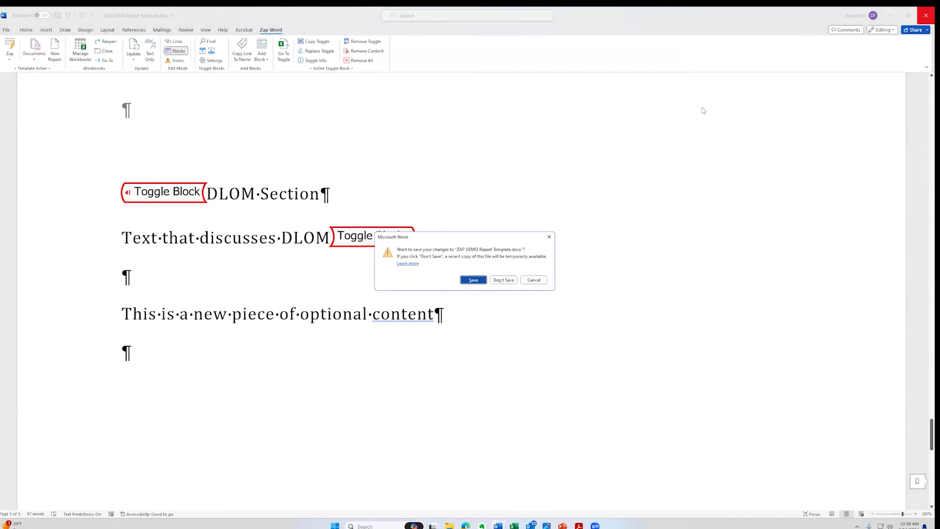
pyautogui.click(504, 280)
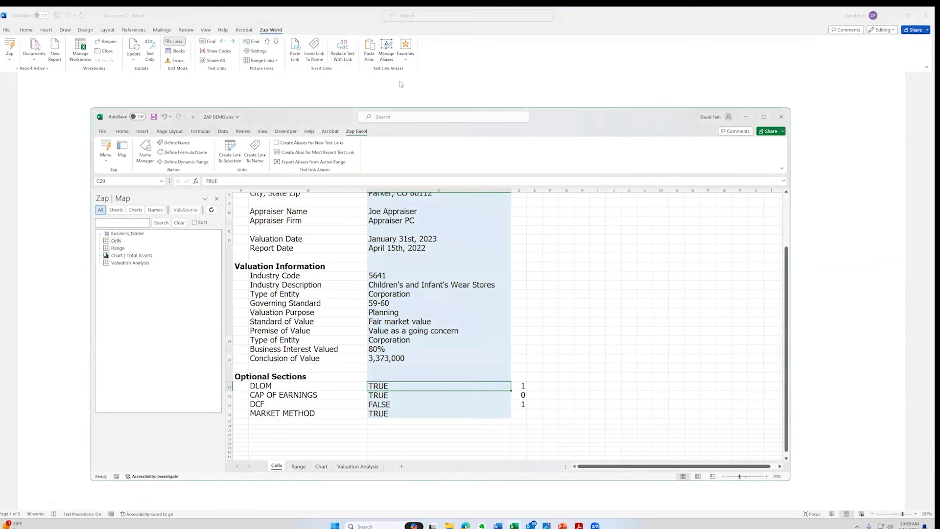
pyautogui.click(751, 104)
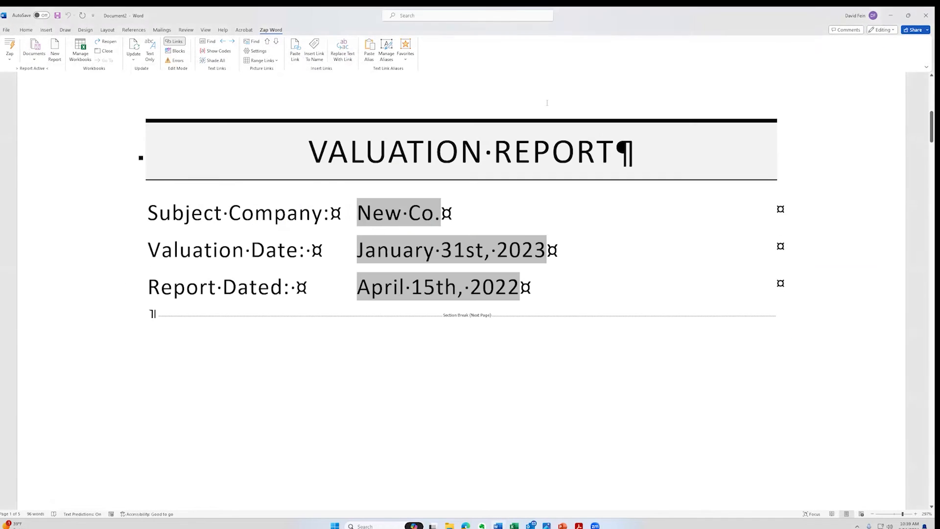
pyautogui.click(926, 15)
pyautogui.click(504, 280)
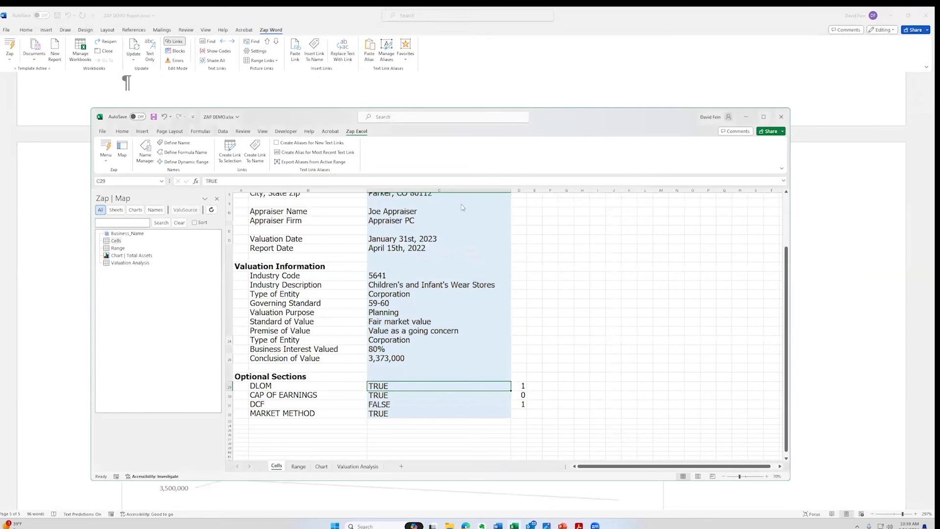
pyautogui.click(563, 81)
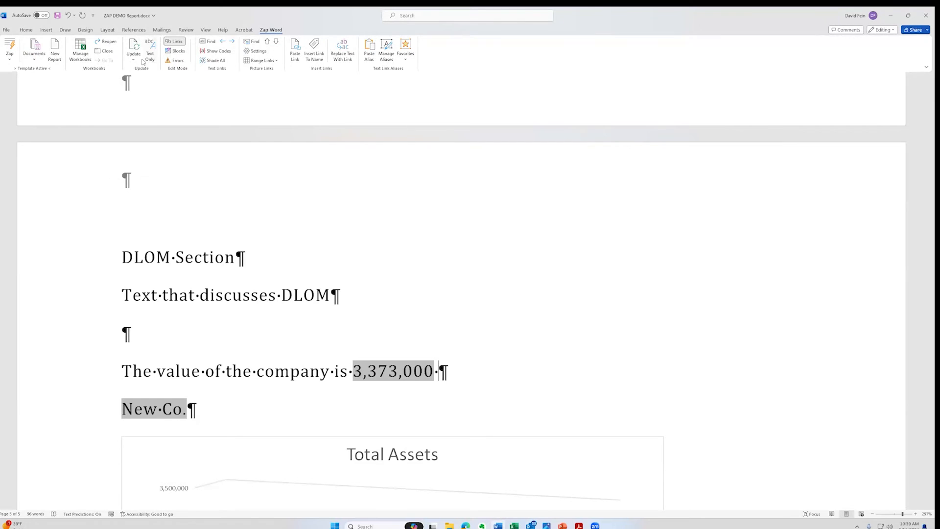
# - Reopen the custom template ZAP DEMO Report Template.docx and bring up ZAP DEMO.xlsx through Zap's workbook manager
pyautogui.click(35, 53)
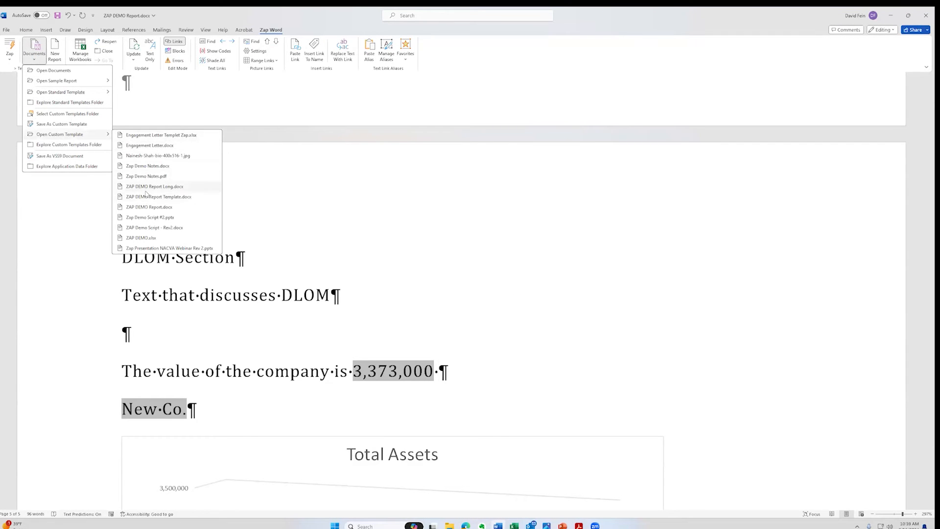
pyautogui.click(149, 196)
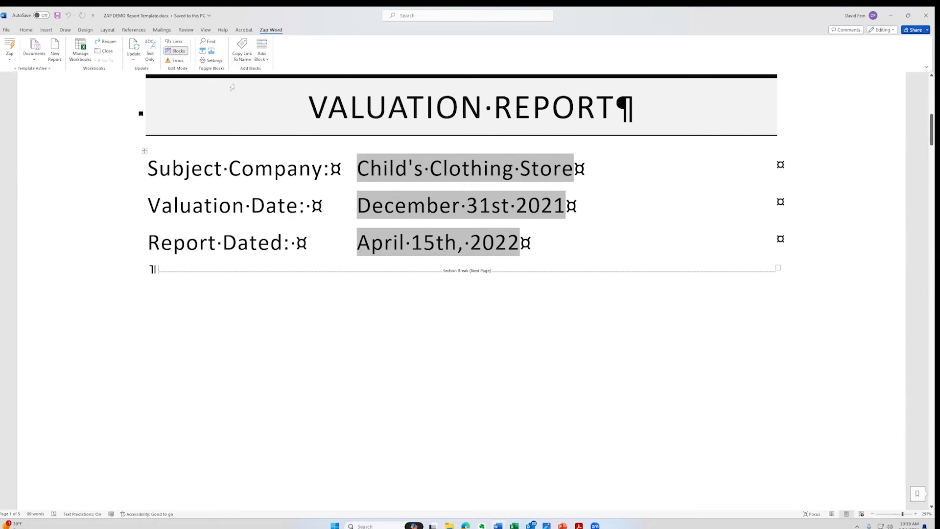
pyautogui.click(81, 50)
pyautogui.click(322, 247)
pyautogui.click(578, 328)
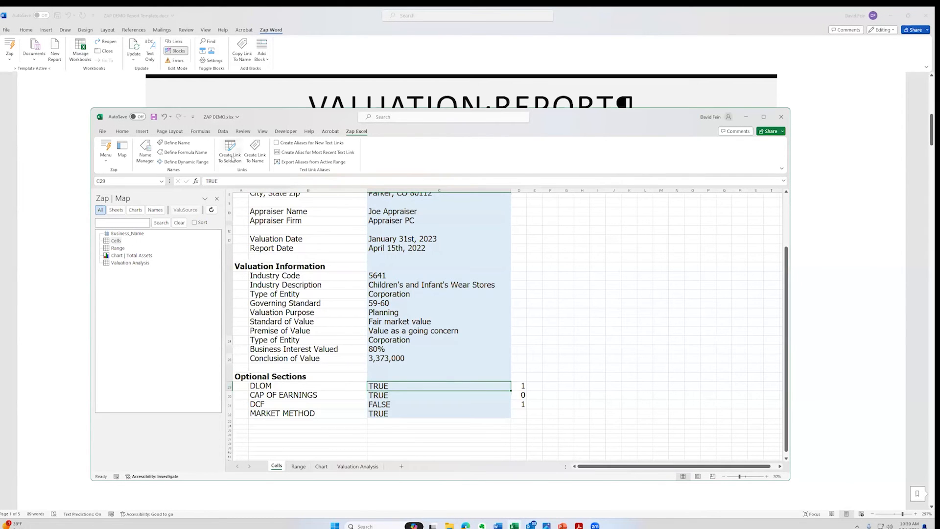
# - Return to the template and enter "asdfsadfa" on the empty line below the DLOM section
pyautogui.click(74, 135)
pyautogui.scroll(-8, 157, 186)
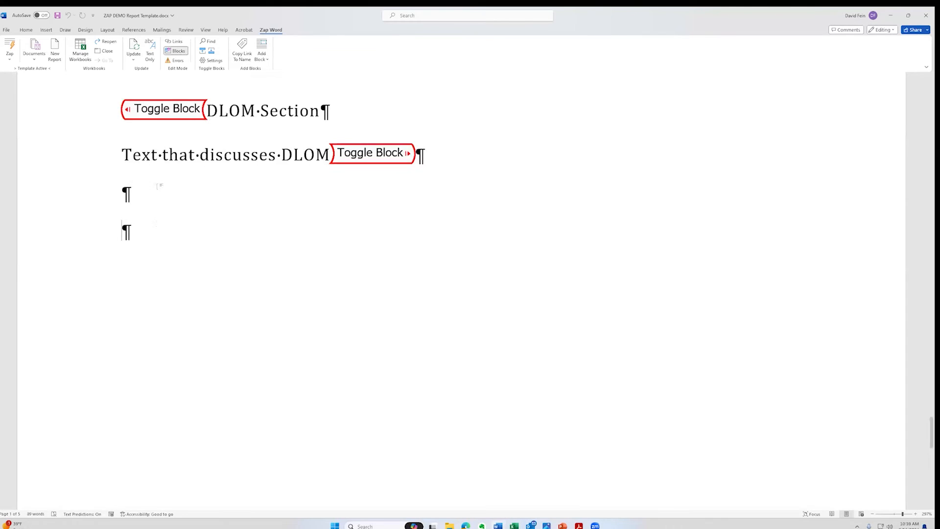
pyautogui.write('asdfsadfa')
# - Select the whole "asdfsadfa" line and create a toggle block from the selection
pyautogui.tripleClick(157, 194)
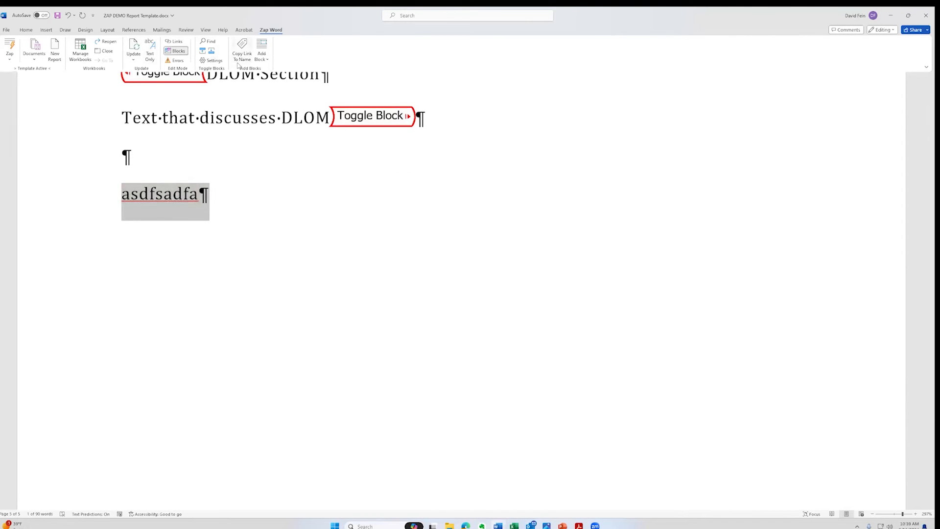
pyautogui.click(266, 59)
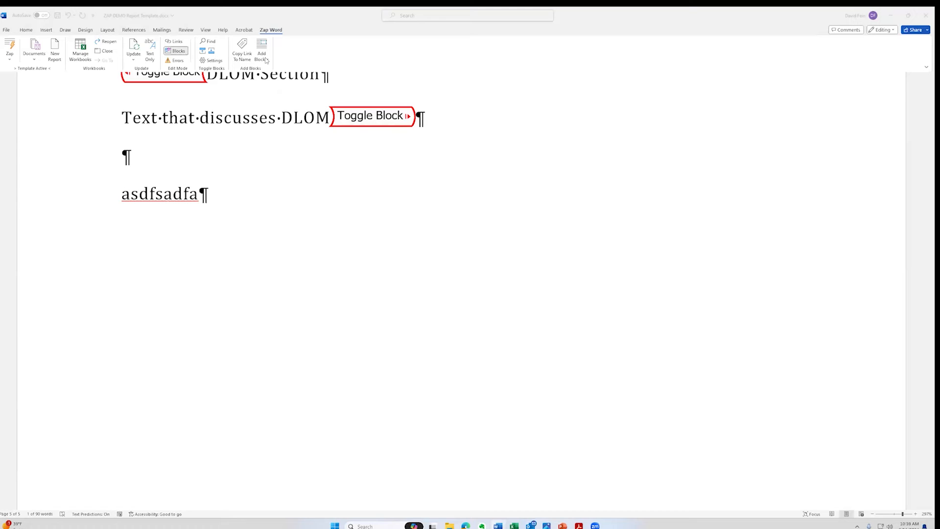
pyautogui.doubleClick(179, 195)
pyautogui.click(180, 195)
pyautogui.click(191, 196)
pyautogui.tripleClick(191, 196)
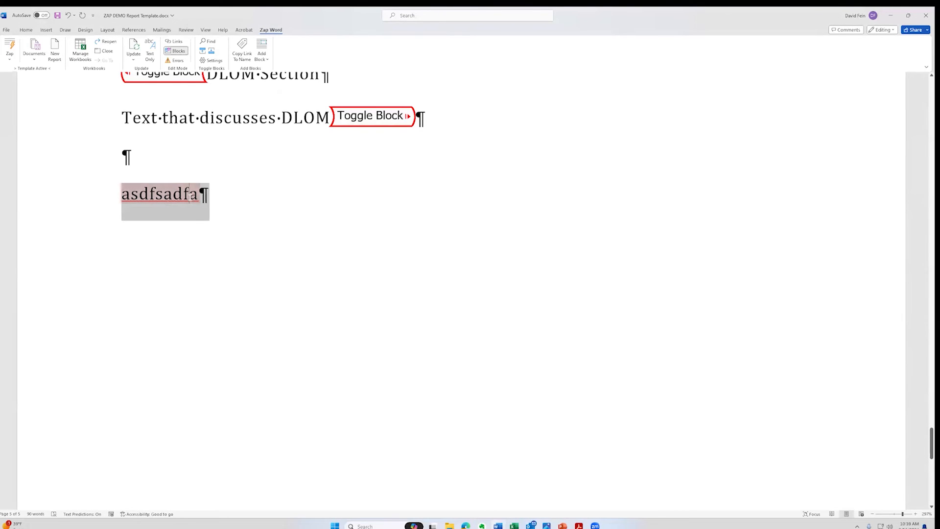
pyautogui.click(266, 60)
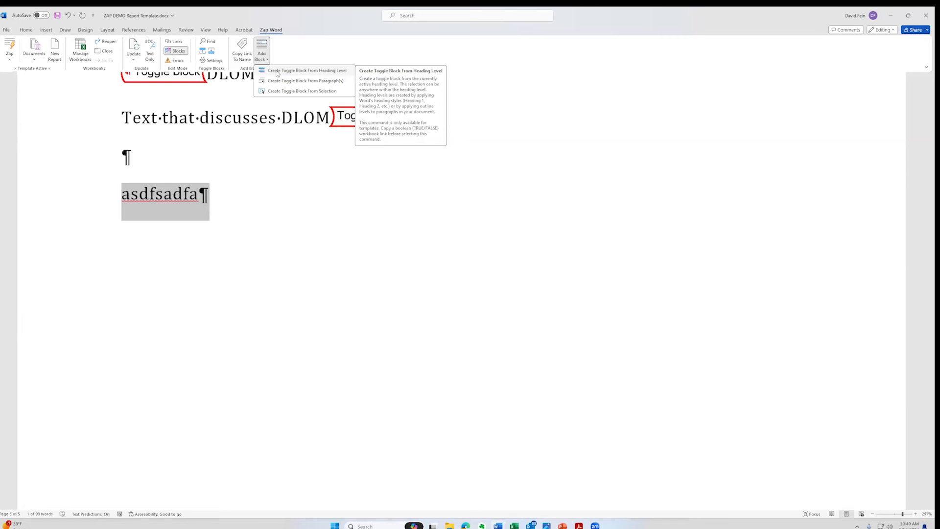
pyautogui.click(296, 90)
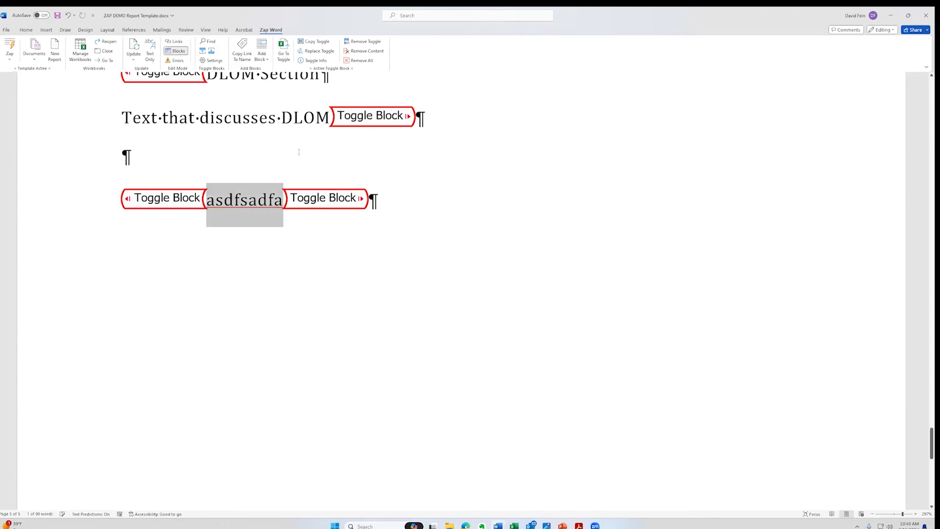
# - Switch to Excel to examine the four TRUE/FALSE values under Optional Sections, and return to the template
pyautogui.click(298, 283)
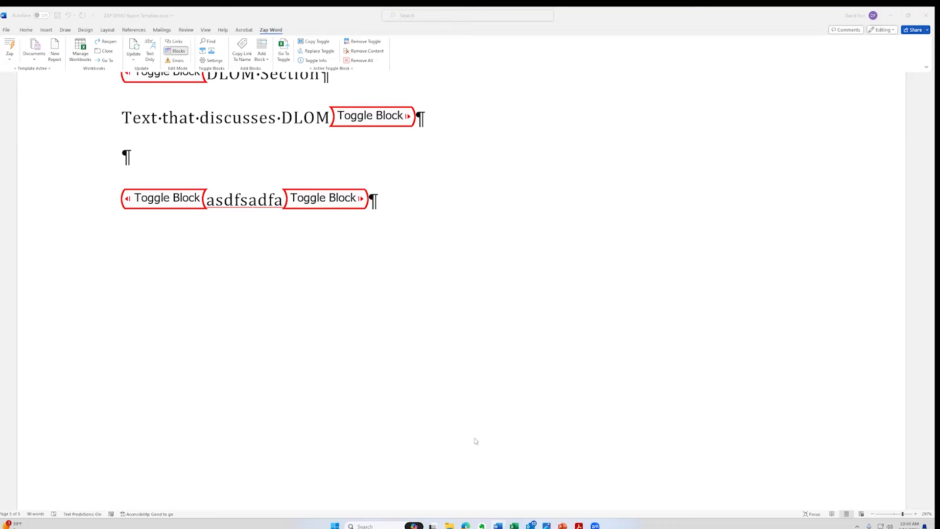
pyautogui.click(514, 525)
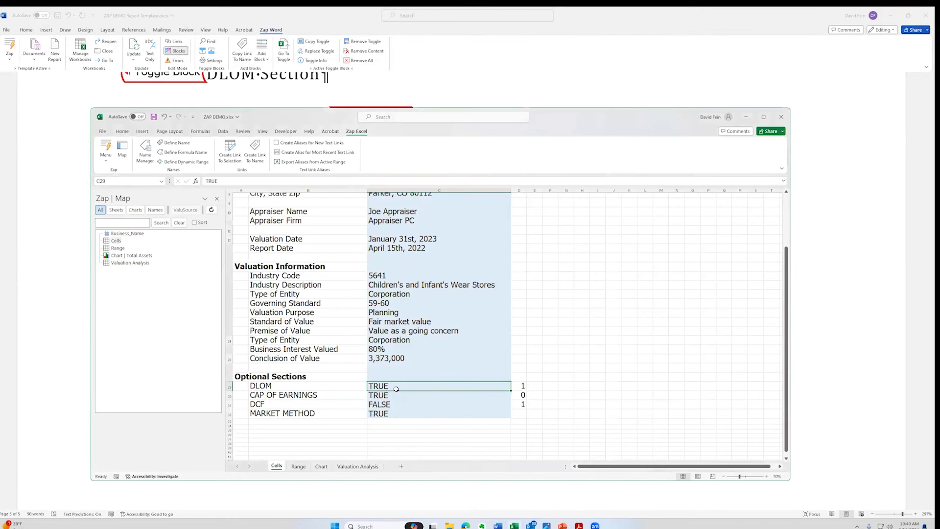
pyautogui.moveTo(386, 385); pyautogui.dragTo(386, 412)
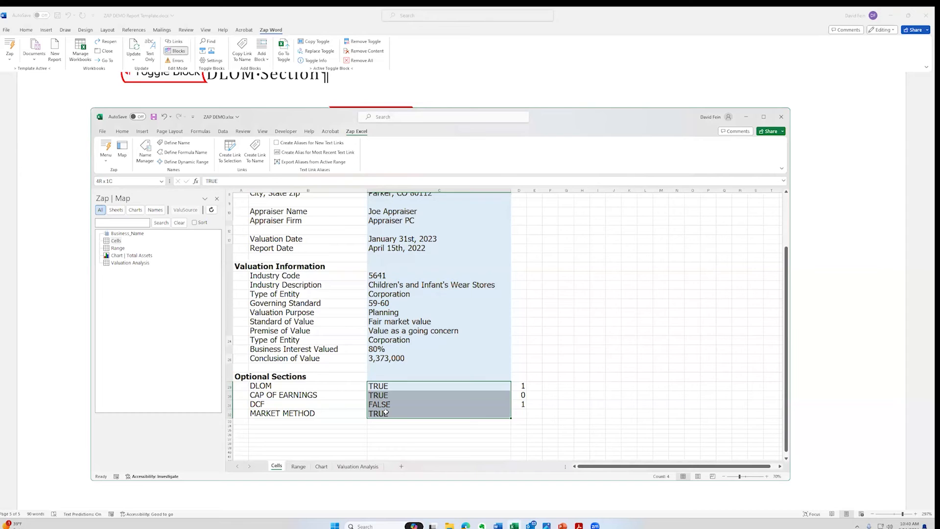
pyautogui.click(53, 348)
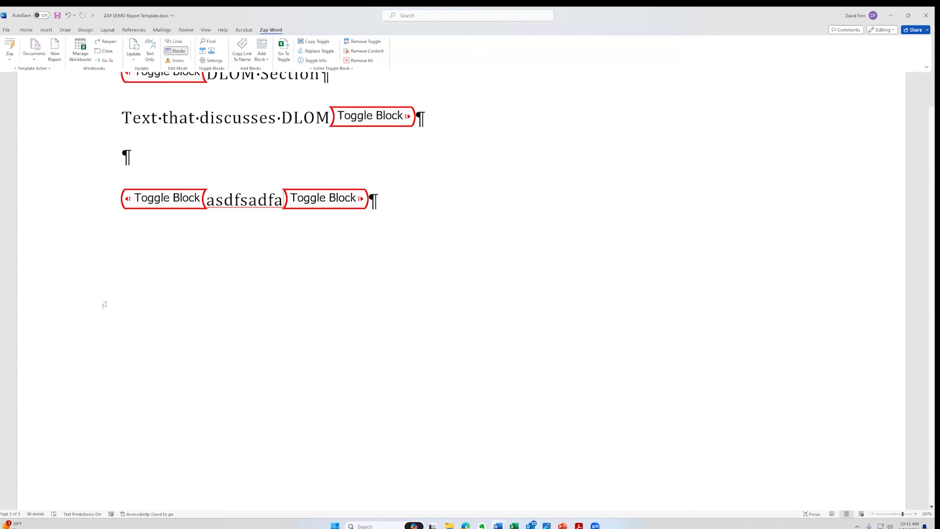
# - Start closing the template but cancel, and go to the "asdfsadfa" toggle block's source in the workbook
pyautogui.click(924, 18)
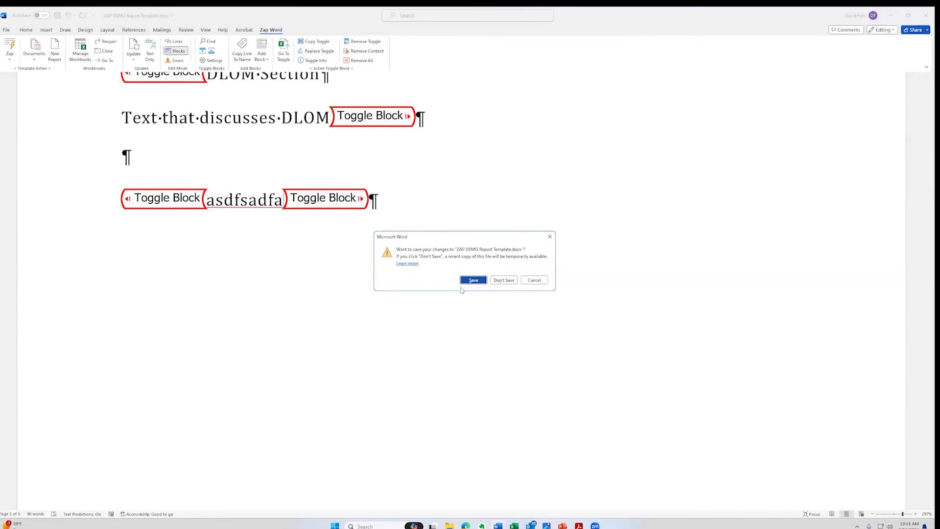
pyautogui.click(539, 280)
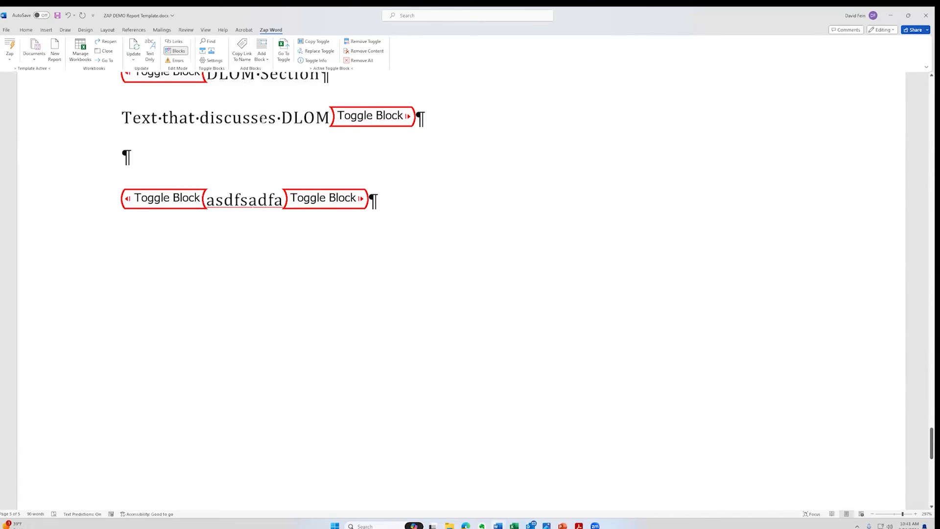
pyautogui.click(284, 51)
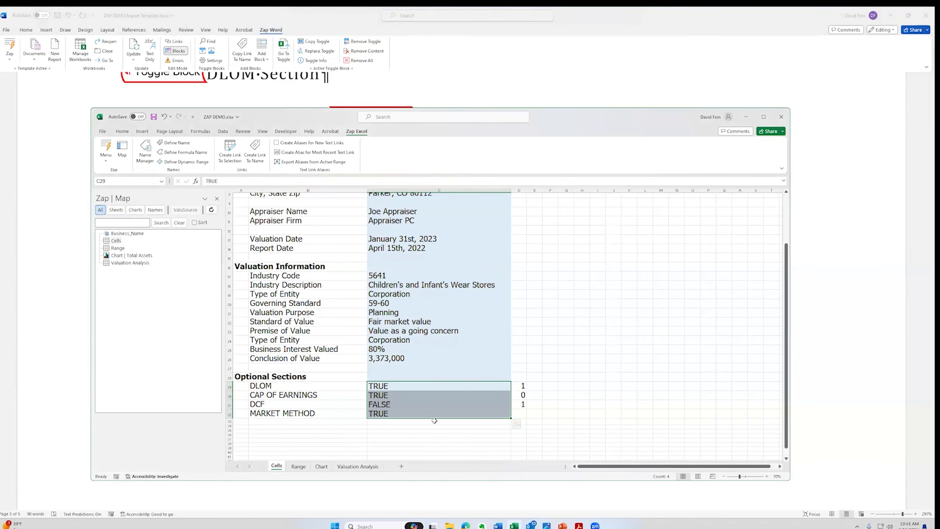
pyautogui.click(410, 386)
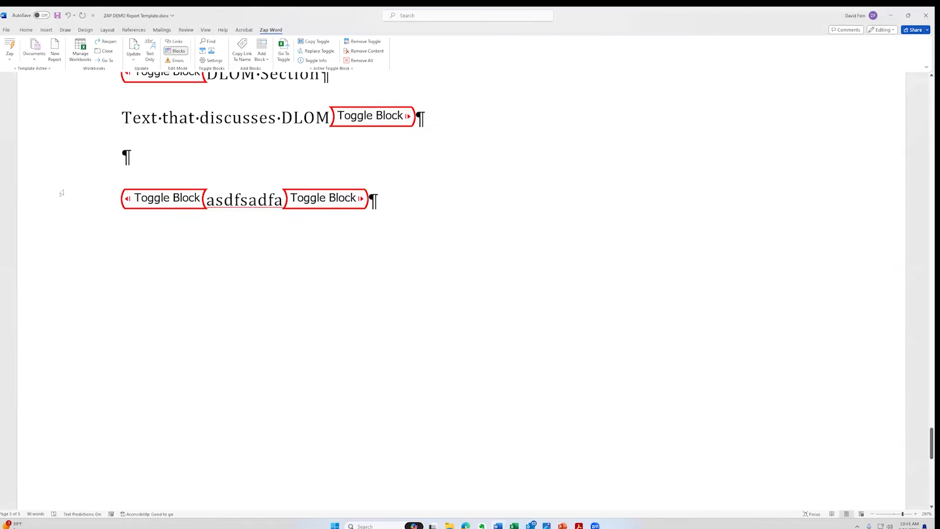
# - Go from the Executive Summary's Purpose value to its source cell in the workbook, using Zap's Links edit mode
pyautogui.click(54, 192)
pyautogui.scroll(10, 64, 192)
pyautogui.scroll(15, 66, 190)
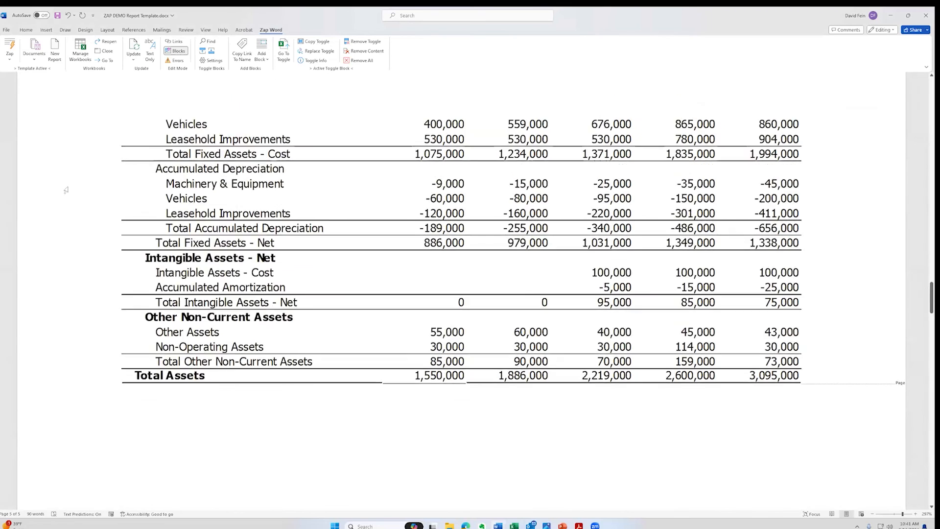
pyautogui.scroll(6, 66, 190)
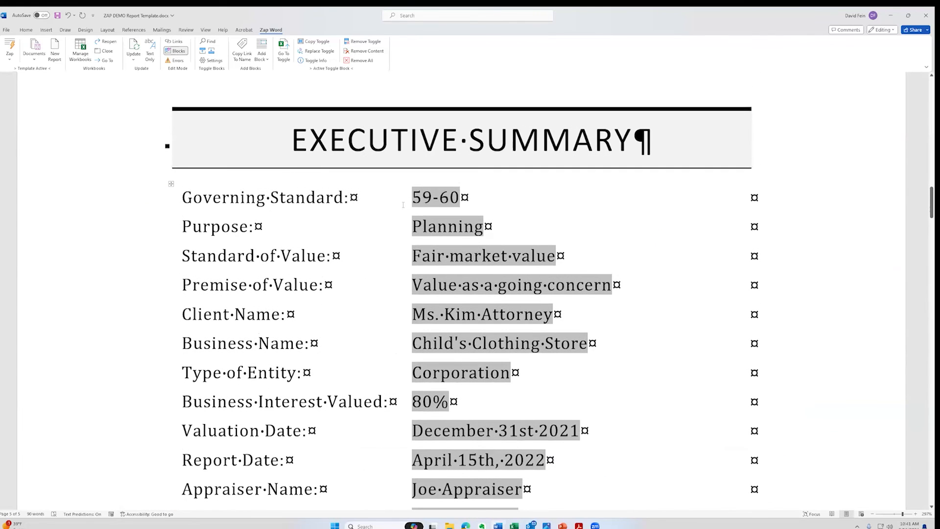
pyautogui.click(433, 197)
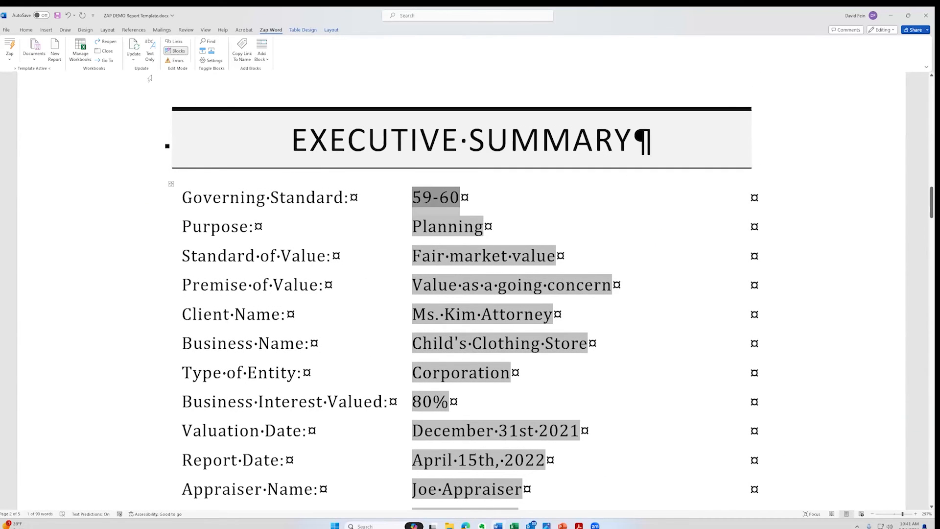
pyautogui.click(107, 60)
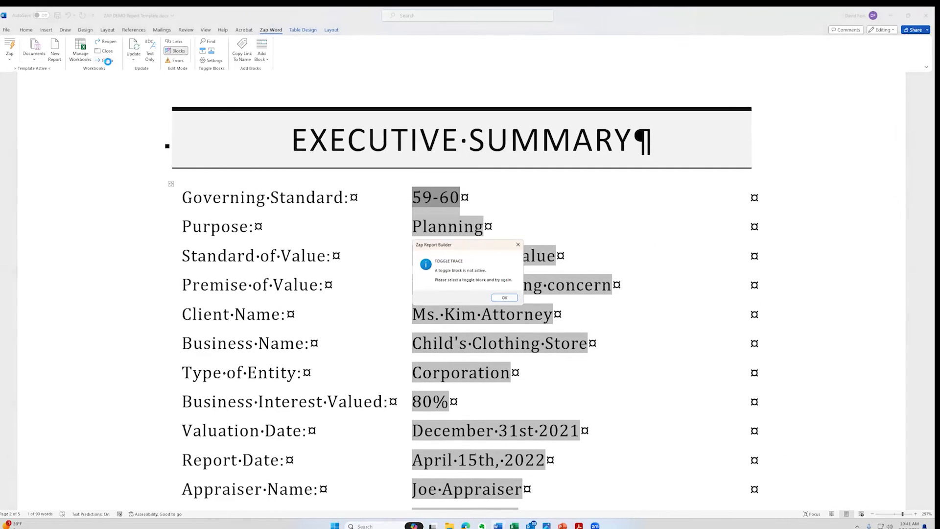
pyautogui.click(504, 299)
pyautogui.click(446, 226)
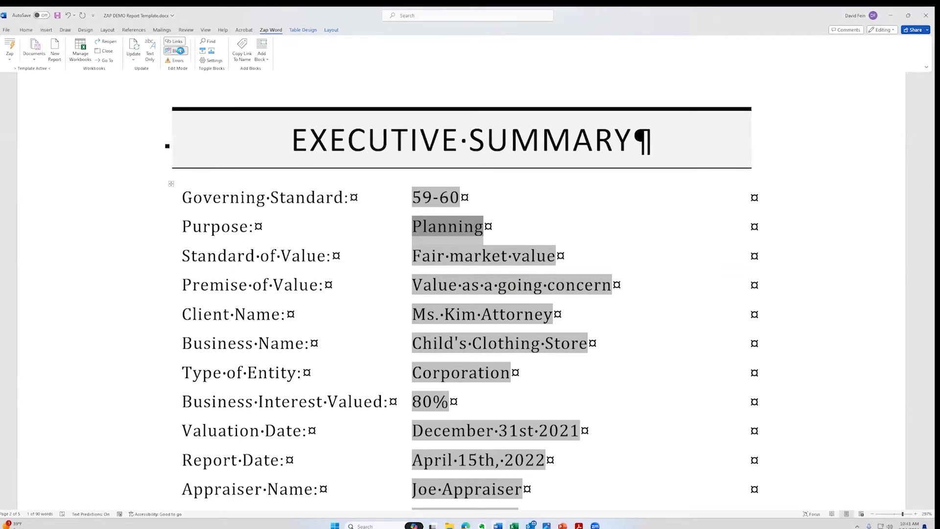
pyautogui.click(296, 57)
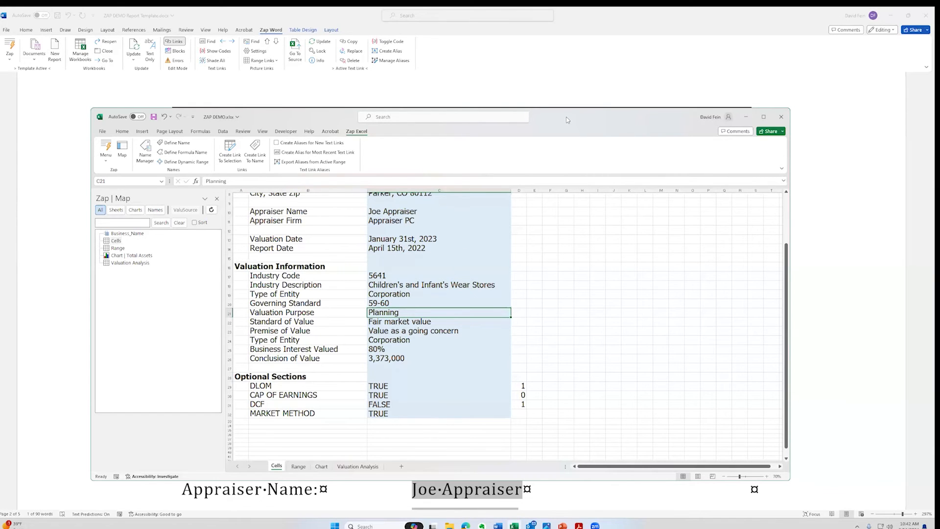
# - Close the ZAP DEMO.xlsx workbook without saving its changes
pyautogui.moveTo(567, 120); pyautogui.dragTo(580, 113)
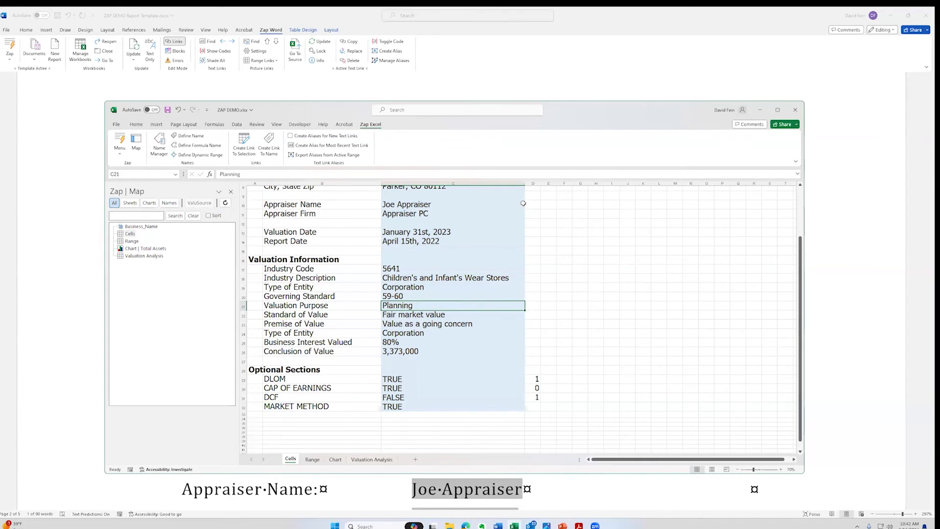
pyautogui.click(795, 110)
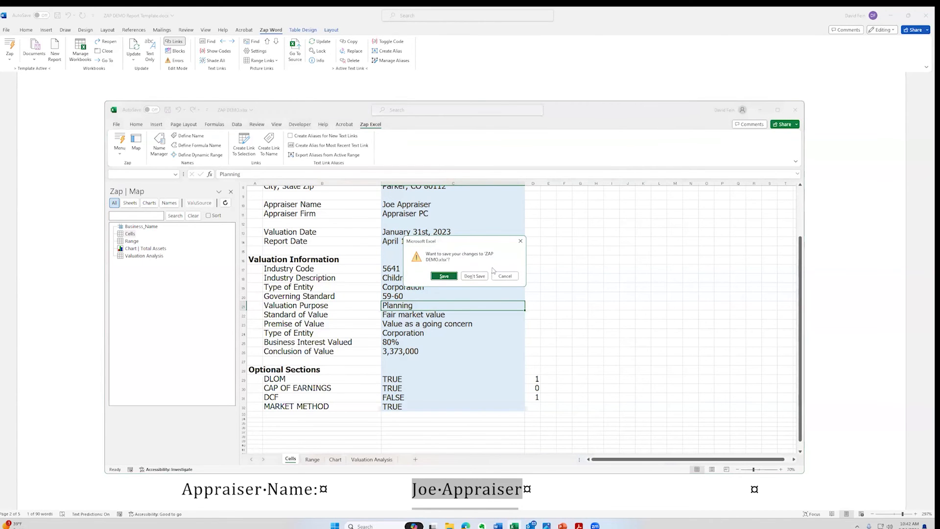
pyautogui.click(474, 276)
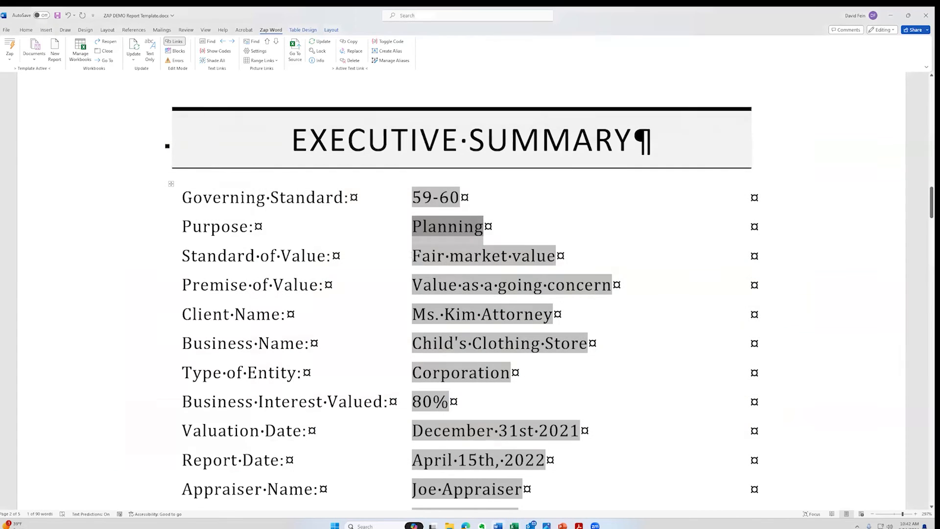
# - Open ZAP DEMO Report Long.docx through Zap's document commands and turn on proofing for it
pyautogui.click(39, 58)
pyautogui.moveTo(56, 96)
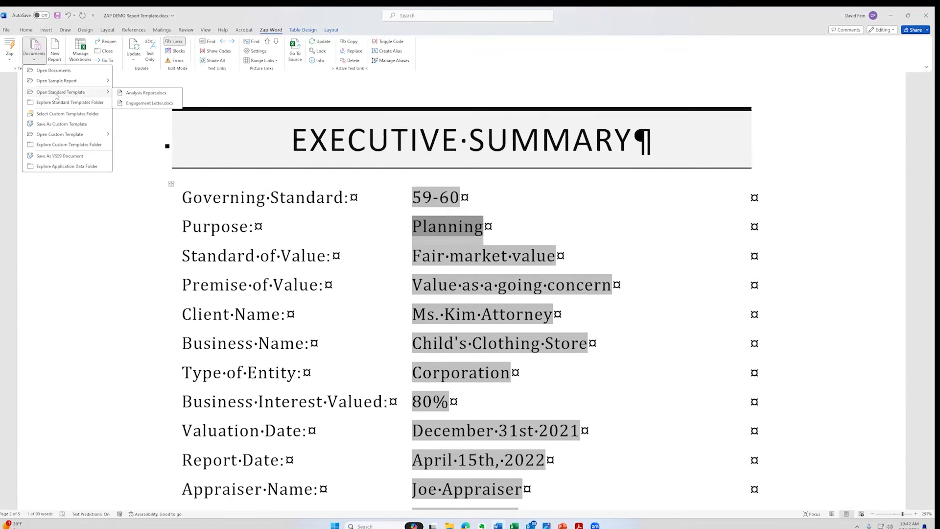
pyautogui.click(54, 71)
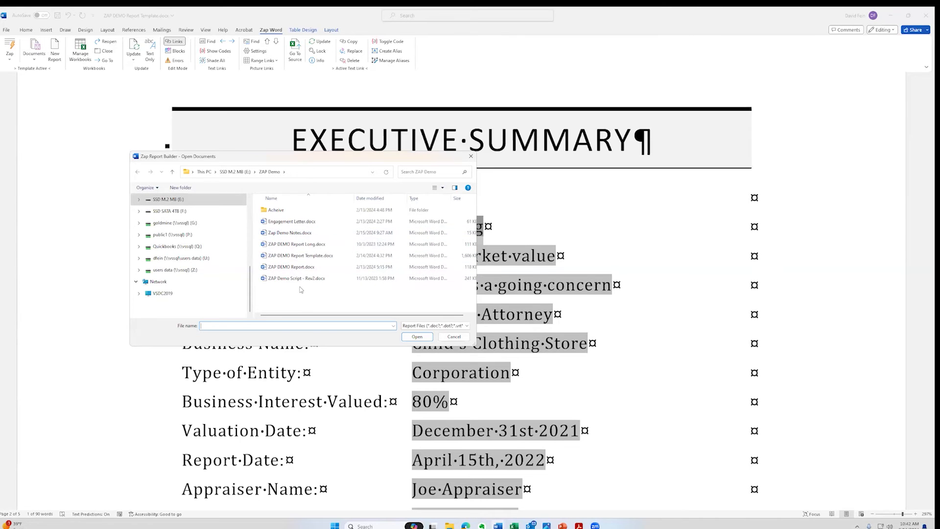
pyautogui.click(296, 244)
pyautogui.click(411, 337)
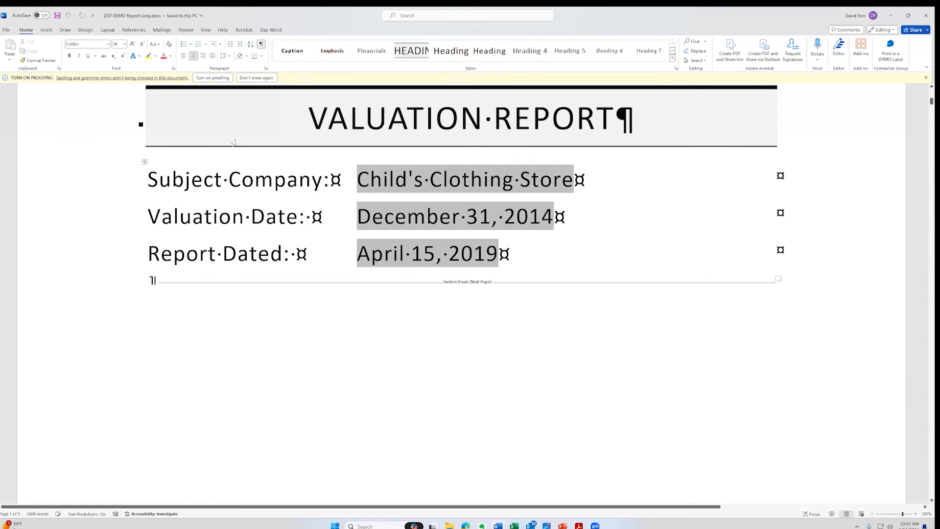
pyautogui.click(212, 78)
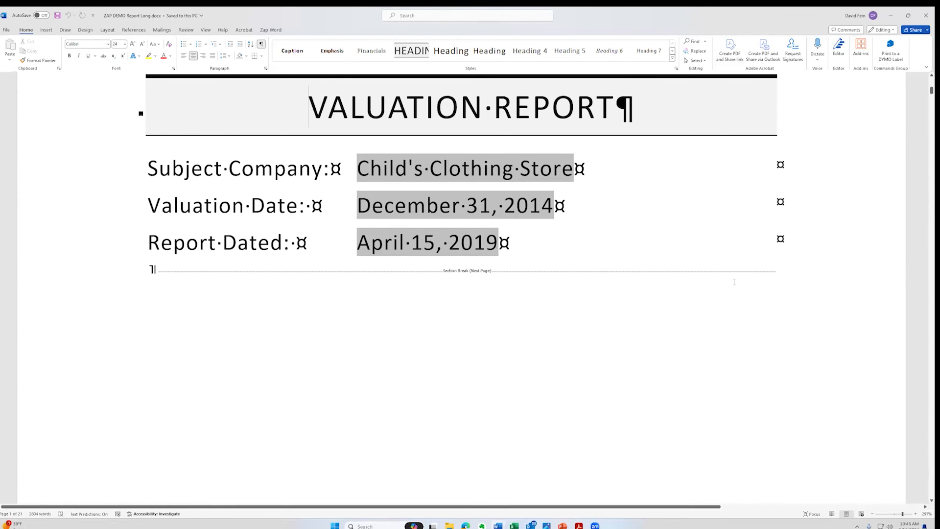
# - Review the long report's linked fields and highlighted text from the cover letter and table of contents through Marketability Characteristics
pyautogui.scroll(-10, 734, 282)
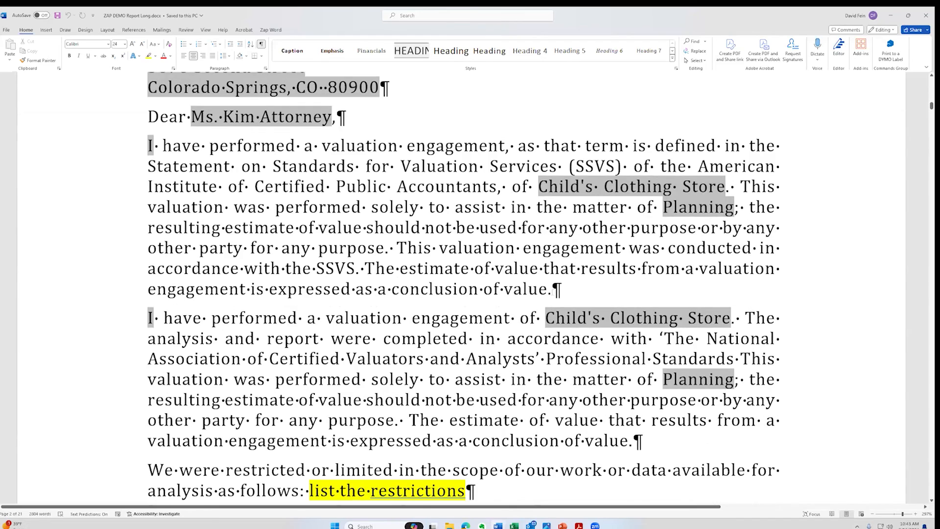
pyautogui.scroll(-15, 552, 302)
pyautogui.scroll(-15, 551, 303)
pyautogui.scroll(-15, 551, 306)
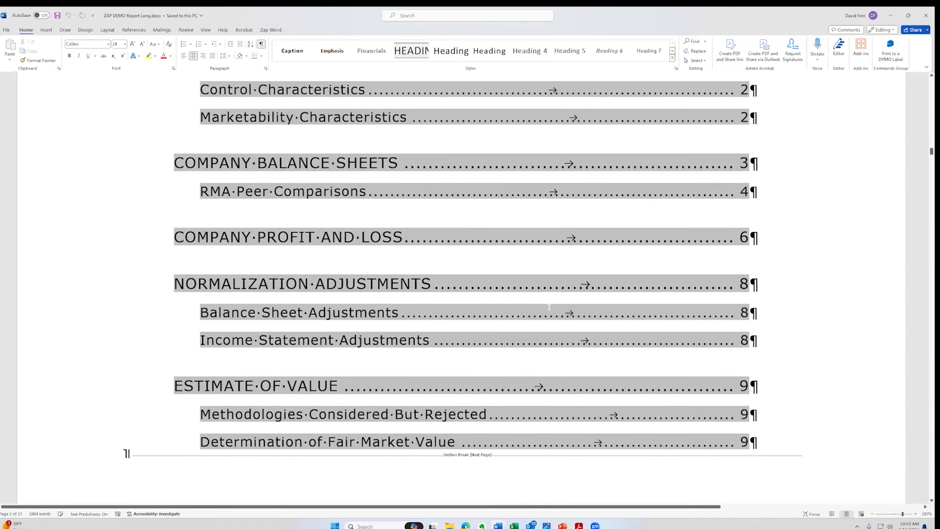
pyautogui.scroll(-2, 550, 307)
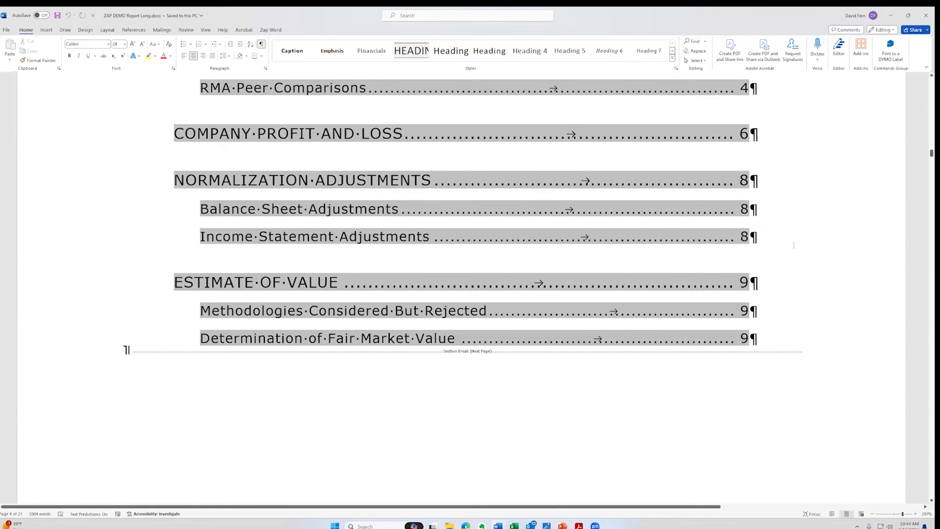
pyautogui.scroll(-15, 794, 245)
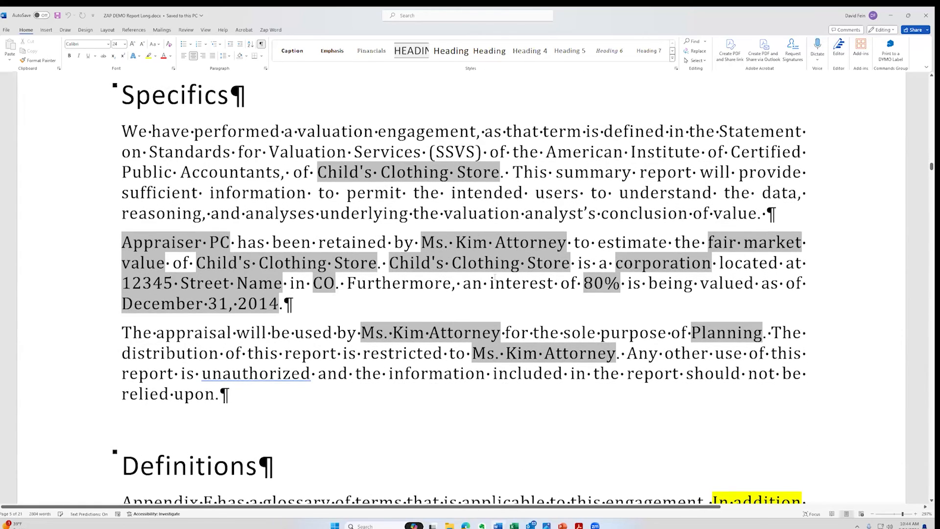
pyautogui.scroll(-7, 500, 268)
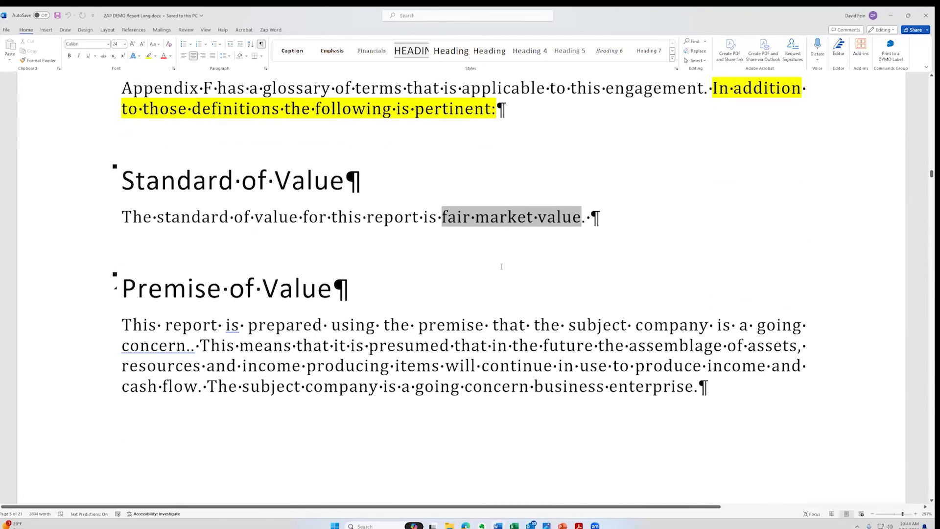
pyautogui.scroll(3, 646, 172)
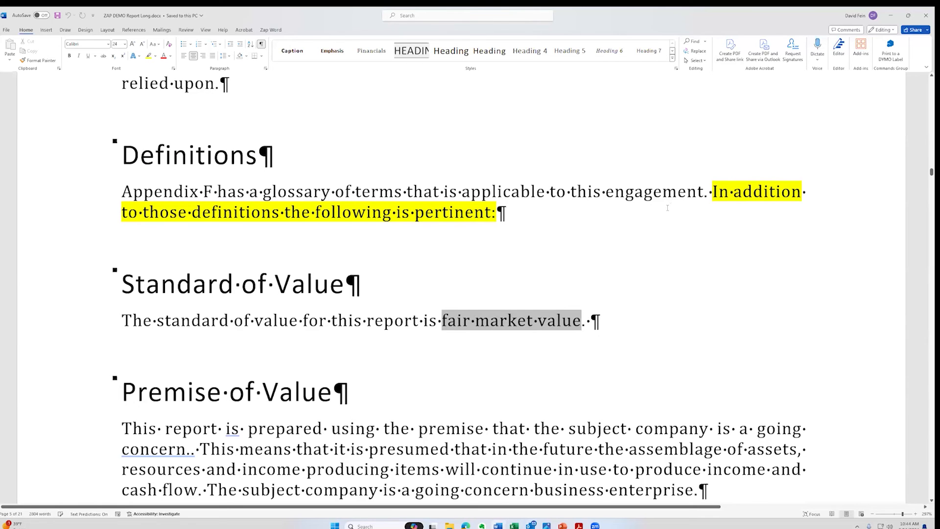
pyautogui.scroll(-15, 667, 208)
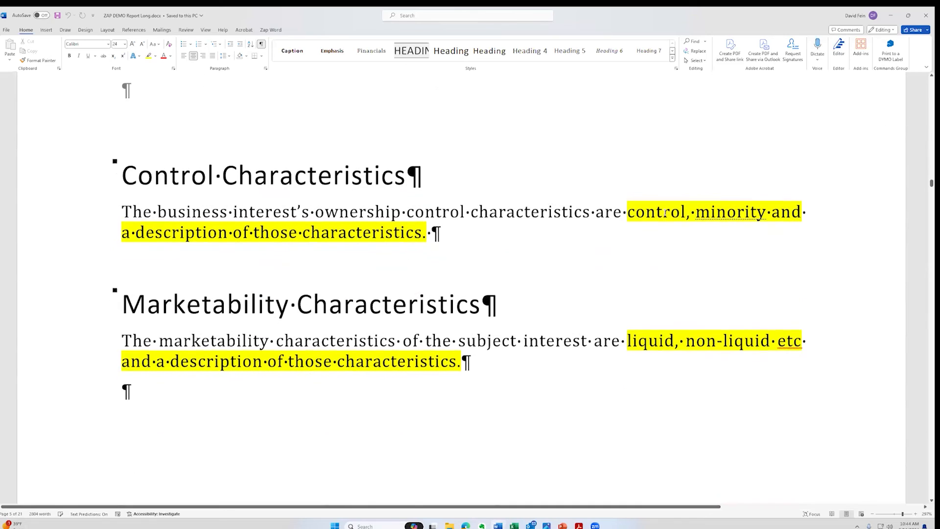
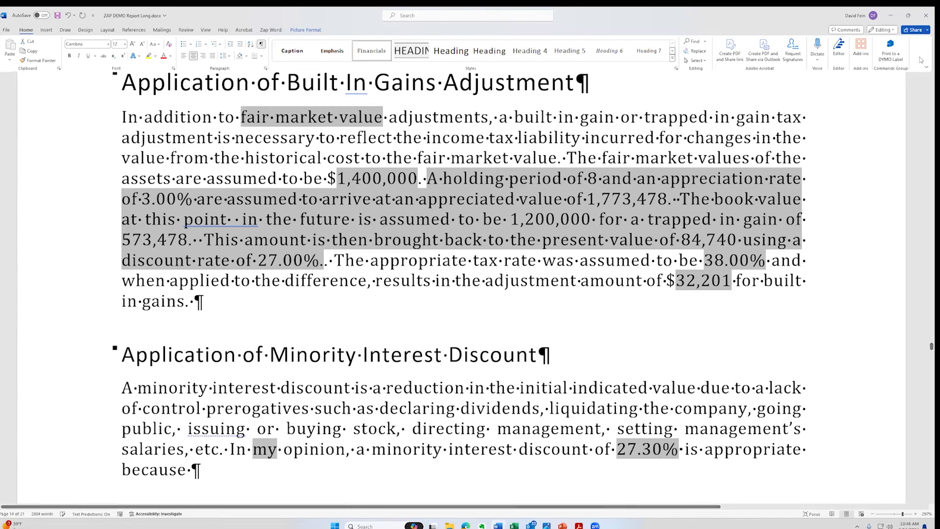
# - Close ZAP DEMO Report Long.docx and ZAP DEMO Report Template.docx without saving their changes
pyautogui.click(925, 17)
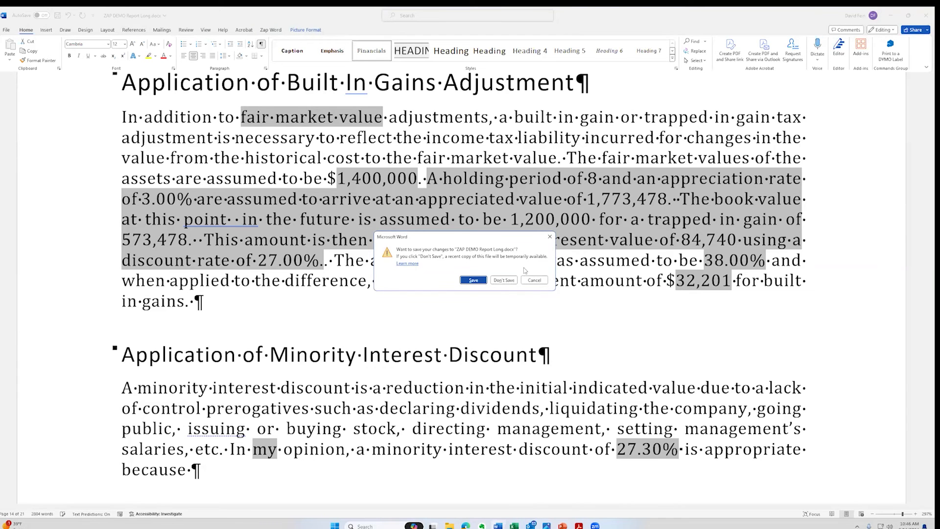
pyautogui.click(504, 280)
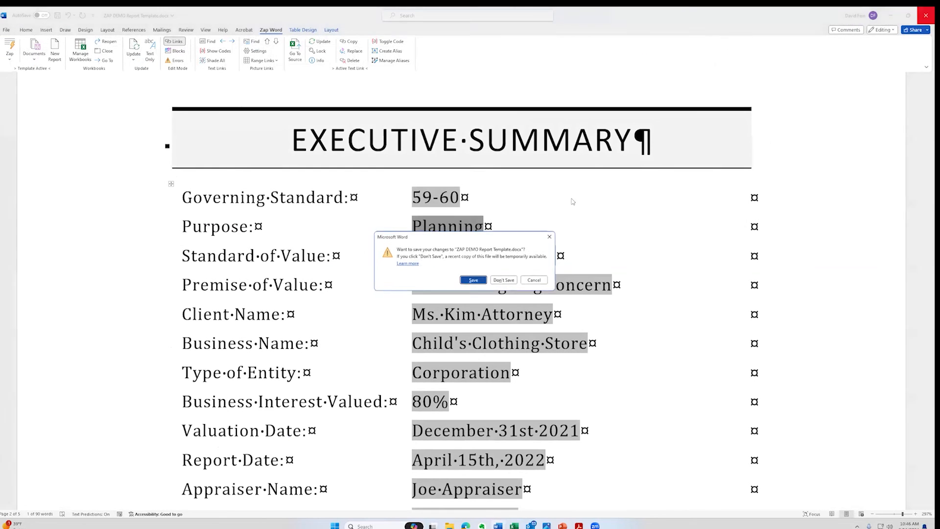
pyautogui.click(505, 280)
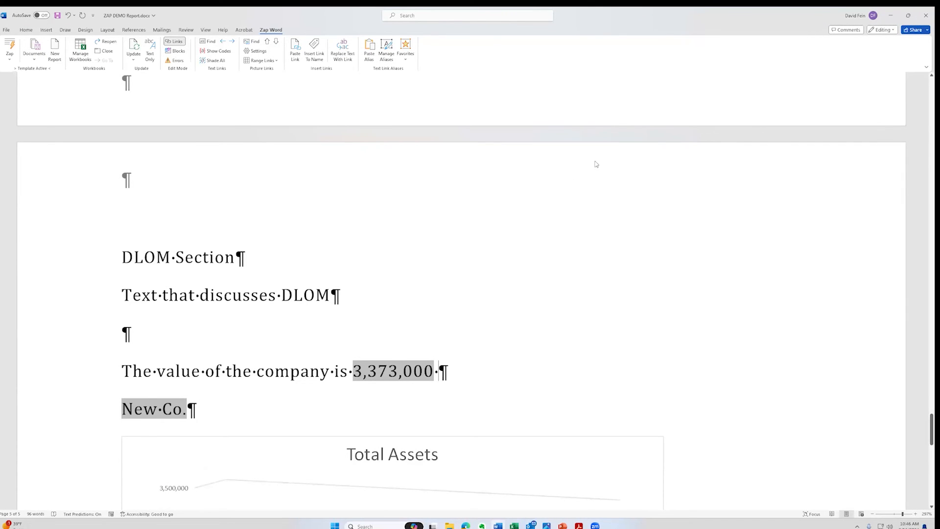
# - Open Engagement Letter.docx through Zap's document commands and keep it in view without other windows covering it
pyautogui.scroll(5, 555, 279)
pyautogui.scroll(1, 555, 294)
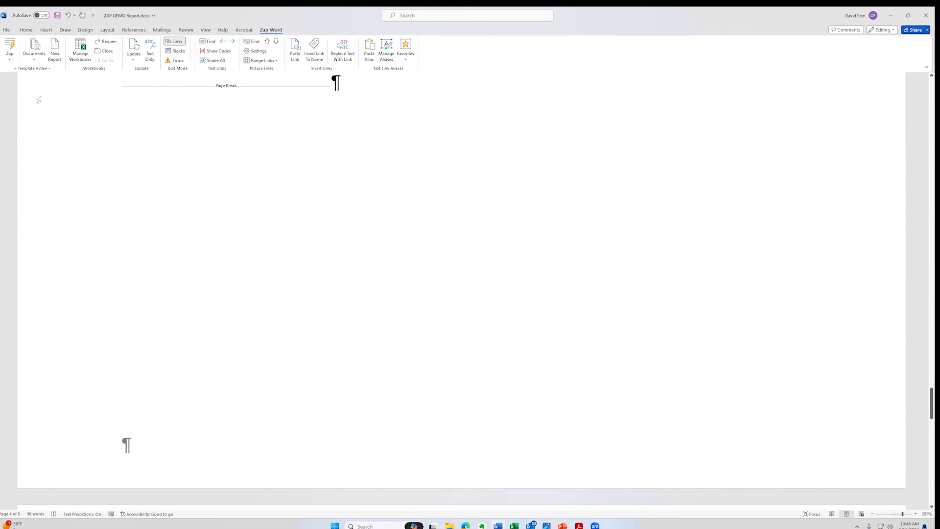
pyautogui.click(35, 55)
pyautogui.click(37, 71)
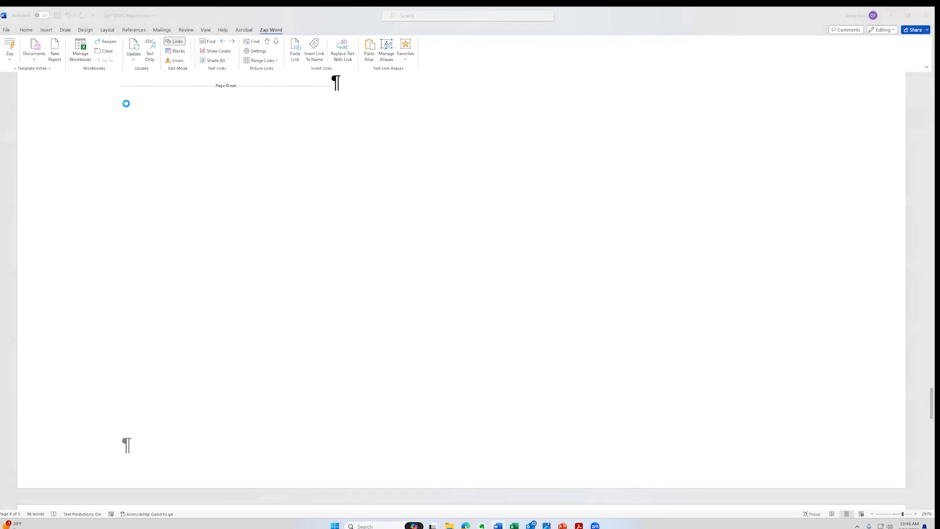
pyautogui.doubleClick(294, 223)
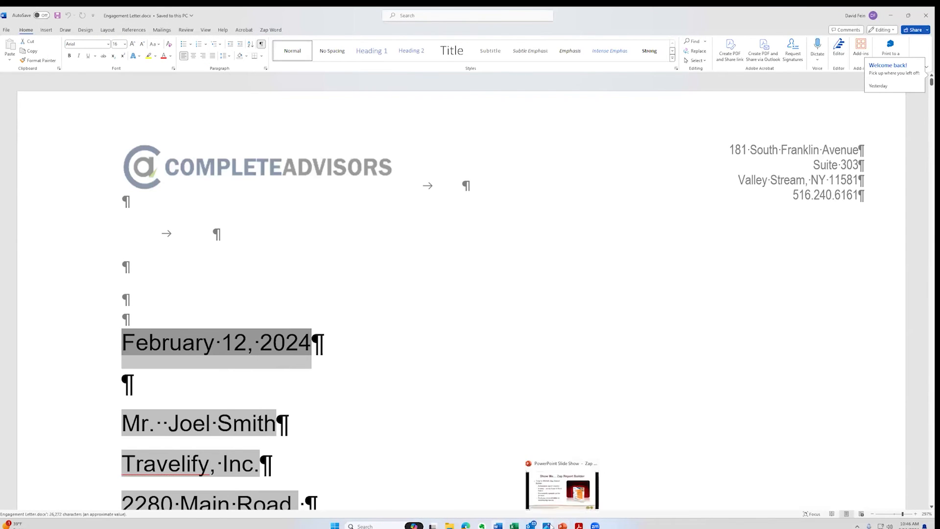
pyautogui.click(558, 488)
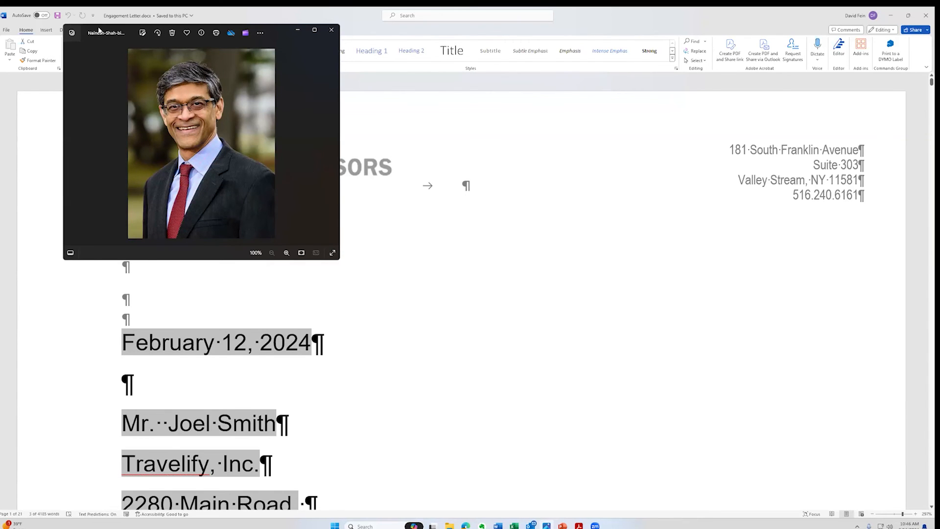
pyautogui.click(297, 30)
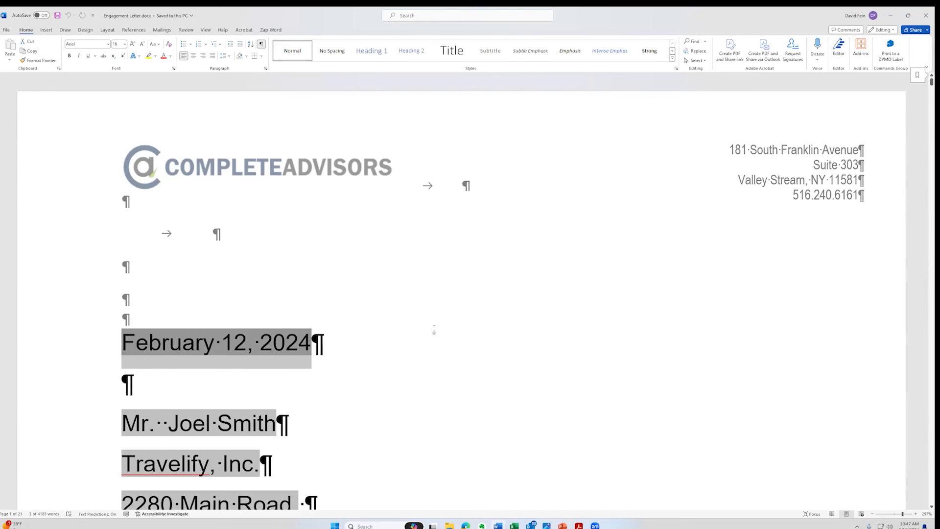
# - Examine the engagement letter's linked date, addressee and company fields and its toggle blocks for client engagement, attorney engagement and Kovel
pyautogui.scroll(-15, 434, 330)
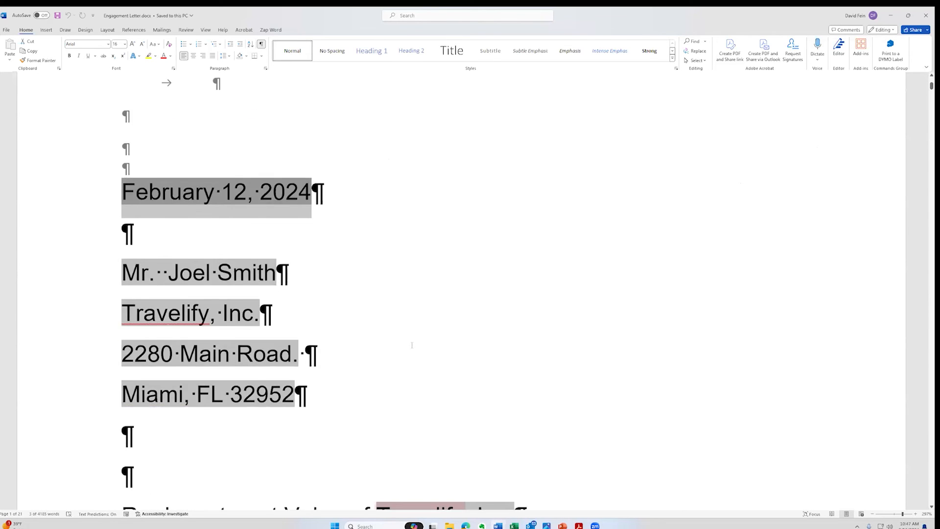
pyautogui.scroll(15, 413, 345)
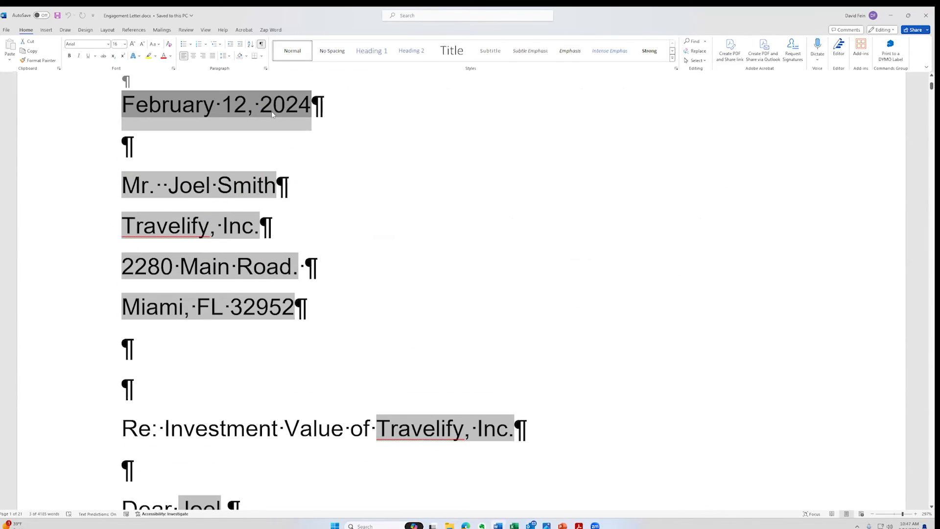
pyautogui.click(217, 259)
pyautogui.scroll(-5, 489, 265)
pyautogui.scroll(2, 441, 259)
pyautogui.scroll(-2, 392, 257)
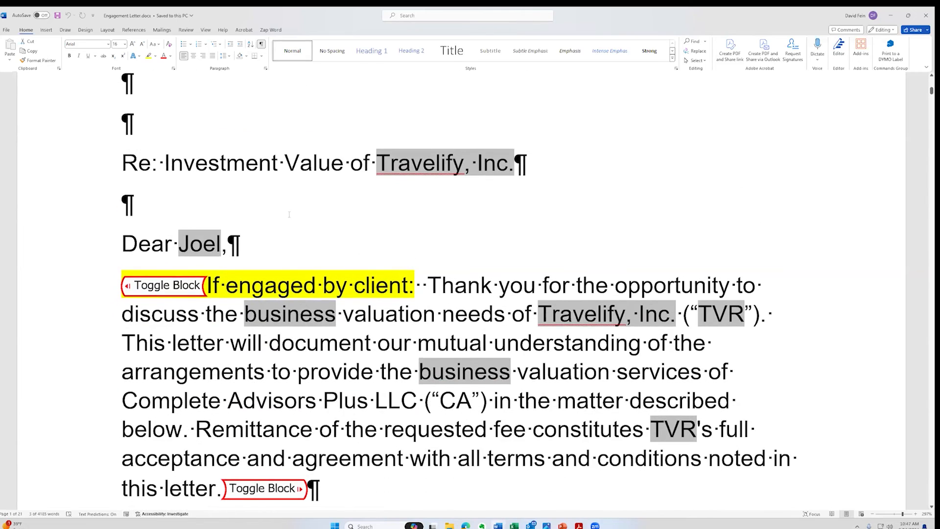
pyautogui.scroll(2, 304, 218)
pyautogui.scroll(-1, 375, 434)
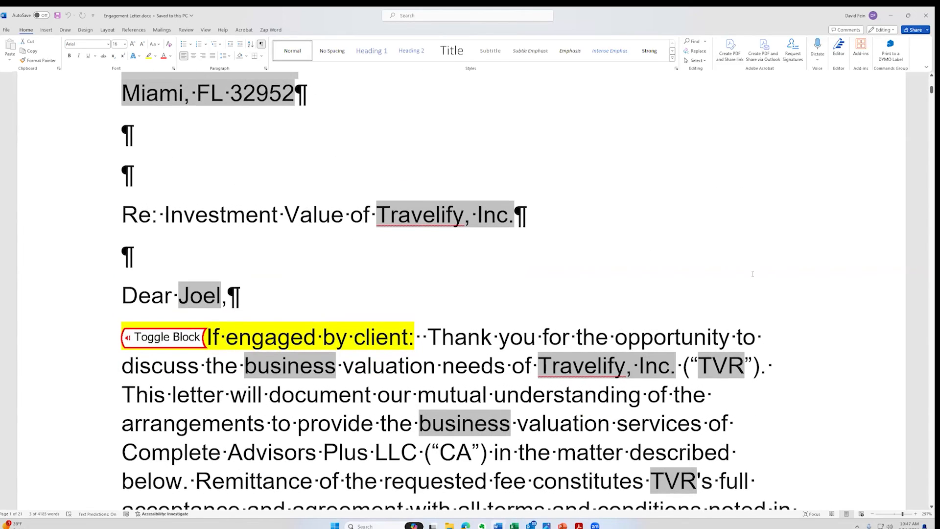
pyautogui.scroll(1, 753, 274)
pyautogui.doubleClick(520, 387)
pyautogui.scroll(-2, 560, 339)
pyautogui.scroll(-15, 560, 340)
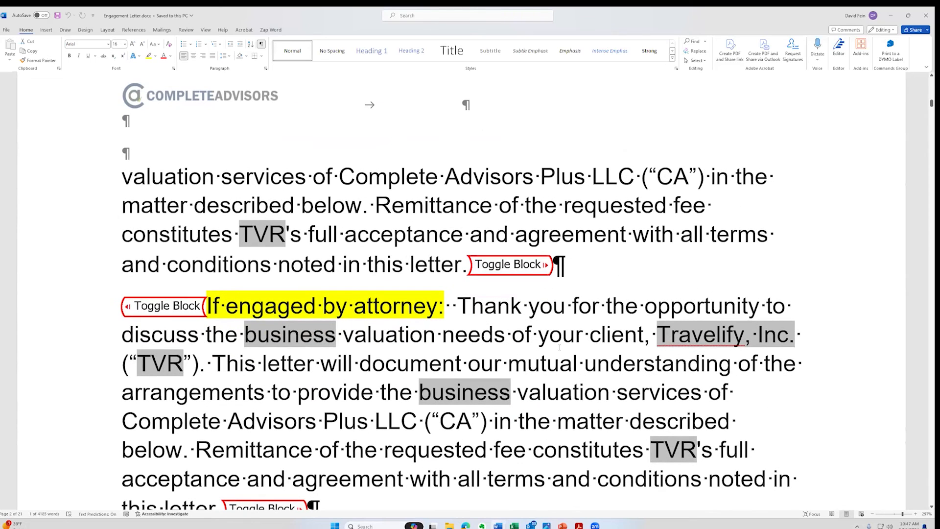
pyautogui.scroll(-2, 568, 331)
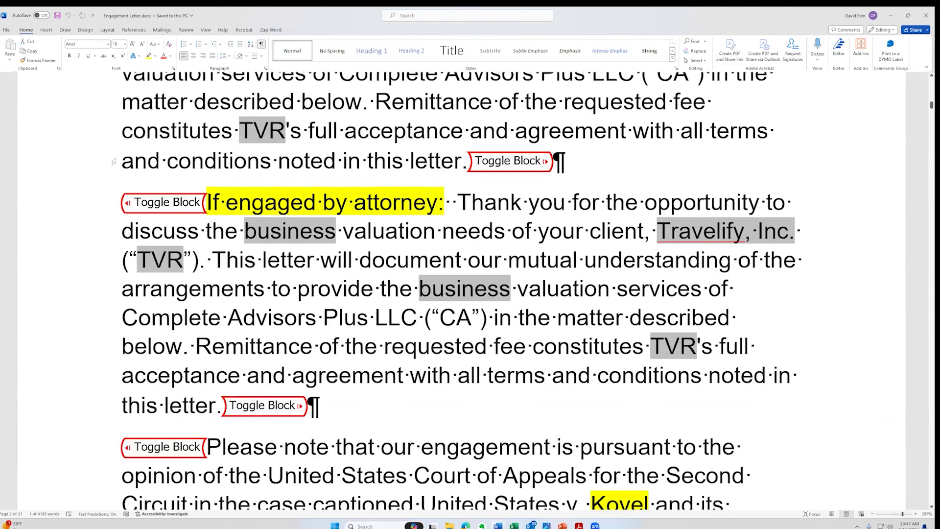
pyautogui.scroll(-7, 116, 159)
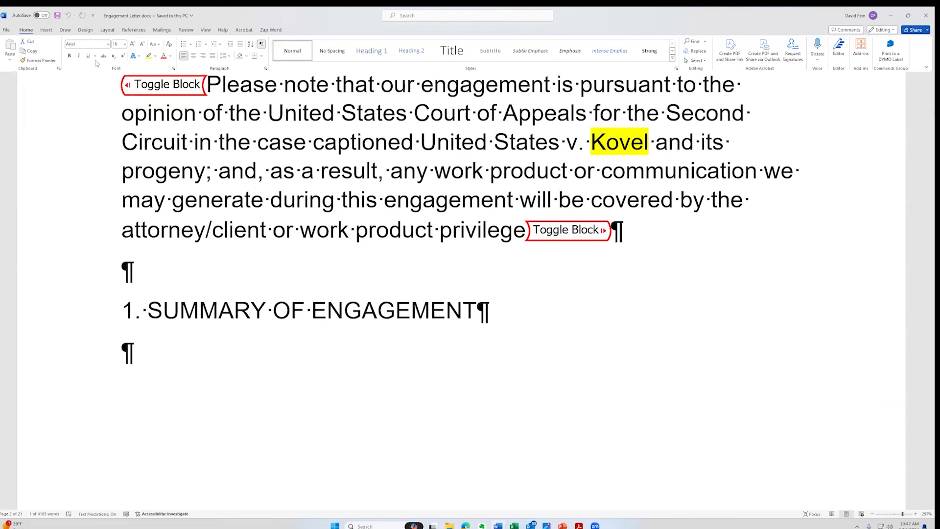
# - Open the engagement letter's linked workbook, Engagement Letter Templet Zap.xlsx, from Zap's Linked Workbooks list
pyautogui.click(270, 30)
pyautogui.click(80, 51)
pyautogui.click(301, 246)
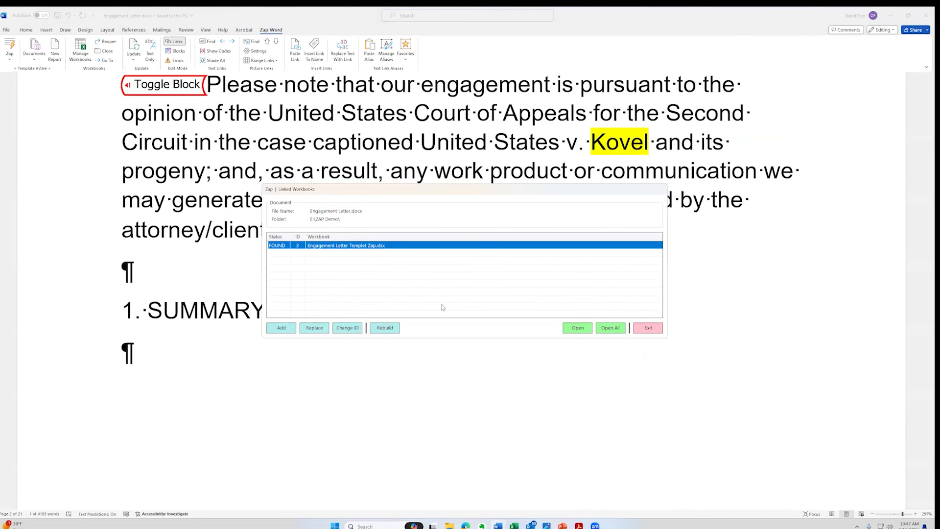
pyautogui.click(577, 329)
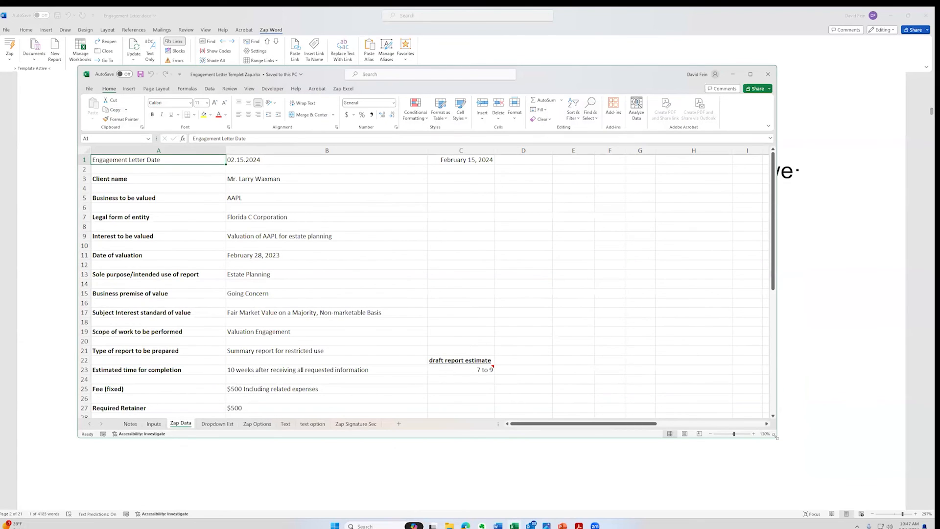
# - Examine the Inputs sheet's Basic info, covering the client salutation, address labels, and the fee, retainer, timing and company questions
pyautogui.click(154, 445)
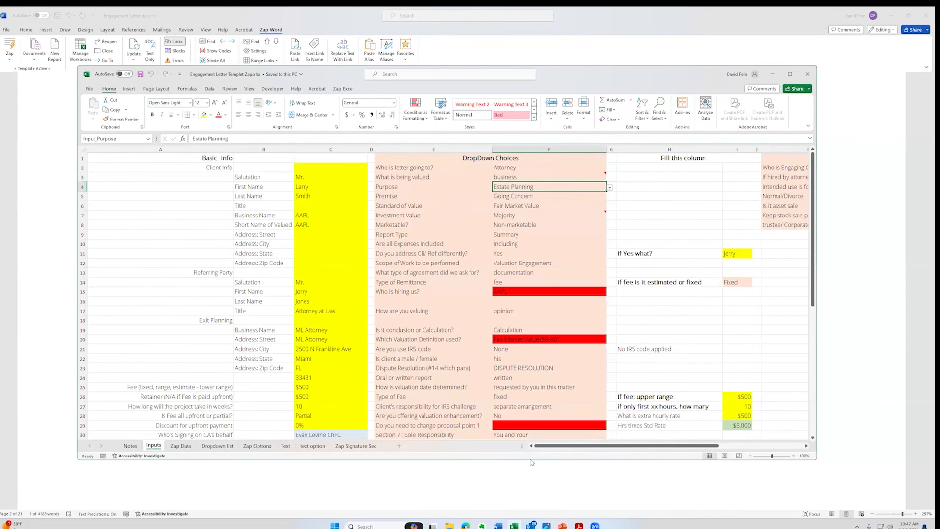
pyautogui.moveTo(532, 462); pyautogui.dragTo(532, 503)
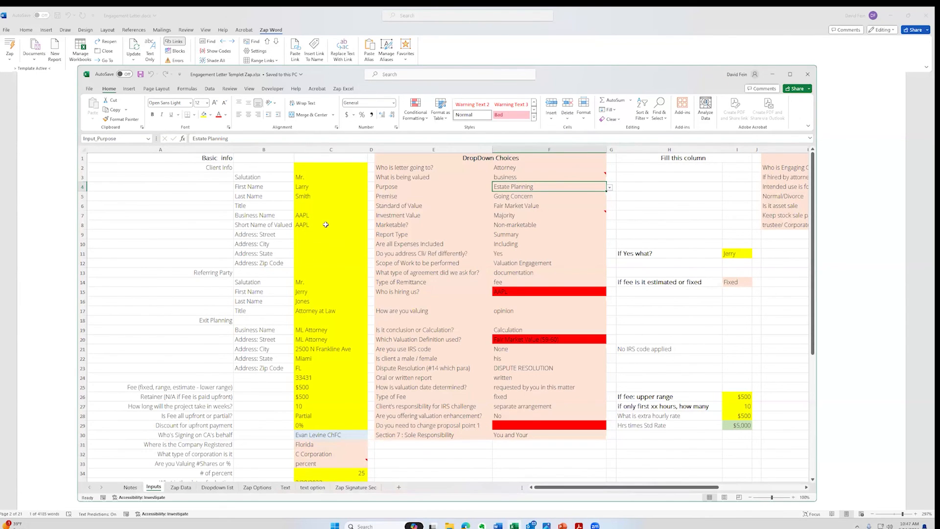
pyautogui.click(309, 181)
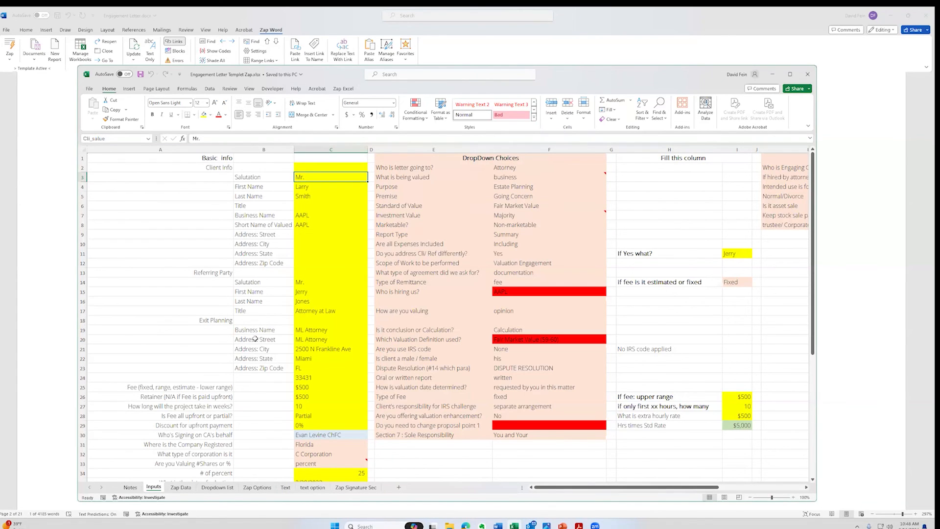
pyautogui.moveTo(263, 331); pyautogui.dragTo(256, 363)
pyautogui.scroll(-1, 256, 368)
pyautogui.click(267, 377)
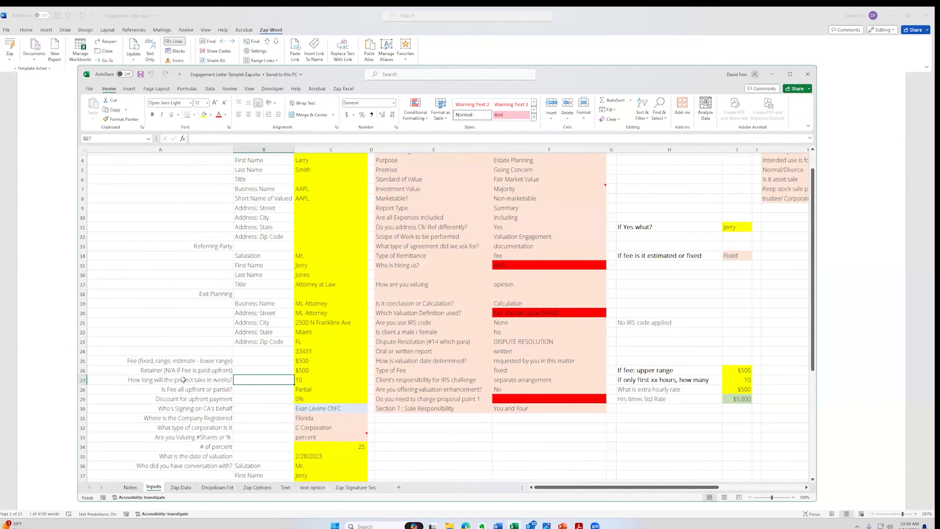
pyautogui.click(198, 391)
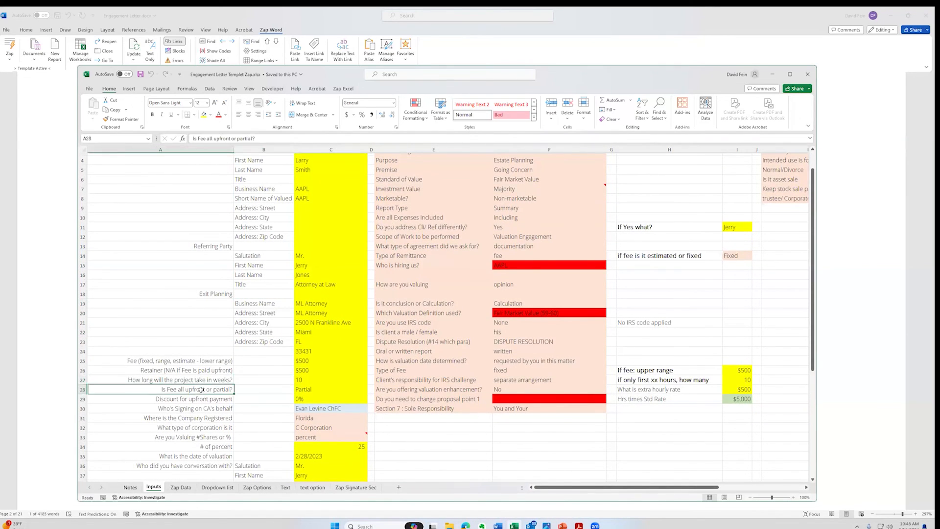
pyautogui.moveTo(213, 362); pyautogui.dragTo(214, 451)
pyautogui.click(262, 359)
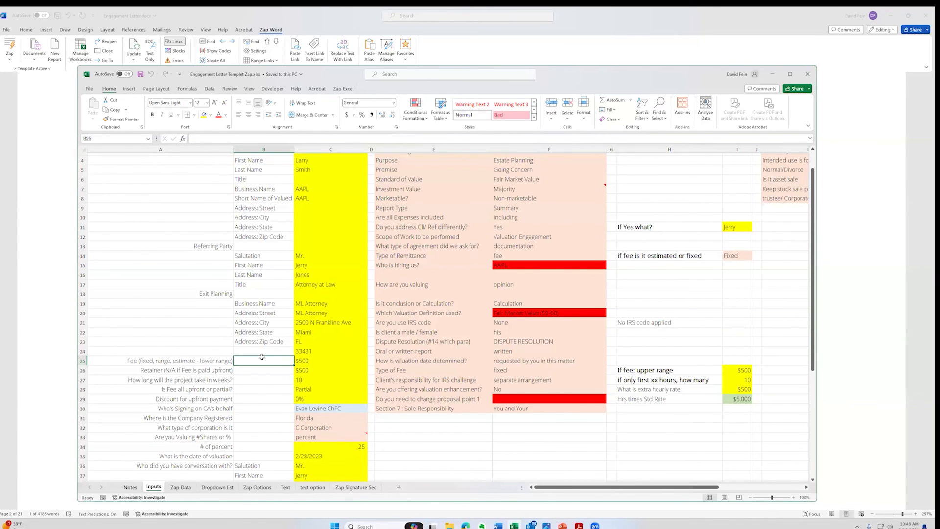
# - Review the Inputs sheet's Basic info answers from the client's first name down to where the company is registered
pyautogui.scroll(1, 285, 343)
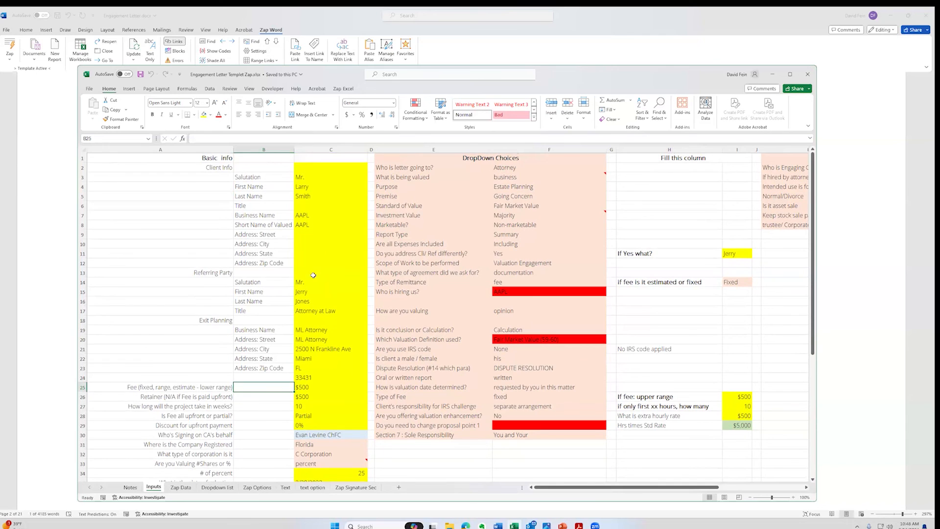
pyautogui.moveTo(324, 191); pyautogui.dragTo(316, 443)
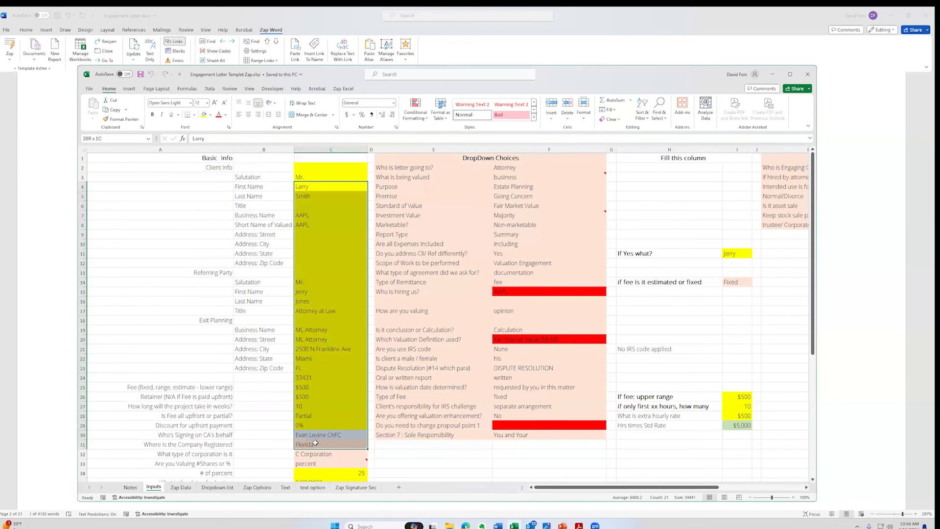
pyautogui.click(333, 376)
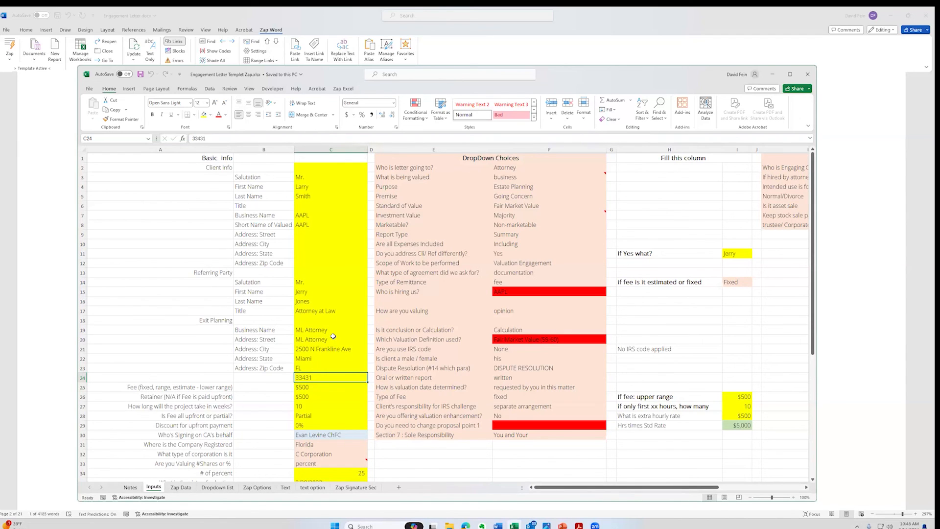
# - Examine the Inputs sheet's DropDown Choices, including the available options for who the letter is going to
pyautogui.click(550, 167)
pyautogui.click(610, 170)
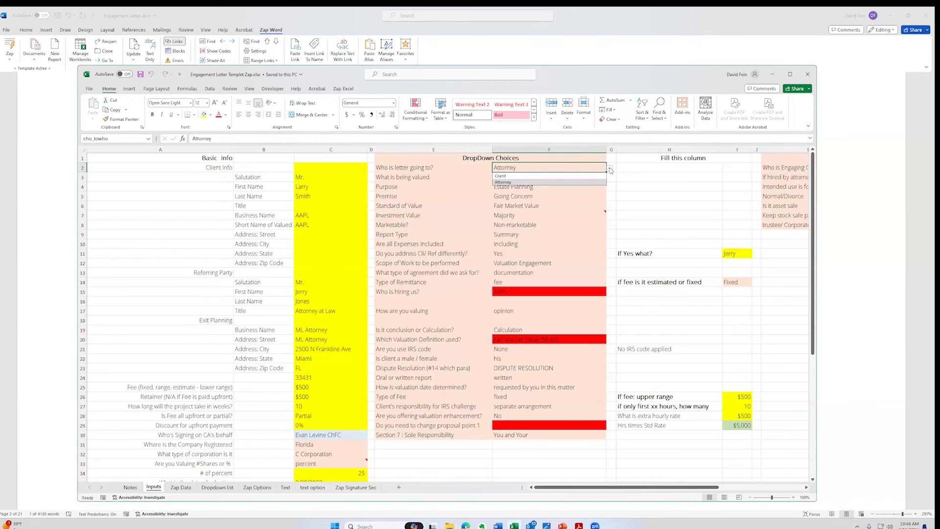
pyautogui.click(633, 169)
pyautogui.click(564, 168)
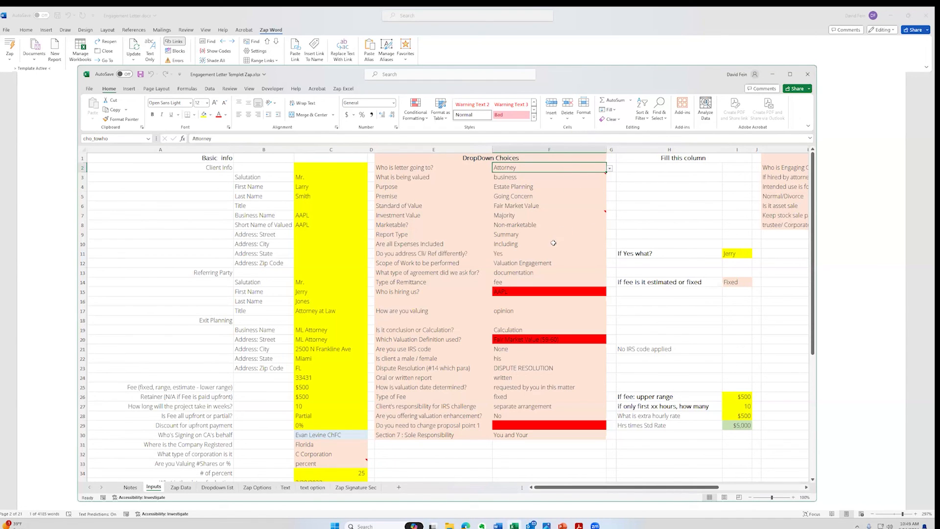
pyautogui.moveTo(529, 163); pyautogui.dragTo(526, 336)
pyautogui.moveTo(533, 176); pyautogui.dragTo(539, 186)
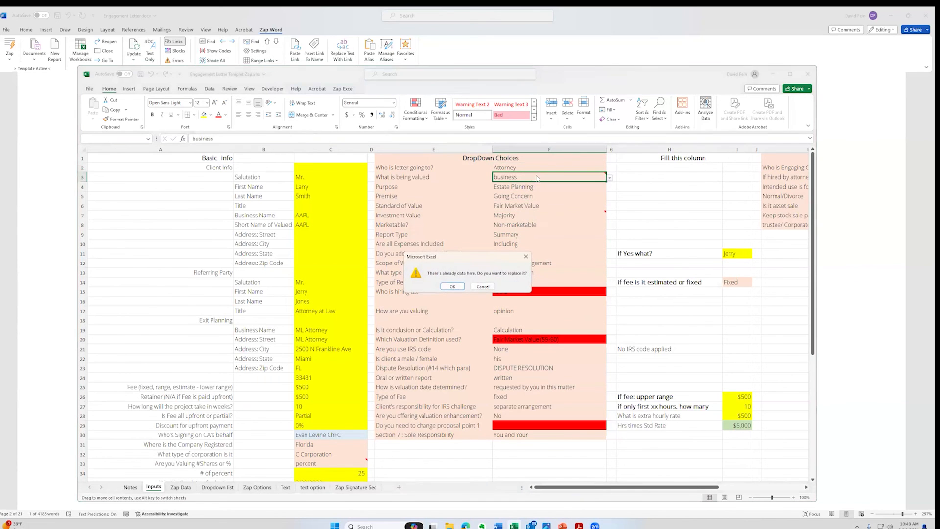
pyautogui.press('Escape')
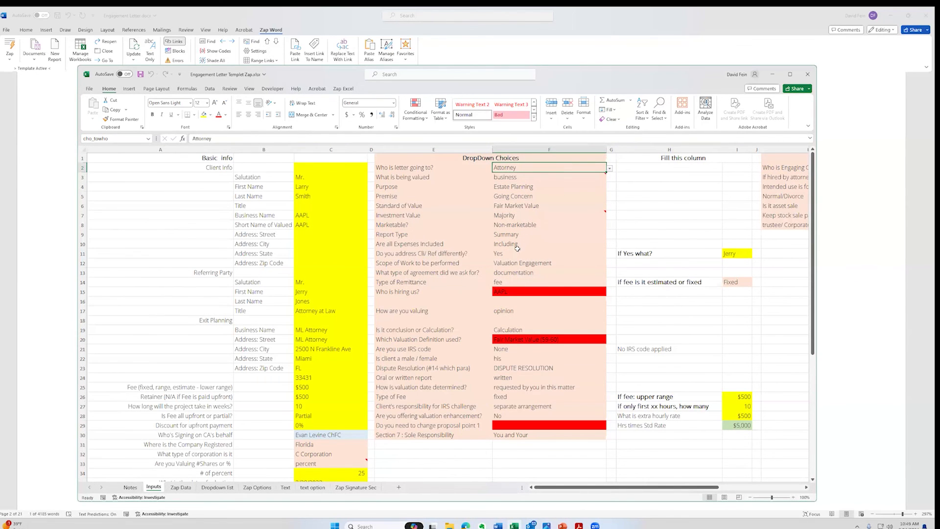
# - Review the Zap Data sheet's entries from client name to required retainer and the option lists on the Dropdown list sheet
pyautogui.click(182, 488)
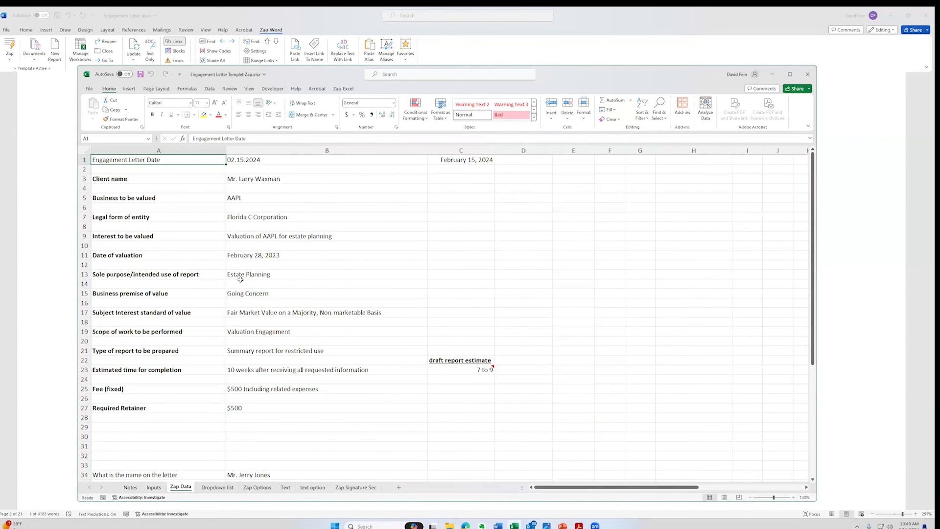
pyautogui.click(154, 488)
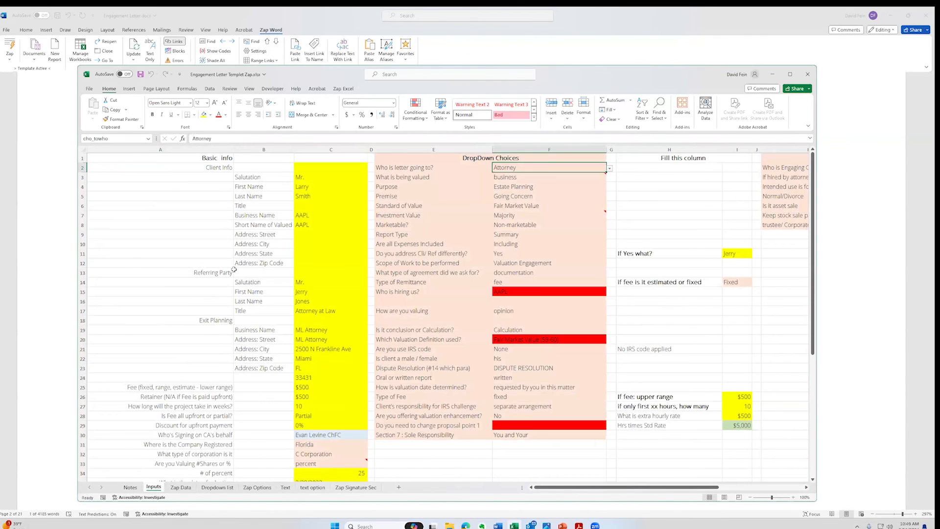
pyautogui.click(180, 487)
pyautogui.moveTo(161, 178); pyautogui.dragTo(331, 405)
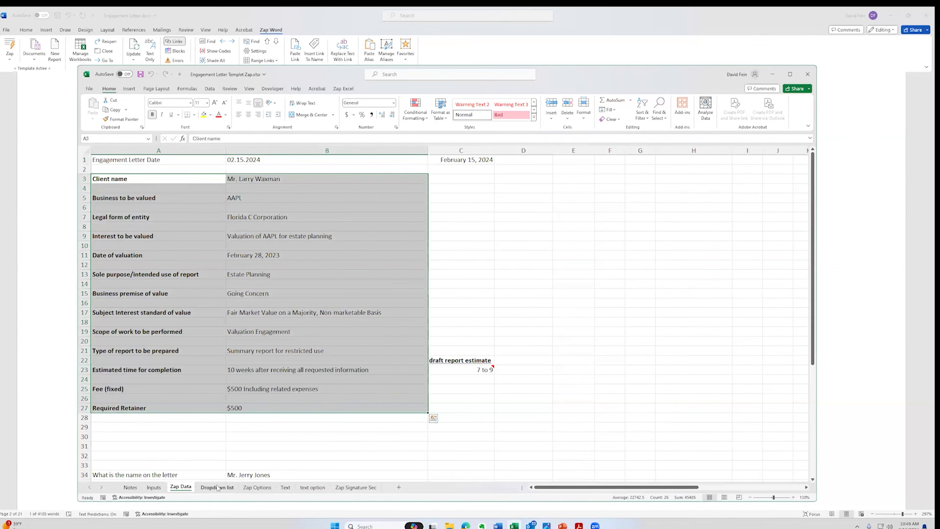
pyautogui.click(217, 487)
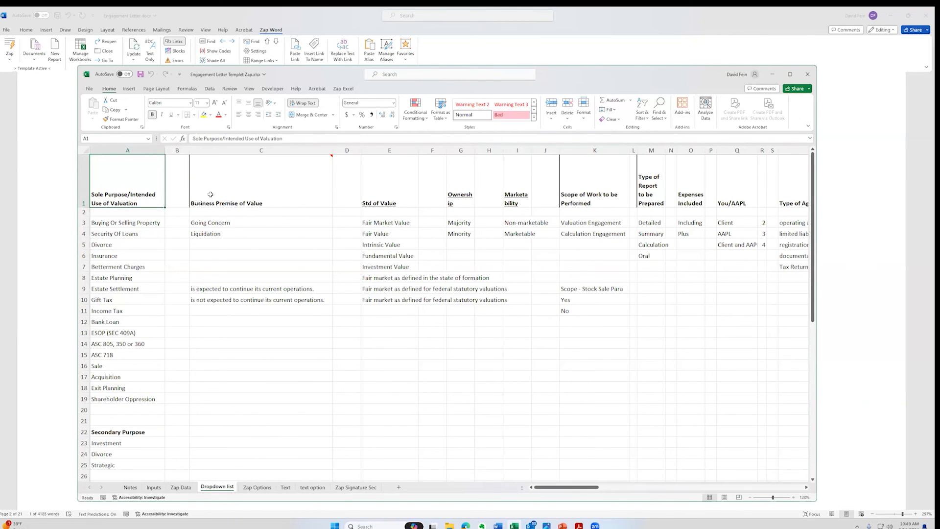
# - Examine the Zap Options sheet's TRUE/FALSE toggles for who engaged the firm, intended use and which standard is used, including Exit Planning
pyautogui.click(257, 487)
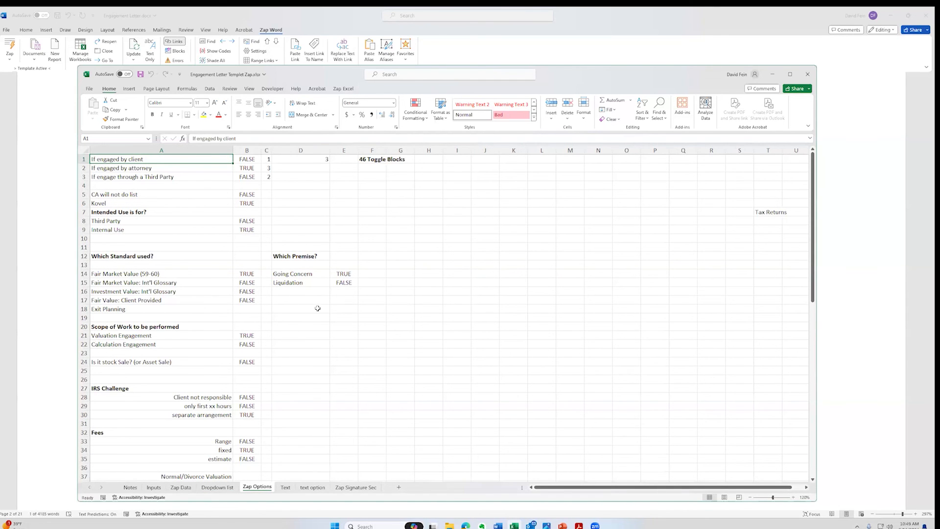
pyautogui.scroll(-4, 291, 314)
pyautogui.scroll(-12, 294, 319)
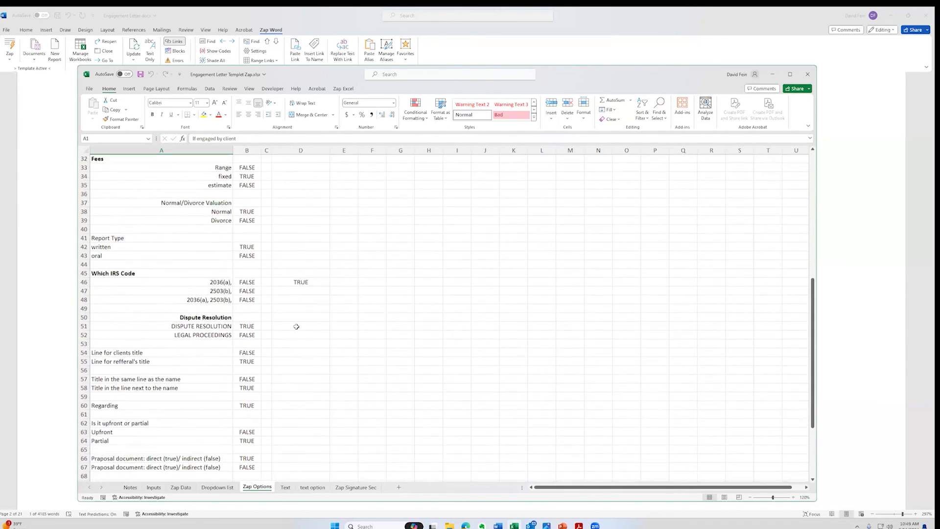
pyautogui.scroll(11, 296, 328)
pyautogui.scroll(5, 296, 328)
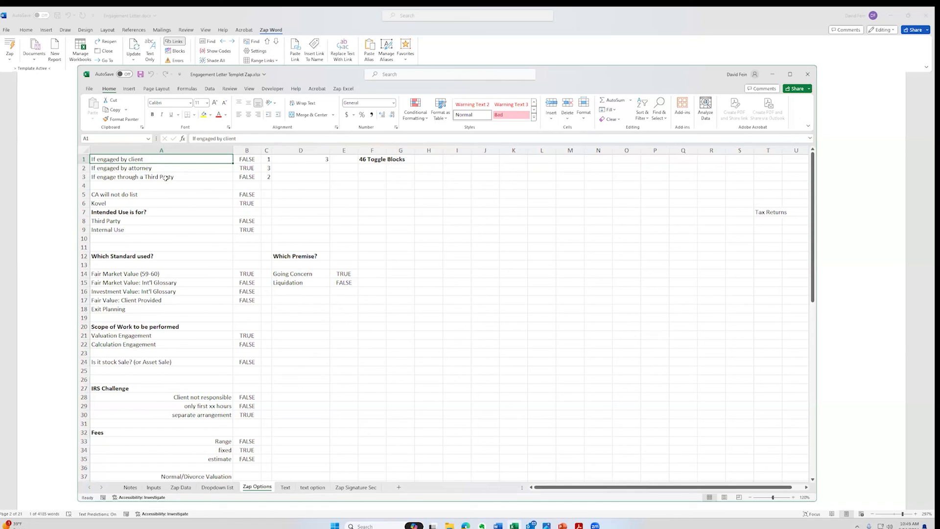
pyautogui.click(160, 302)
pyautogui.click(147, 309)
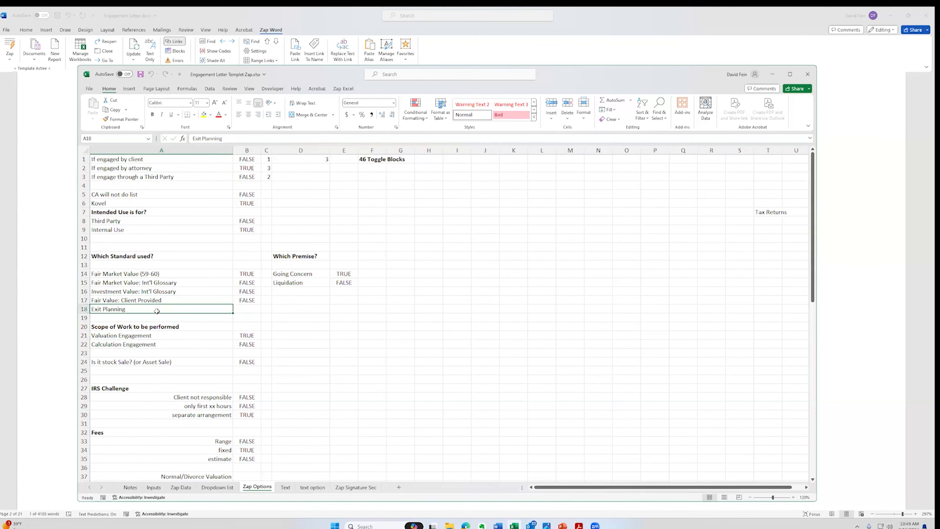
# - Examine the Zap Options toggles for scope of work, IRS challenge, fees, report type, IRS code and dispute resolution
pyautogui.scroll(-3, 157, 311)
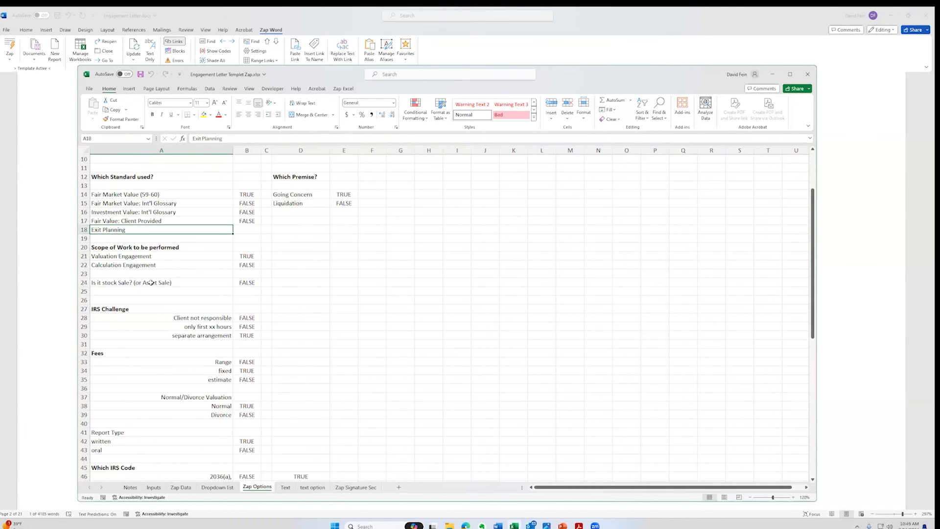
pyautogui.click(146, 264)
pyautogui.click(148, 256)
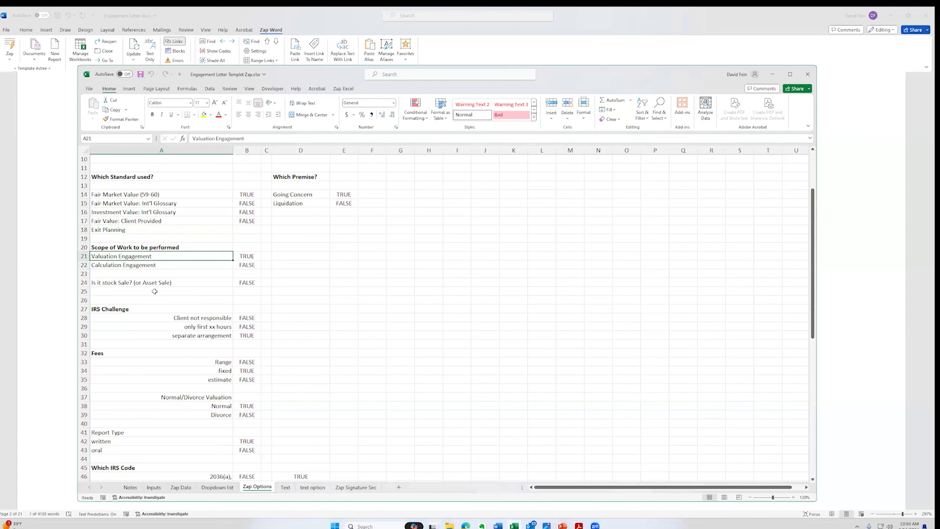
pyautogui.scroll(-2, 153, 297)
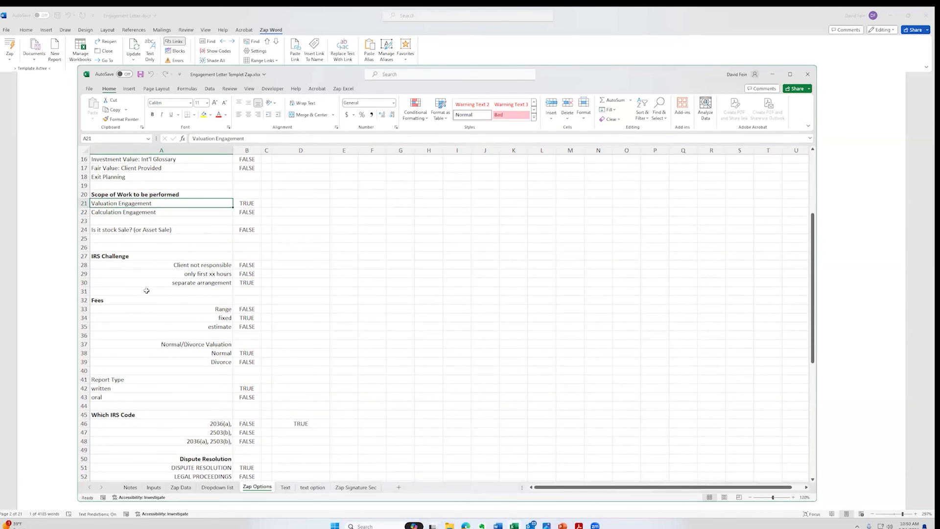
pyautogui.scroll(-5, 146, 291)
pyautogui.scroll(10, 150, 297)
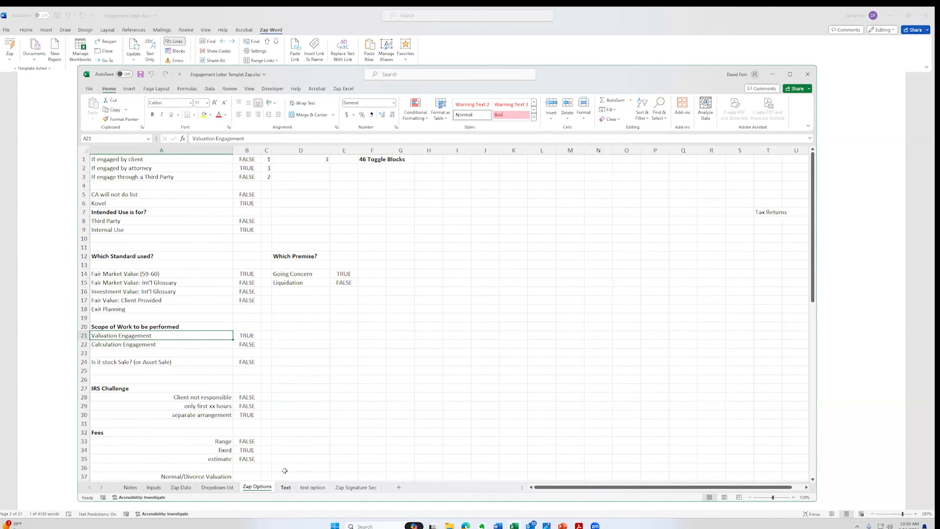
# - Examine the Text sheet's alternative wordings in the You, XYZ and You and XYZ columns
pyautogui.click(286, 488)
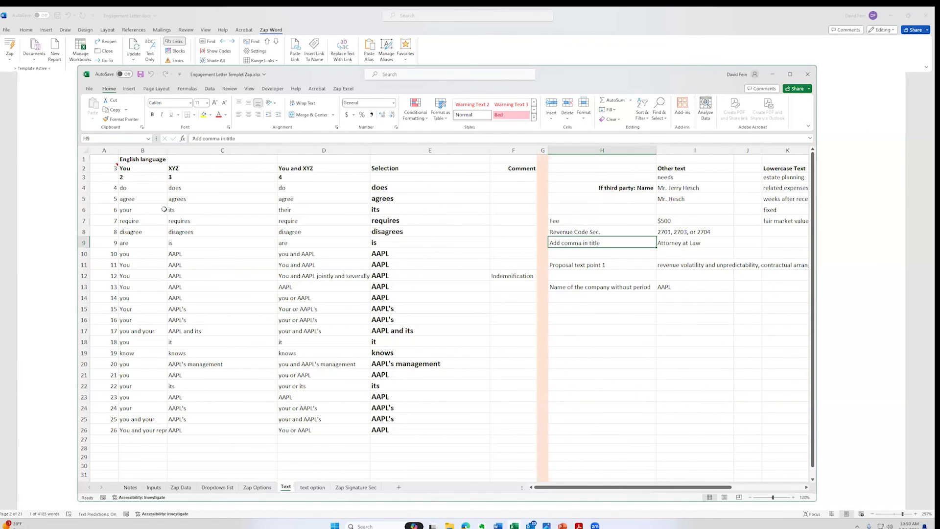
pyautogui.click(133, 168)
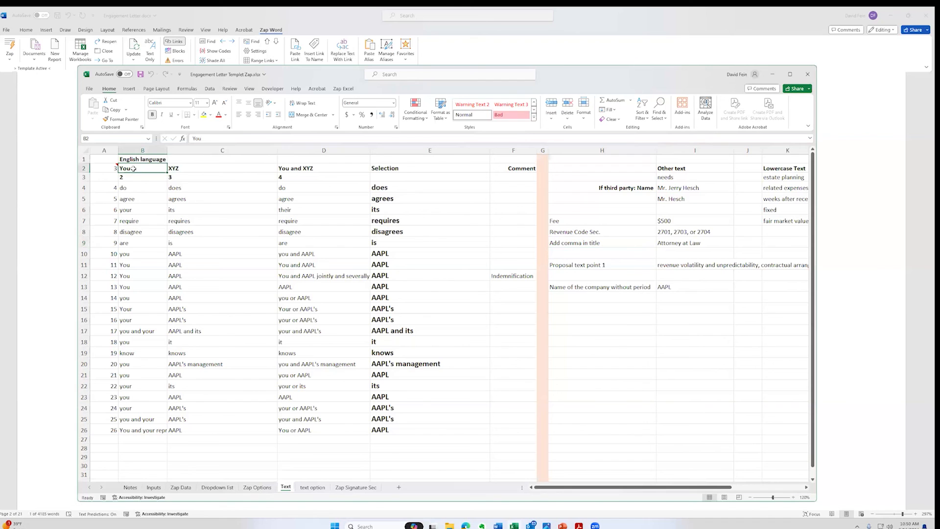
pyautogui.click(175, 169)
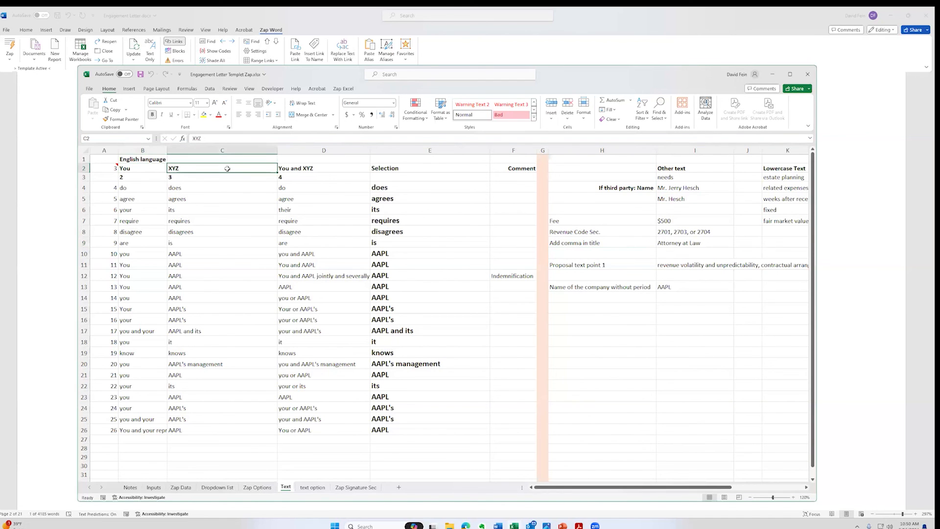
pyautogui.click(134, 168)
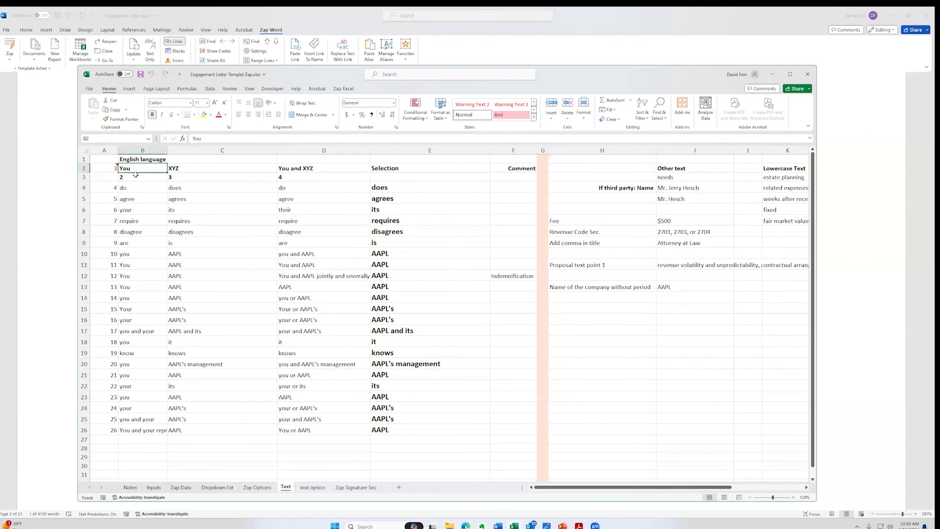
pyautogui.click(176, 169)
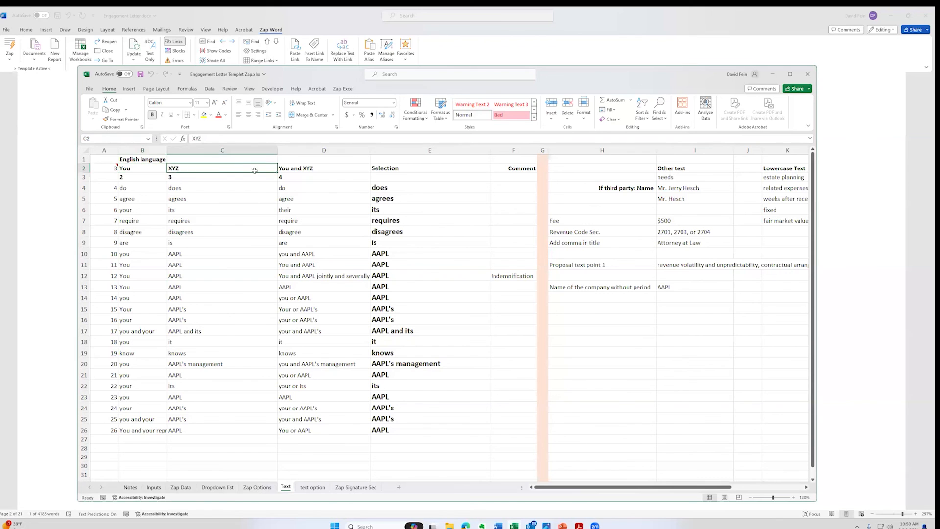
pyautogui.click(292, 169)
pyautogui.moveTo(133, 188); pyautogui.dragTo(311, 429)
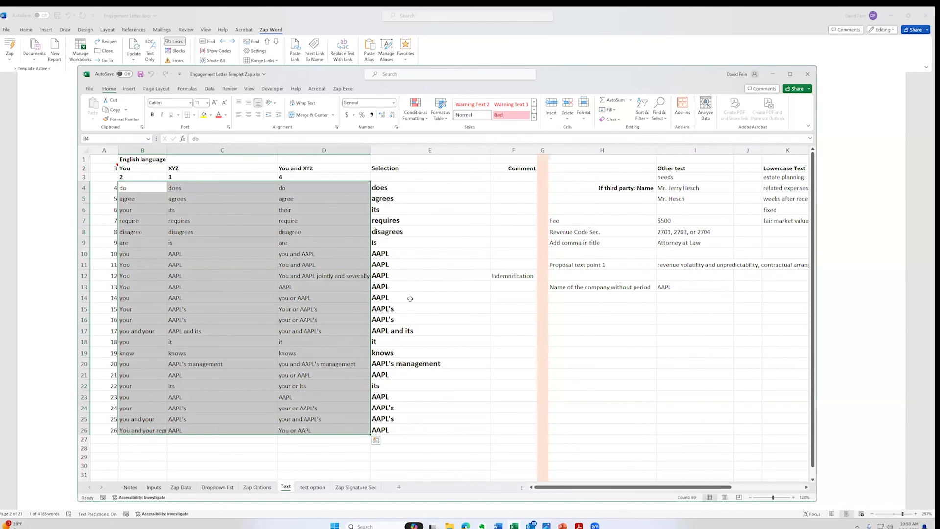
# - Inspect the INDIRECT formulas in the Text sheet's Selection column that pick the wording for each row
pyautogui.click(461, 234)
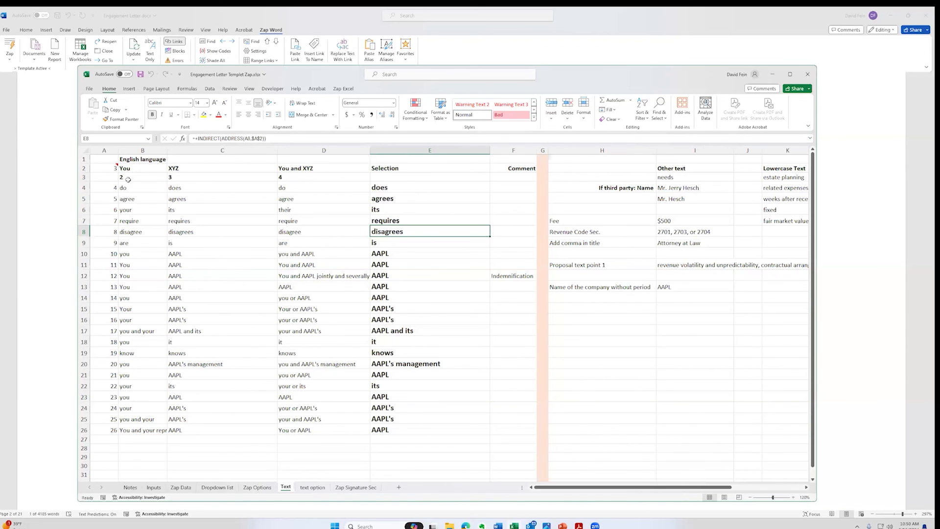
pyautogui.click(85, 430)
pyautogui.click(126, 447)
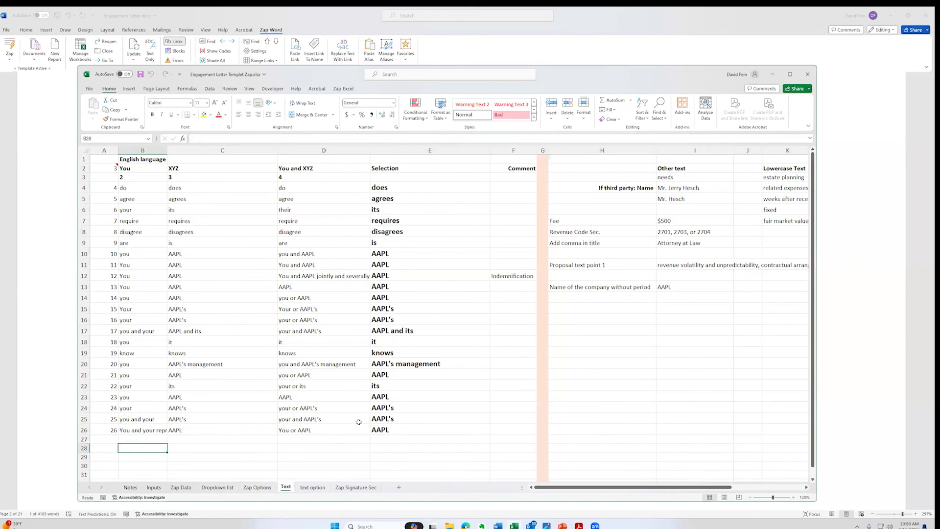
pyautogui.click(387, 187)
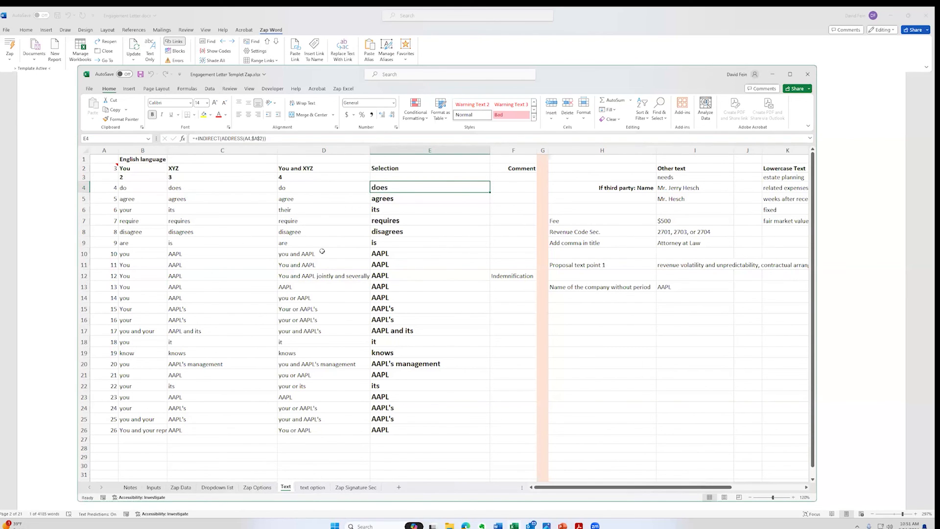
pyautogui.click(345, 448)
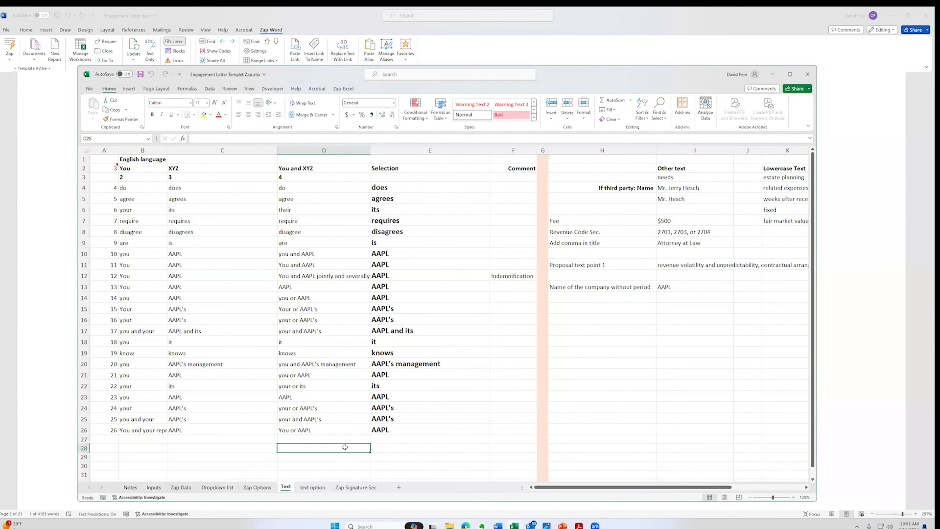
# - Review the Regarding Line variants for share, percent, agreement, limited partnerships and stock ownership on the text option sheet
pyautogui.click(313, 487)
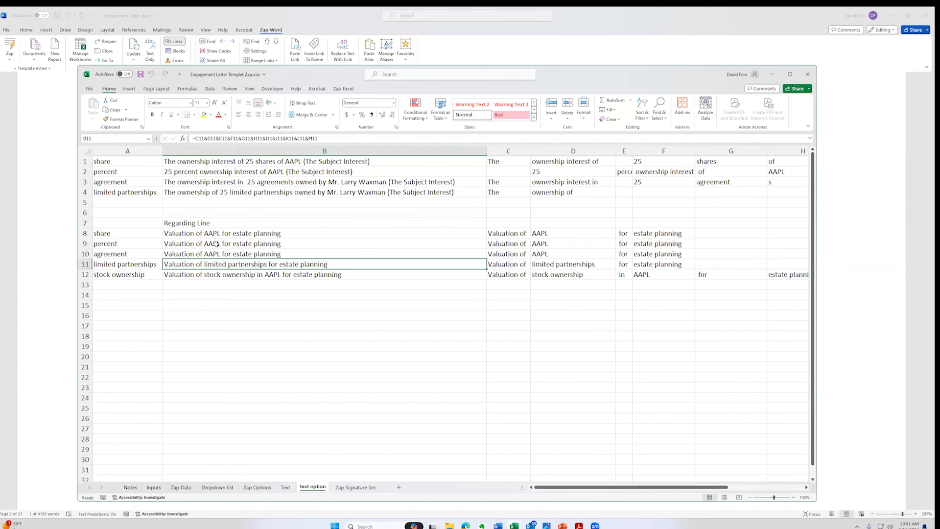
pyautogui.moveTo(218, 232); pyautogui.dragTo(217, 277)
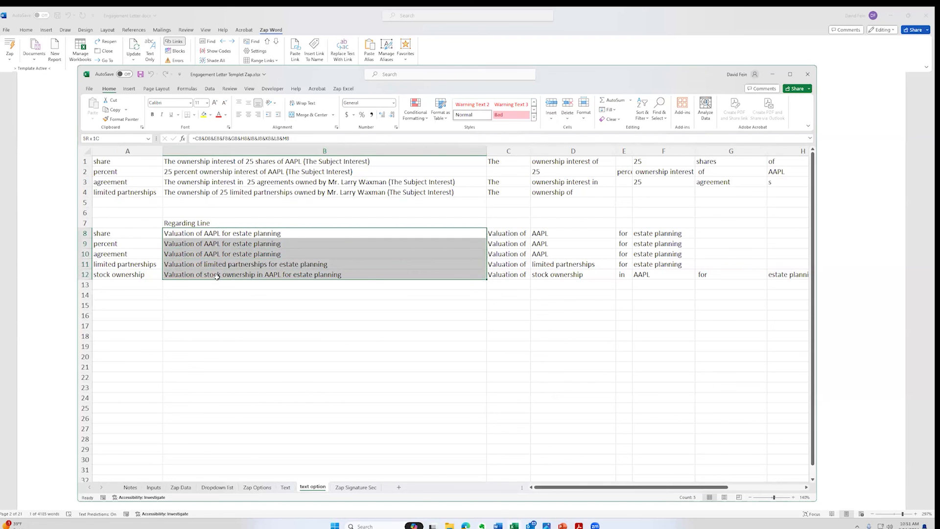
pyautogui.click(220, 296)
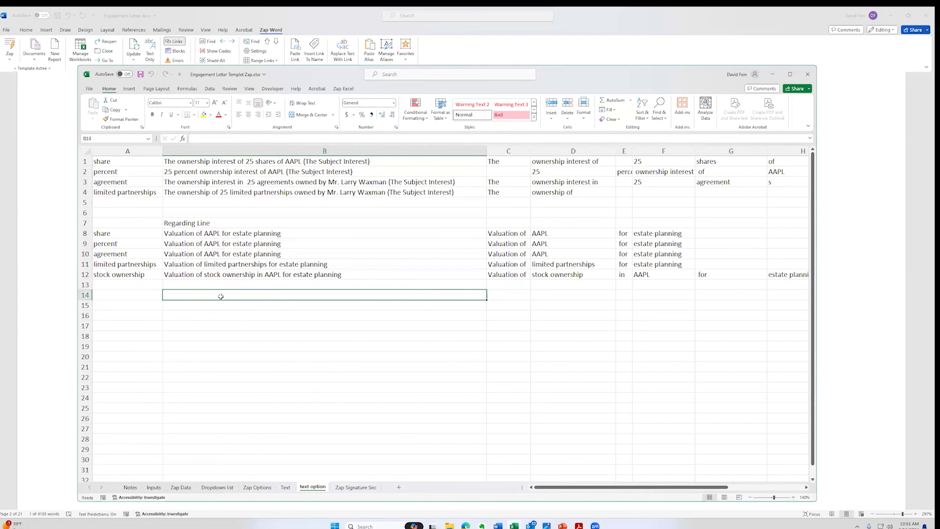
# - Switch to Word and create a new report from the Engagement Letter.docx template, linked to the Engagement Letter Templet Zap.xlsx workbook
pyautogui.click(154, 487)
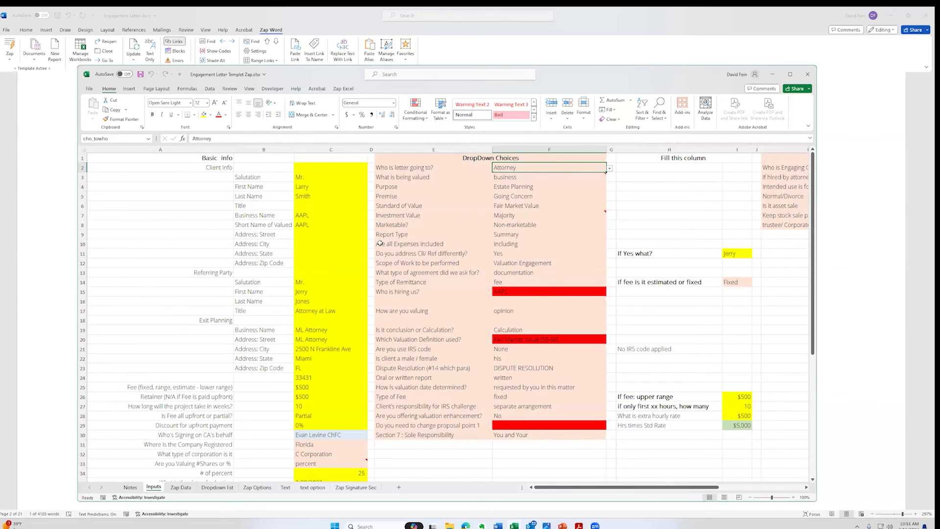
pyautogui.click(46, 216)
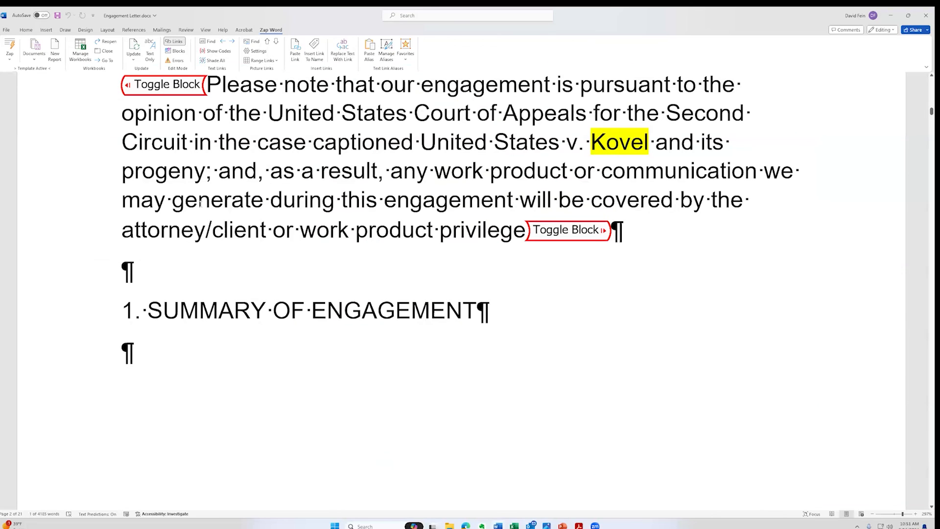
pyautogui.scroll(7, 201, 205)
pyautogui.click(55, 55)
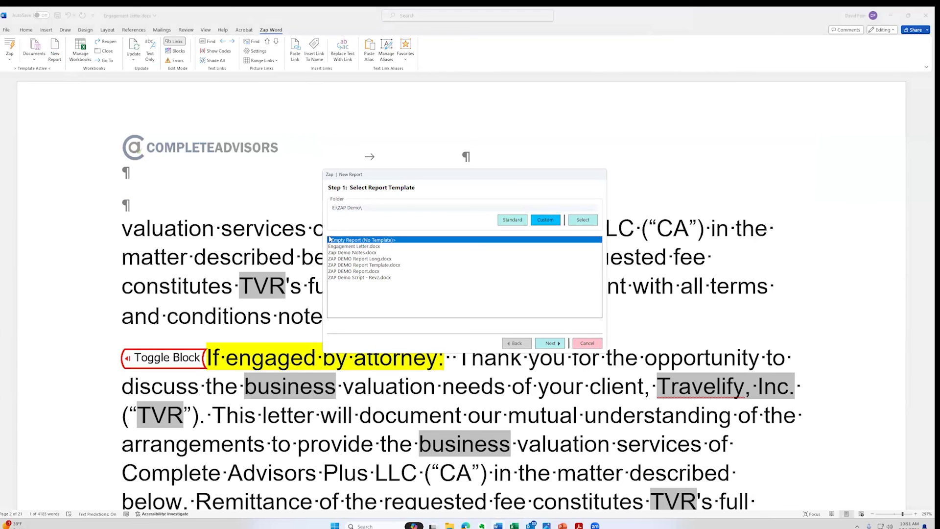
pyautogui.click(352, 247)
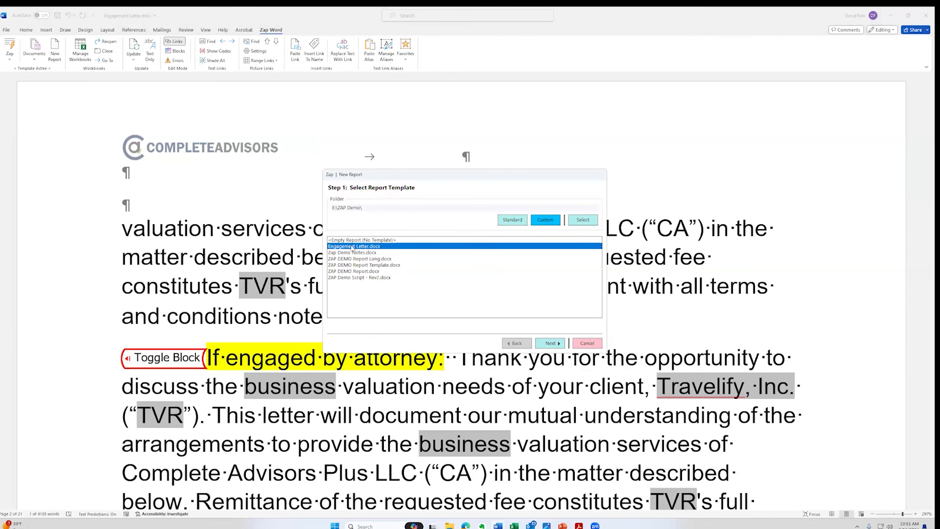
pyautogui.click(550, 343)
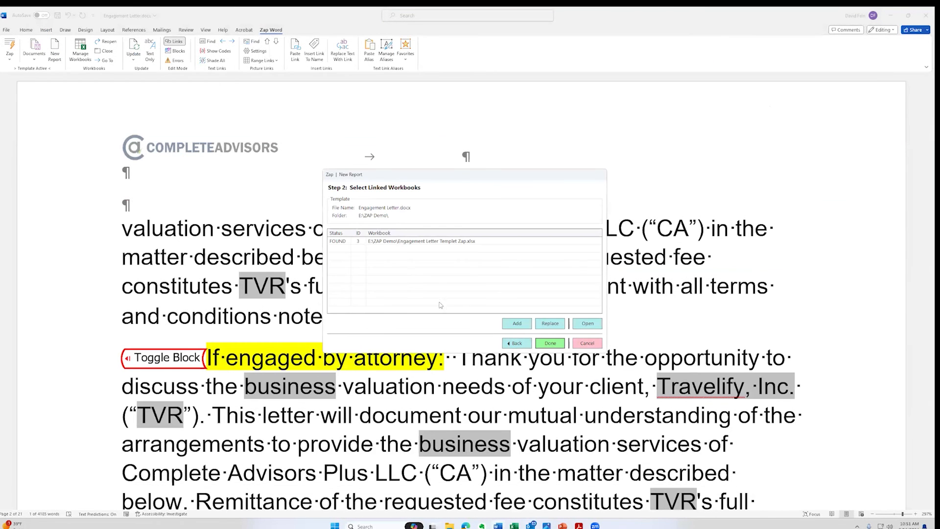
pyautogui.click(410, 241)
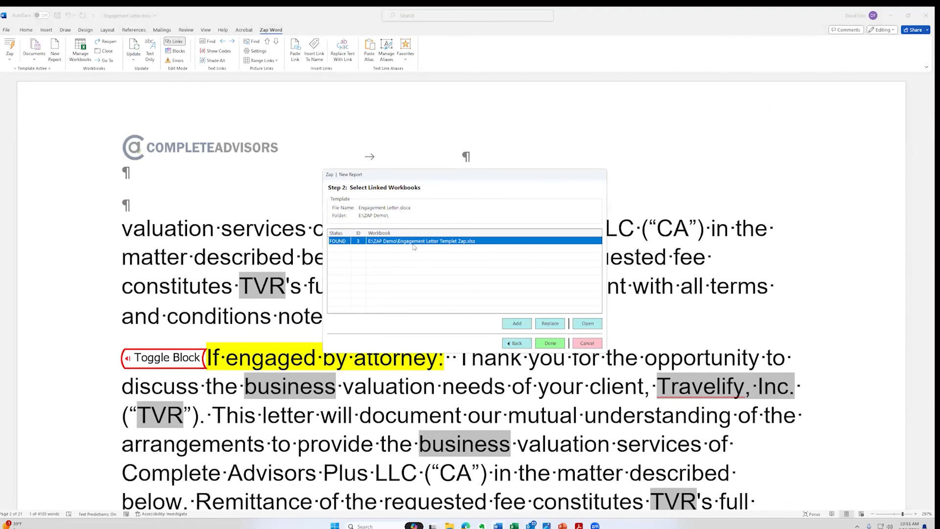
pyautogui.click(550, 343)
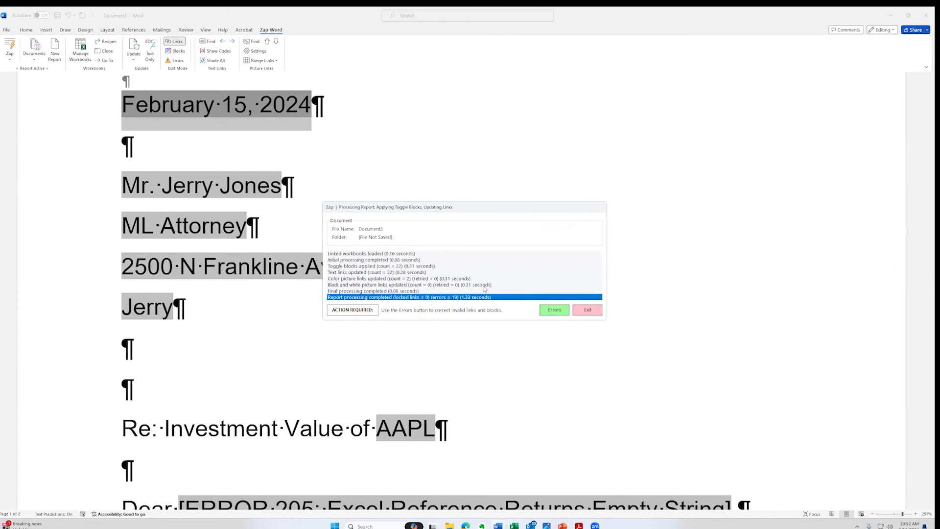
pyautogui.click(578, 307)
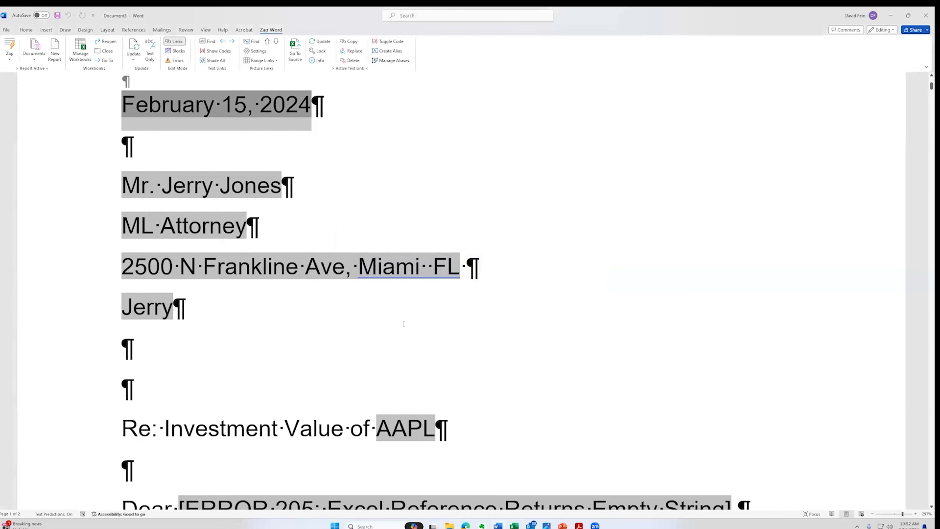
# - Examine the generated engagement letter's address block, engagement summary table, linked text in the numbered sections, and standard of value definition
pyautogui.scroll(-2, 408, 325)
pyautogui.scroll(2, 407, 325)
pyautogui.scroll(-3, 860, 273)
pyautogui.scroll(3, 860, 273)
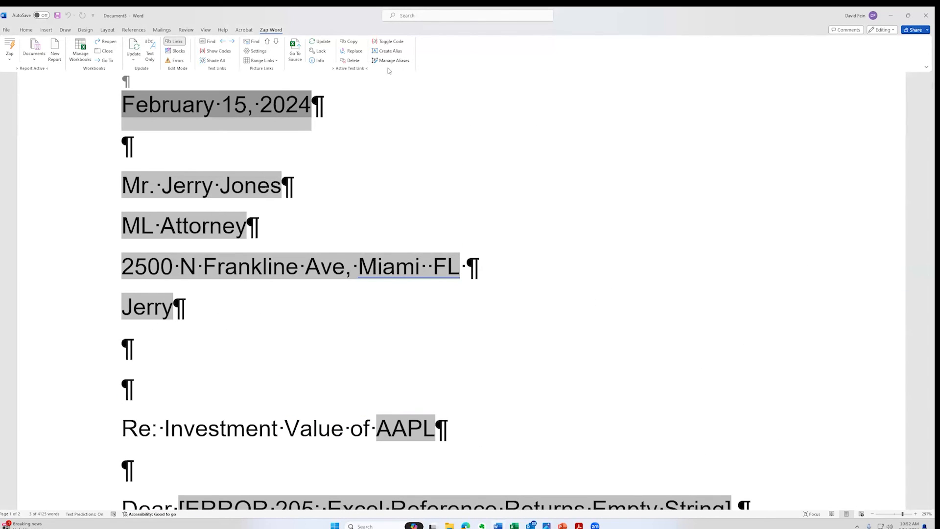
pyautogui.click(265, 342)
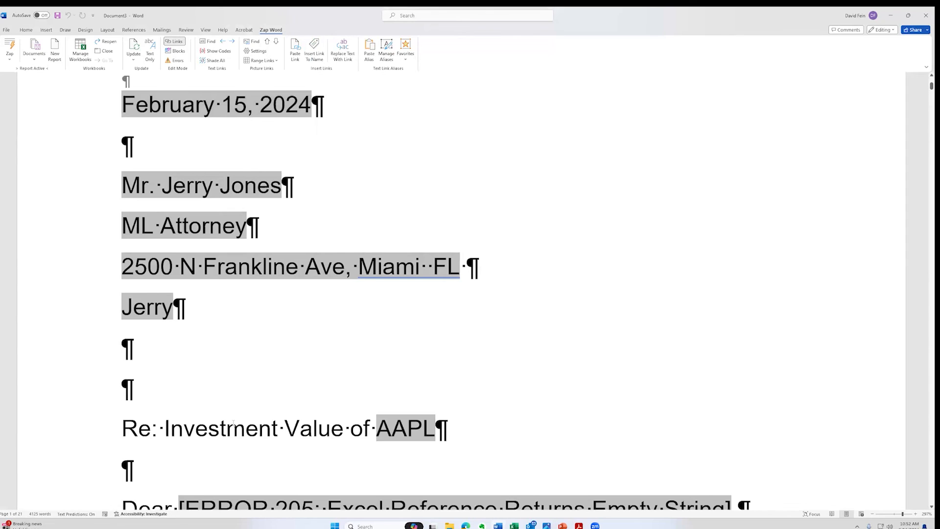
pyautogui.scroll(-8, 394, 339)
pyautogui.scroll(-10, 395, 340)
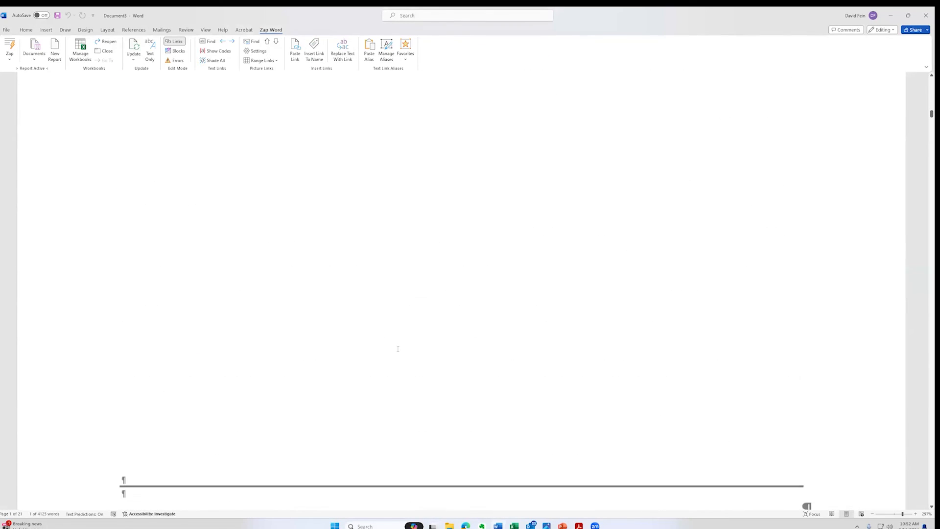
pyautogui.scroll(-3, 389, 353)
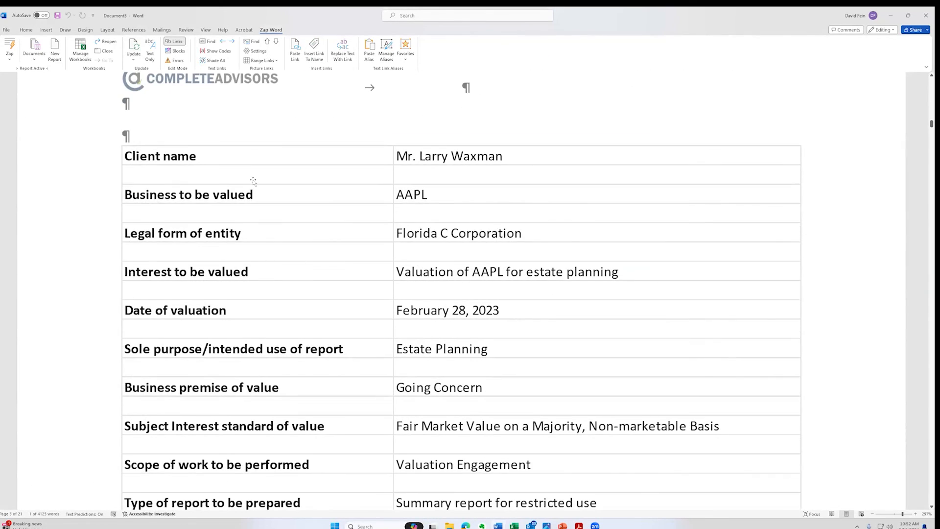
pyautogui.click(283, 313)
pyautogui.scroll(-12, 304, 277)
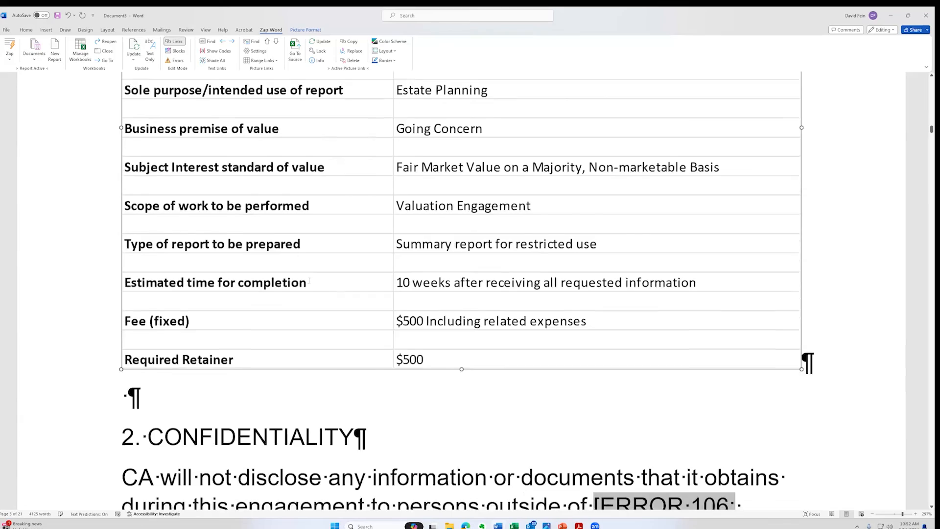
pyautogui.scroll(-14, 309, 284)
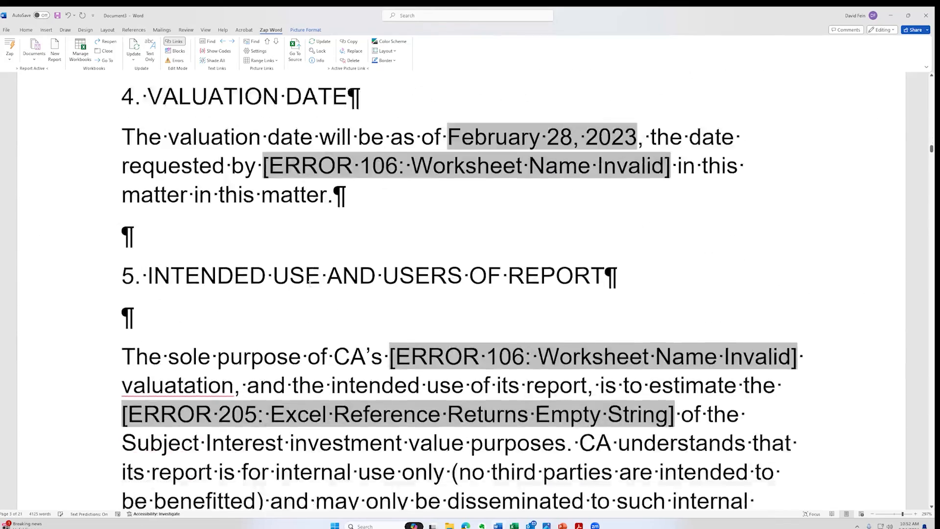
pyautogui.scroll(-7, 309, 286)
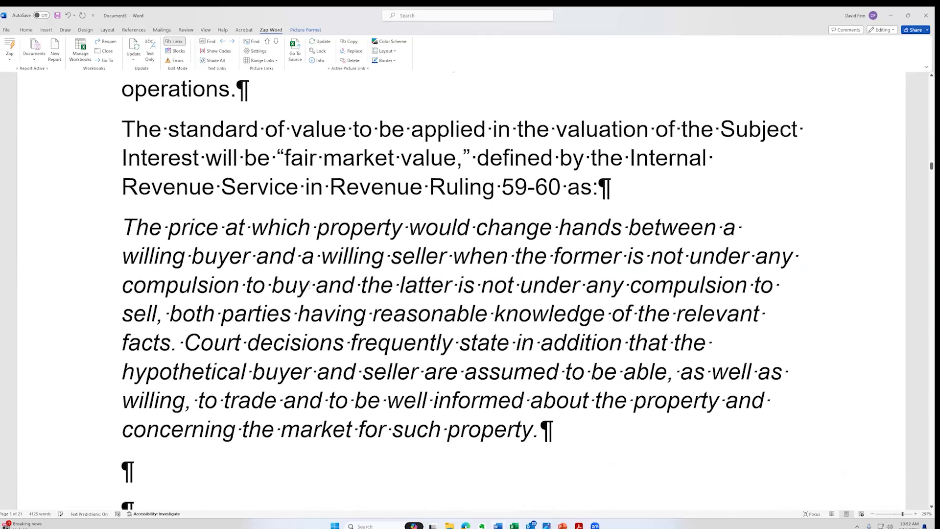